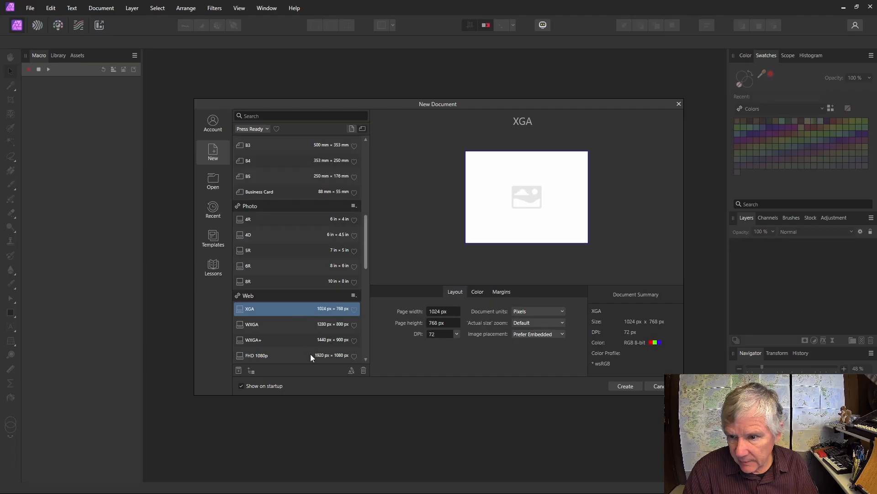
Step: Create a new 1920 × 1080 px document from the Web FHD 1080p preset
{"action": "left_click", "coordinate": [302, 356]}
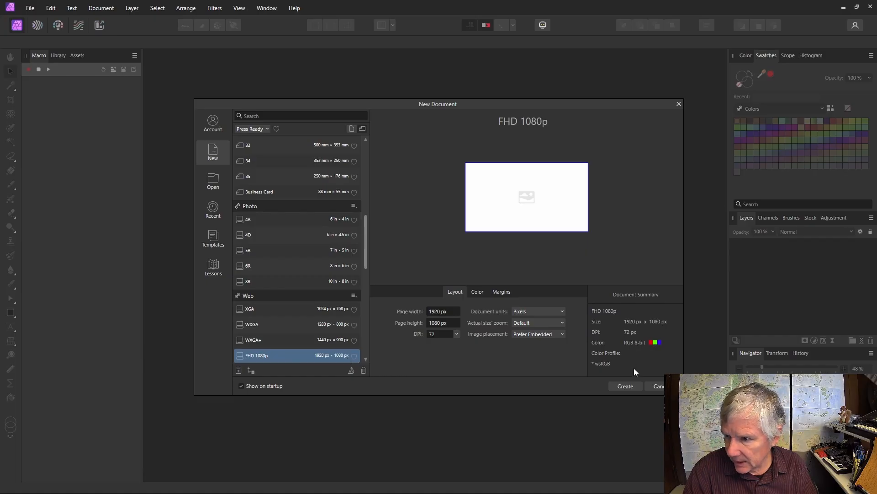
{"action": "left_click", "coordinate": [626, 387]}
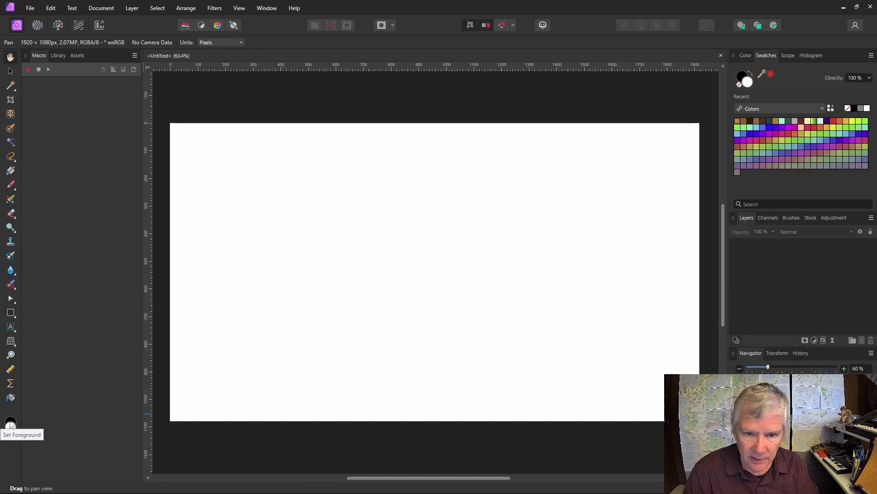
Step: Flood fill the canvas with black as the foreground colour
{"action": "left_click", "coordinate": [9, 421]}
{"action": "left_click", "coordinate": [10, 401]}
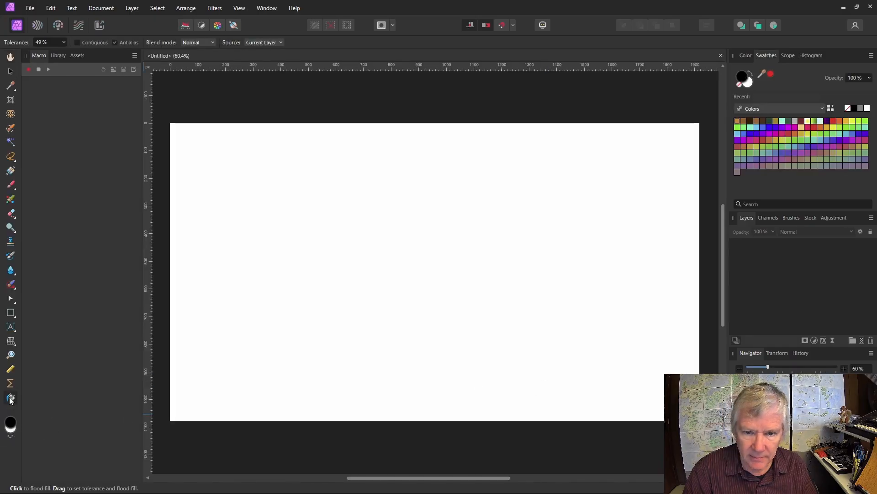
{"action": "left_click", "coordinate": [415, 319]}
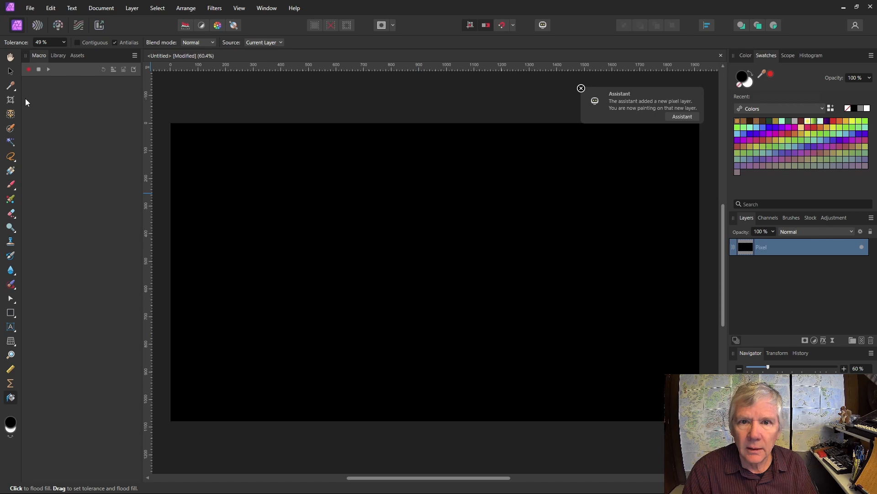
{"action": "left_click", "coordinate": [10, 71]}
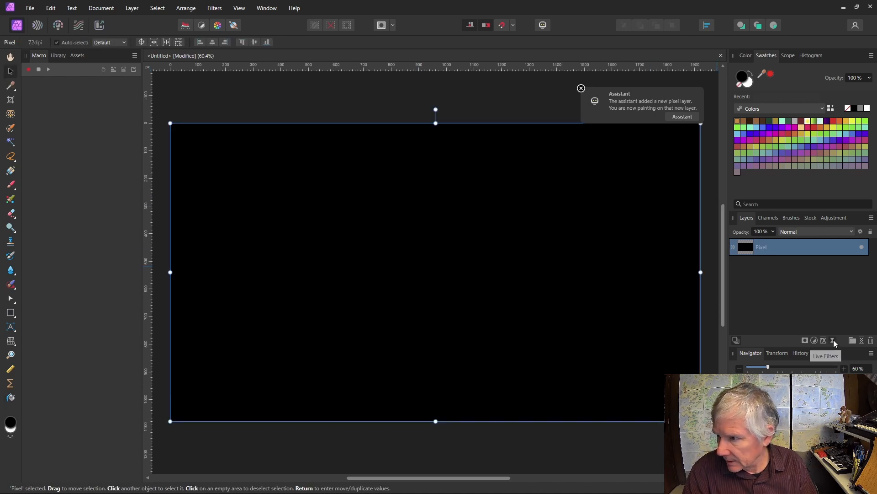
Step: Add a Live Procedural Texture filter with a new equation row
{"action": "left_click", "coordinate": [834, 339]}
{"action": "left_click", "coordinate": [797, 303]}
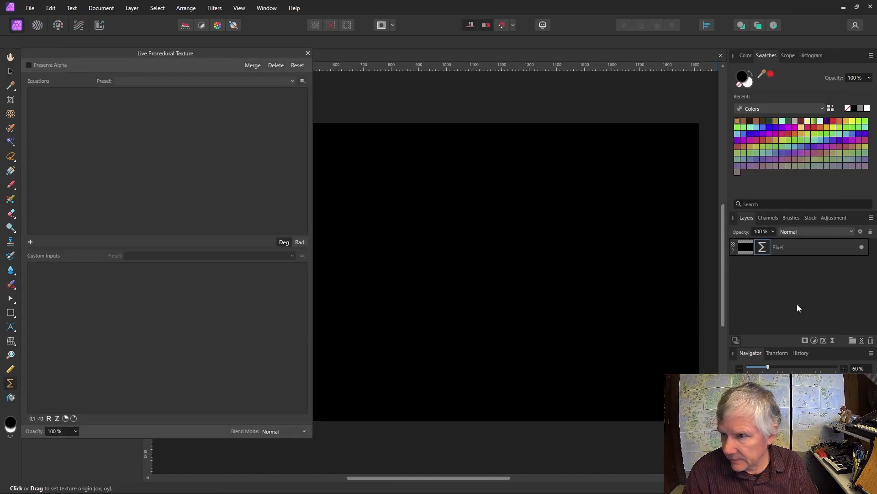
{"action": "left_click_drag", "start_coordinate": [503, 480], "coordinate": [492, 483]}
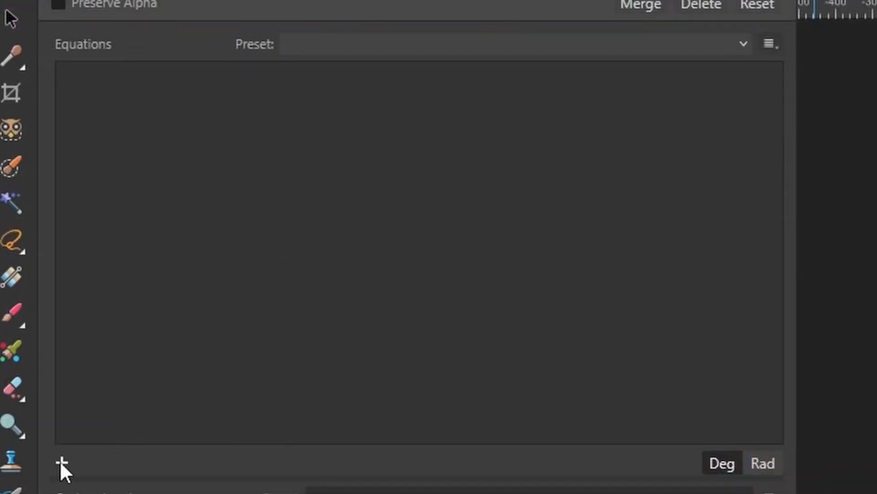
{"action": "left_click", "coordinate": [62, 463]}
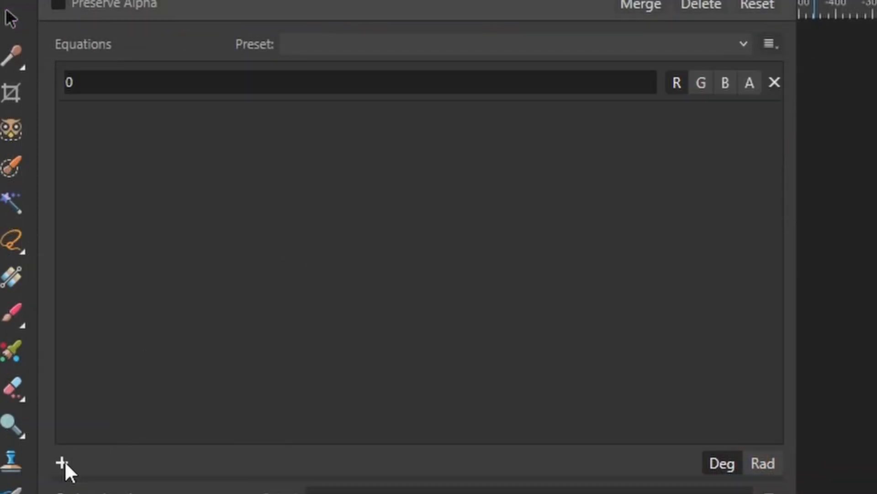
Step: Enter the equation noisei(x,y) on the blue channel and commit it
{"action": "left_click", "coordinate": [726, 82]}
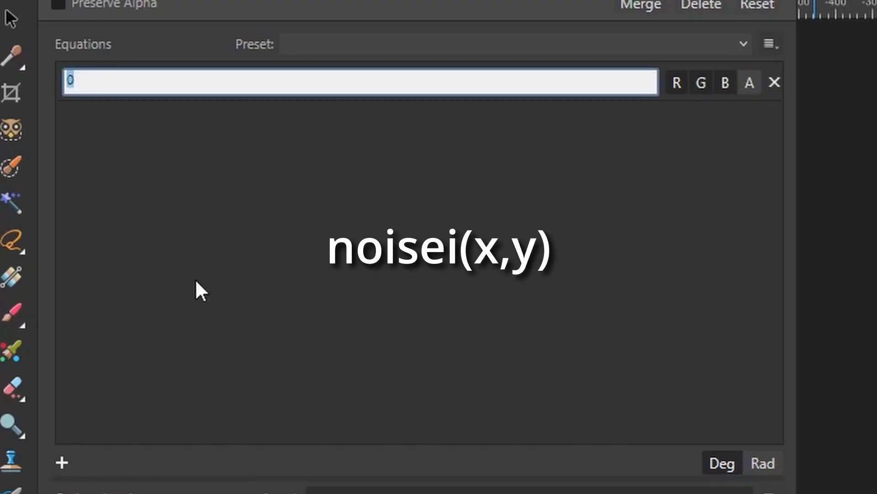
{"action": "type", "text": "no"}
{"action": "key", "text": "BackSpace"}
{"action": "type", "text": "oise(x,y)"}
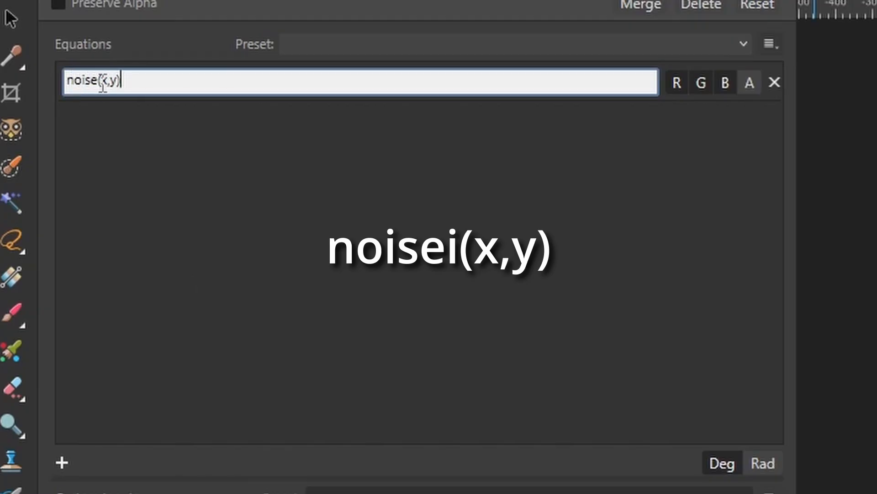
{"action": "key", "text": "Left"}
{"action": "key", "text": "Left"}
{"action": "key", "text": "Left"}
{"action": "key", "text": "Left"}
{"action": "key", "text": "Left"}
{"action": "type", "text": "i"}
{"action": "key", "text": "Return"}
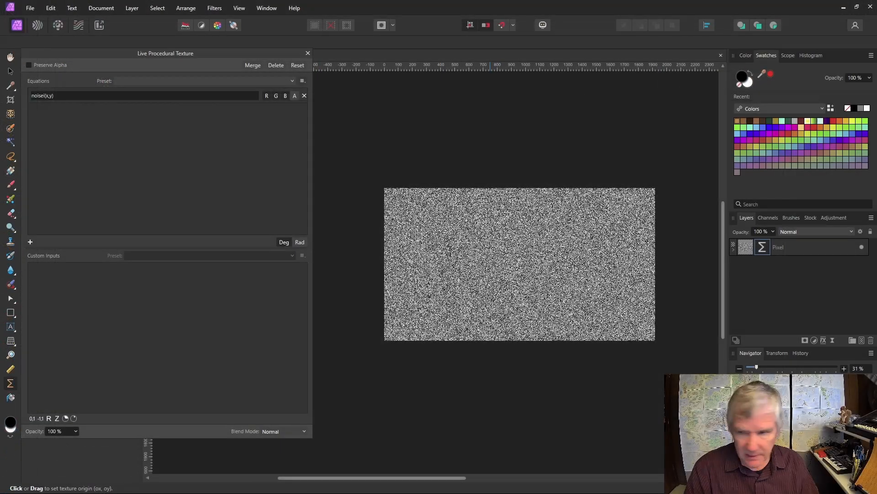
{"action": "scroll", "coordinate": [490, 247], "scroll_direction": "up", "scroll_amount": 8}
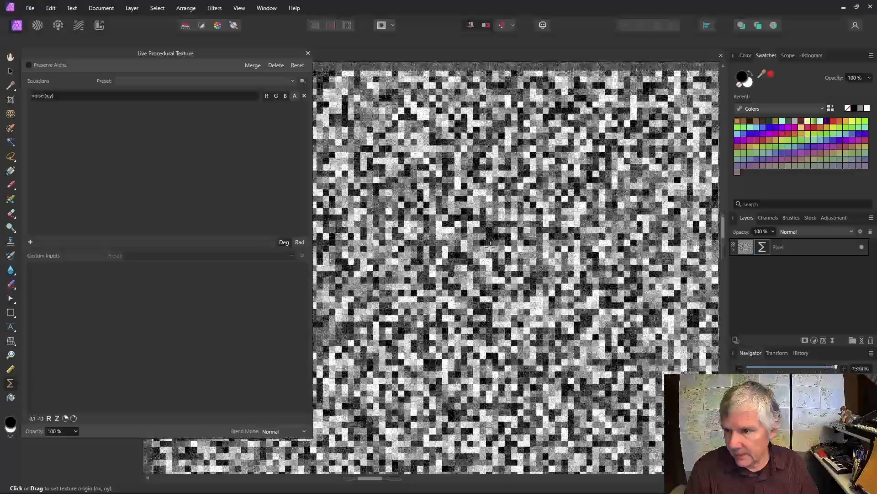
{"action": "scroll", "coordinate": [490, 247], "scroll_direction": "down", "scroll_amount": 4}
{"action": "scroll", "coordinate": [491, 247], "scroll_direction": "down", "scroll_amount": 6}
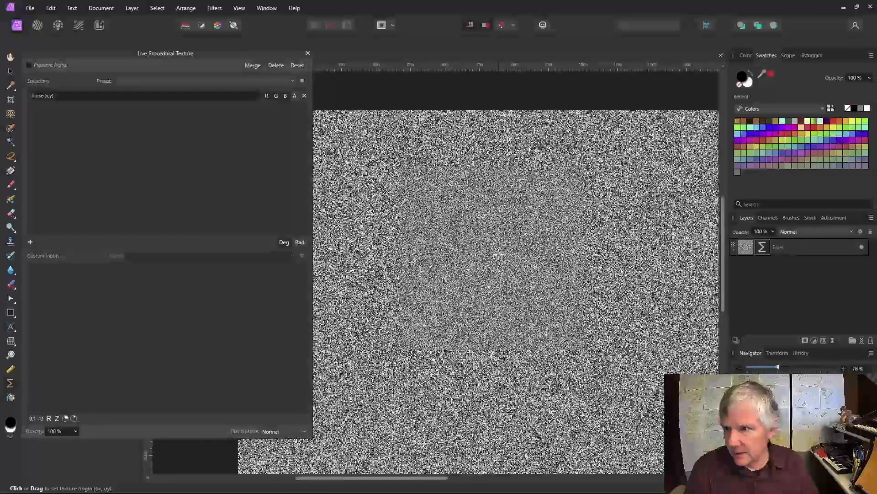
{"action": "scroll", "coordinate": [490, 247], "scroll_direction": "up", "scroll_amount": 2}
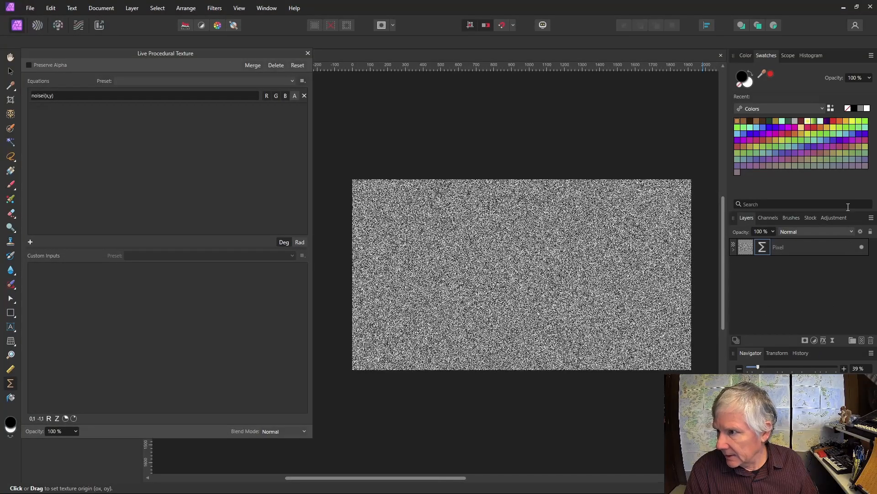
Step: Add a Gradient Map adjustment using the Default preset
{"action": "left_click", "coordinate": [836, 218]}
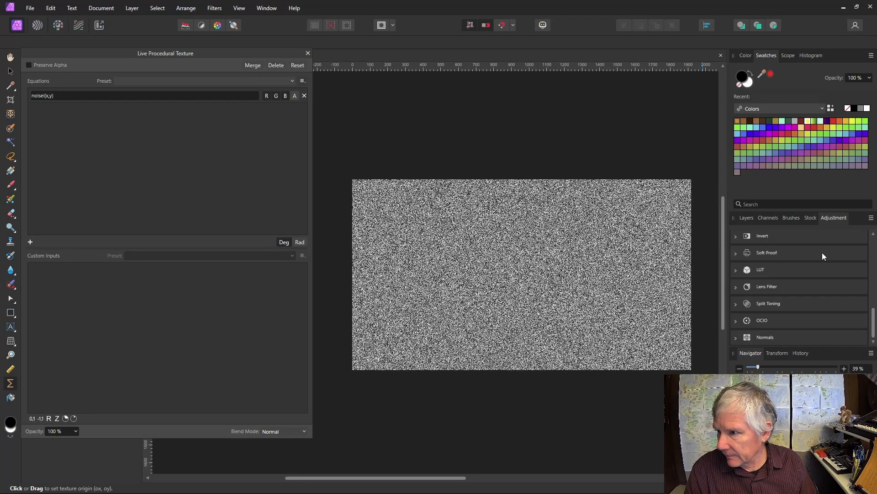
{"action": "scroll", "coordinate": [769, 304], "scroll_direction": "up", "scroll_amount": 3}
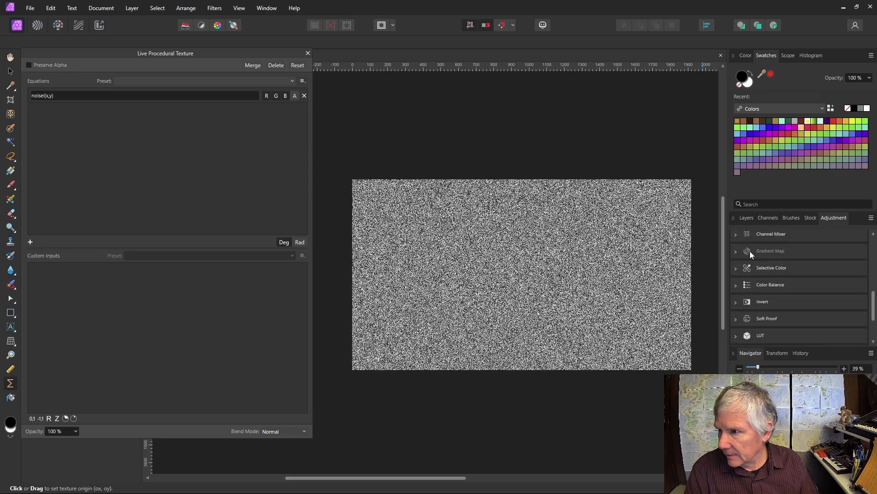
{"action": "left_click", "coordinate": [750, 251]}
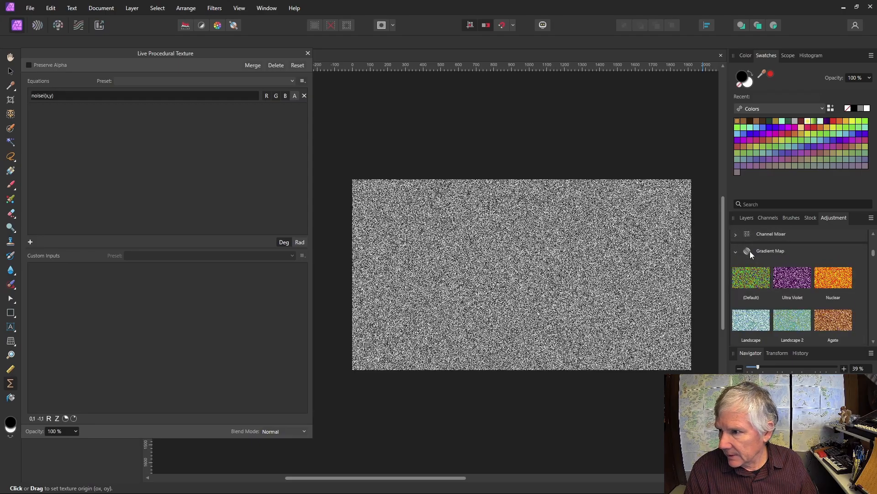
{"action": "left_click", "coordinate": [760, 277]}
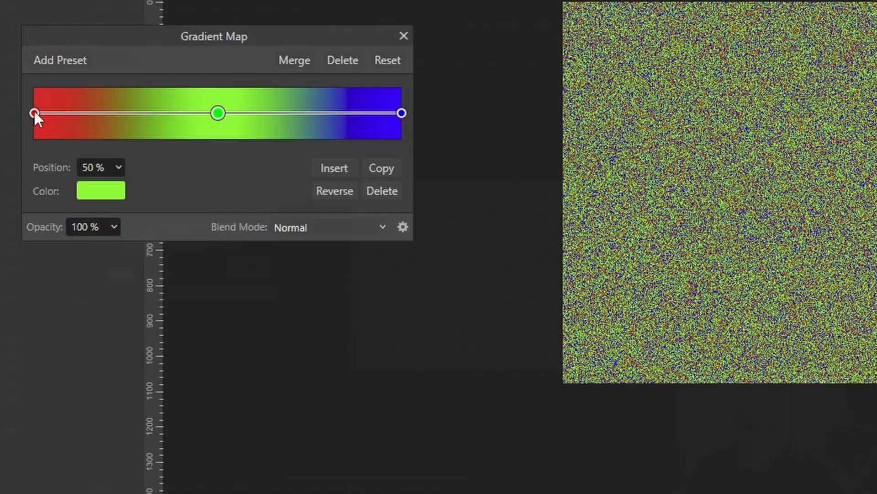
Step: Set the left gradient stop to a near-black orange hue with saturation 45
{"action": "left_click", "coordinate": [34, 113]}
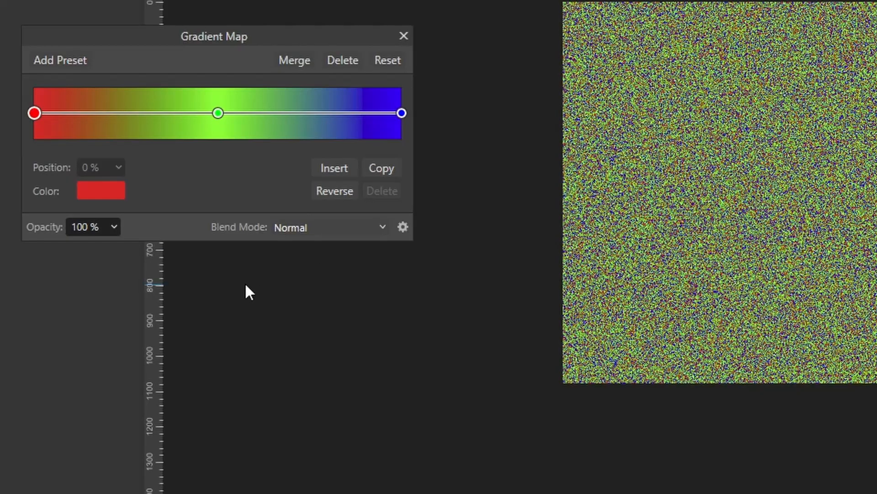
{"action": "left_click", "coordinate": [104, 196]}
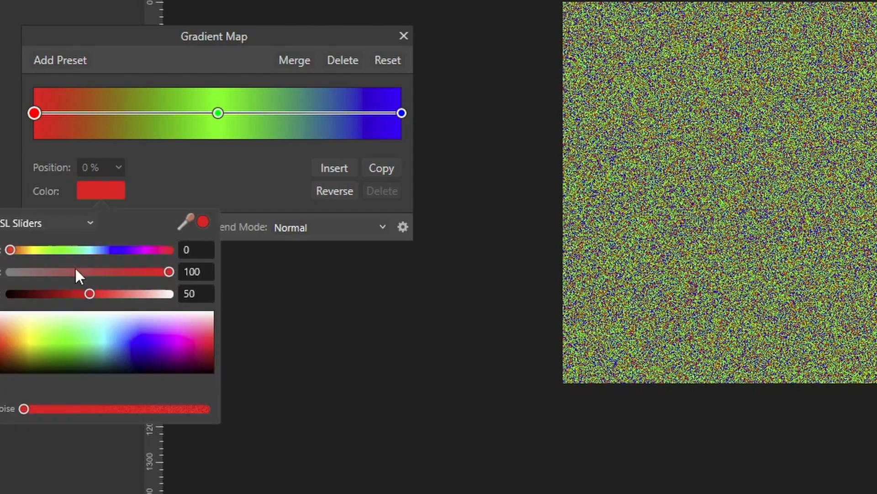
{"action": "left_click_drag", "start_coordinate": [15, 250], "coordinate": [18, 251]}
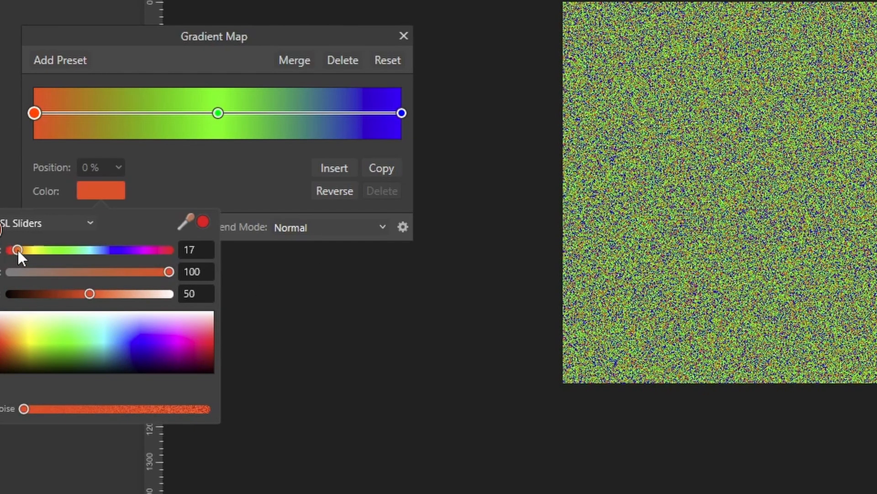
{"action": "left_click_drag", "start_coordinate": [89, 291], "coordinate": [15, 296]}
{"action": "left_click", "coordinate": [13, 252]}
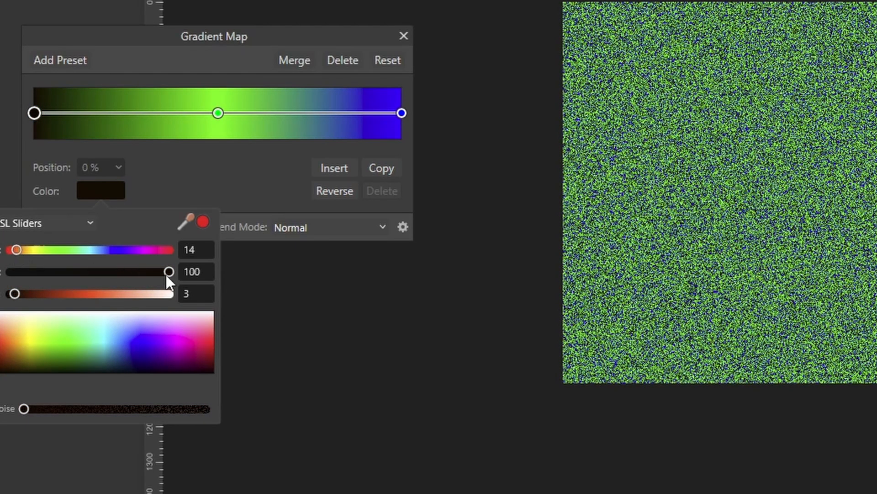
{"action": "left_click_drag", "start_coordinate": [166, 276], "coordinate": [82, 273]}
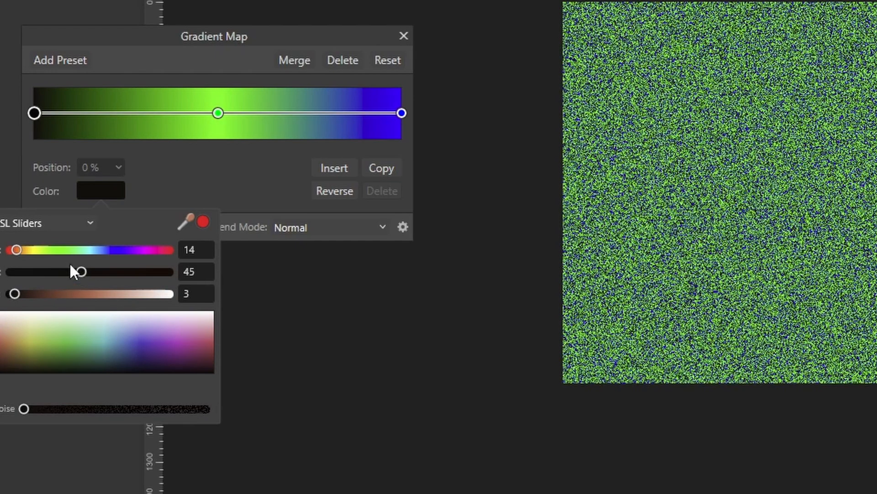
{"action": "left_click_drag", "start_coordinate": [16, 250], "coordinate": [20, 251]}
{"action": "left_click", "coordinate": [218, 111]}
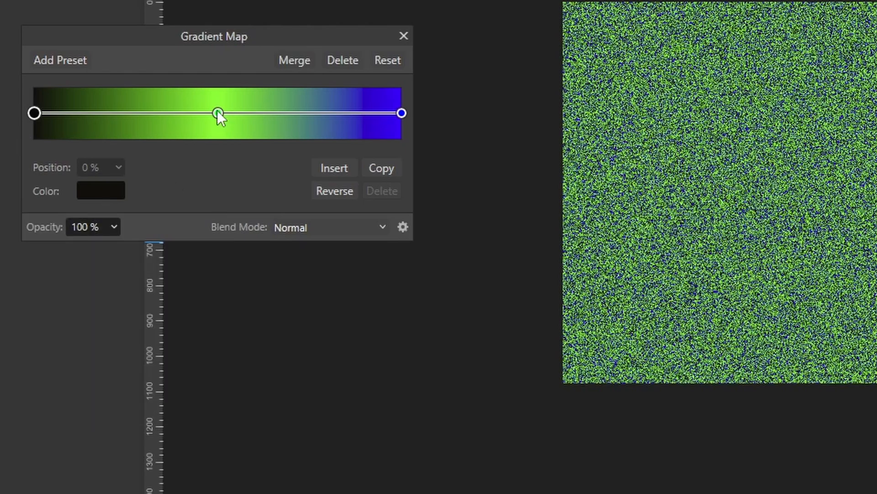
Step: Make the middle gradient stop gold yellow and the right stop pale yellow
{"action": "left_click", "coordinate": [217, 111]}
{"action": "left_click", "coordinate": [92, 196]}
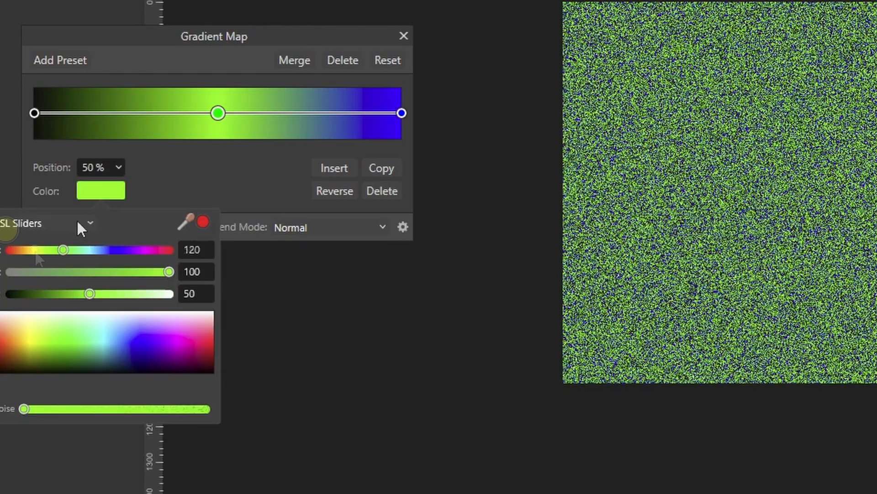
{"action": "left_click_drag", "start_coordinate": [62, 250], "coordinate": [31, 251]}
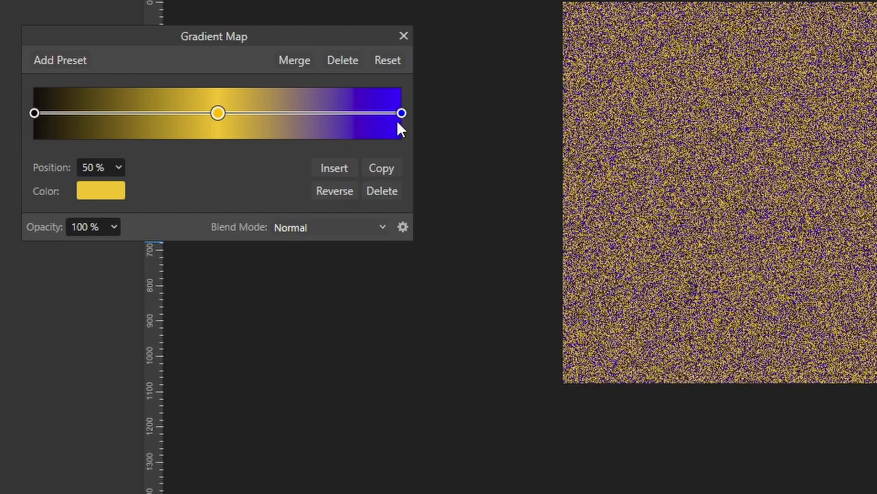
{"action": "left_click", "coordinate": [402, 112]}
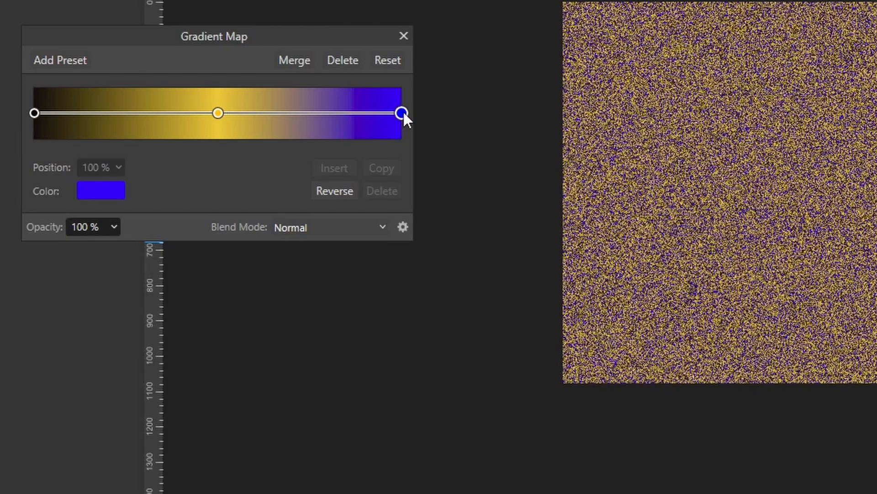
{"action": "left_click", "coordinate": [109, 192]}
{"action": "left_click_drag", "start_coordinate": [91, 295], "coordinate": [161, 306]}
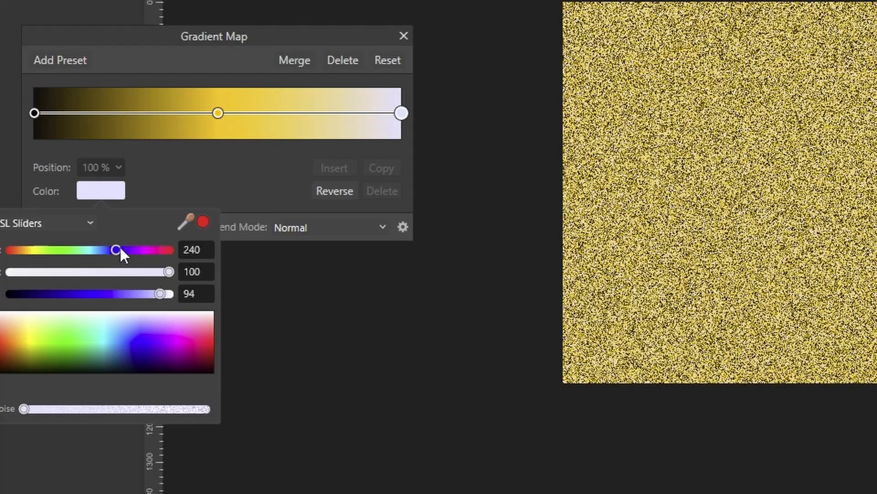
{"action": "left_click_drag", "start_coordinate": [120, 248], "coordinate": [40, 248]}
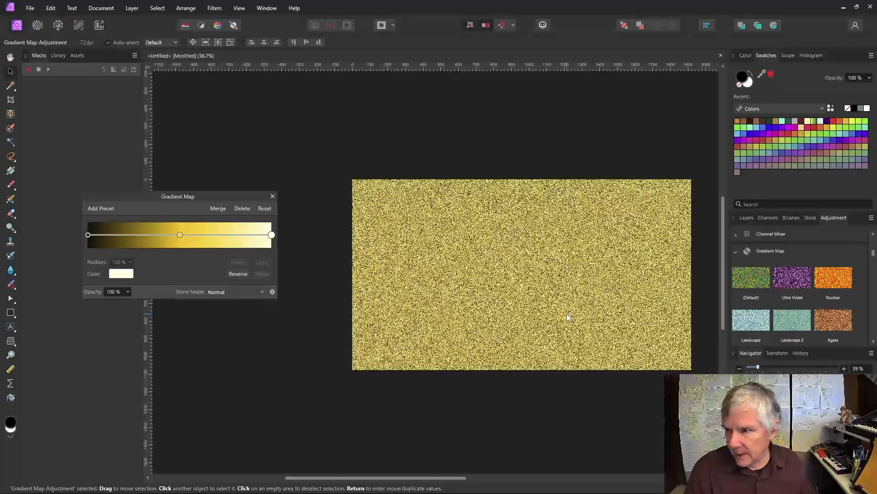
Step: Nest the gradient map into the noise layer and add custom inputs ranging 0–1 and −1–1
{"action": "left_click", "coordinate": [747, 218]}
{"action": "left_click_drag", "start_coordinate": [749, 247], "coordinate": [747, 270]}
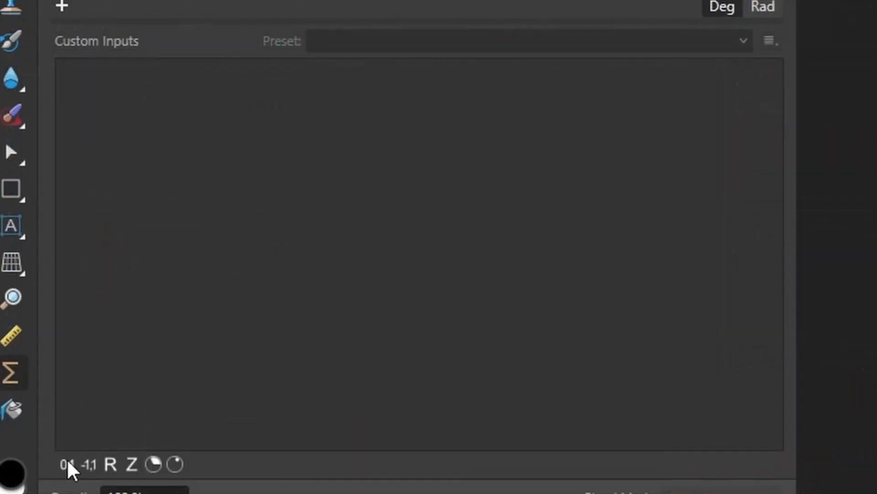
{"action": "left_click", "coordinate": [67, 464]}
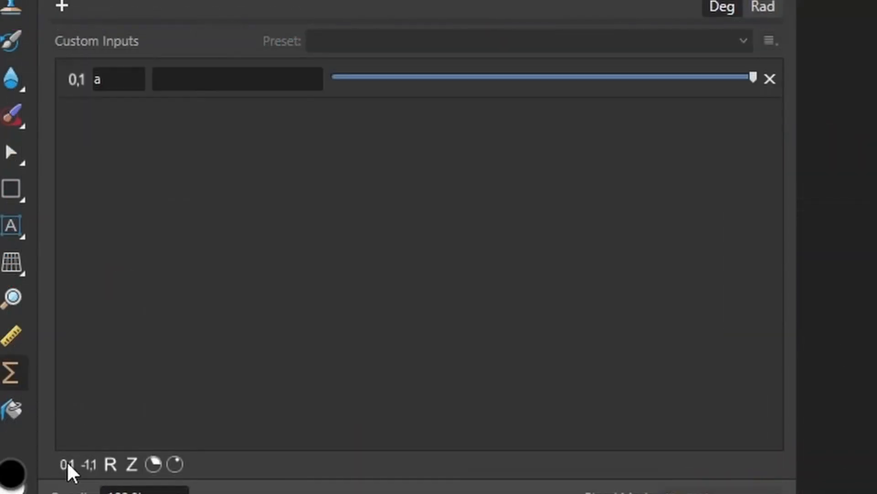
{"action": "left_click", "coordinate": [133, 92]}
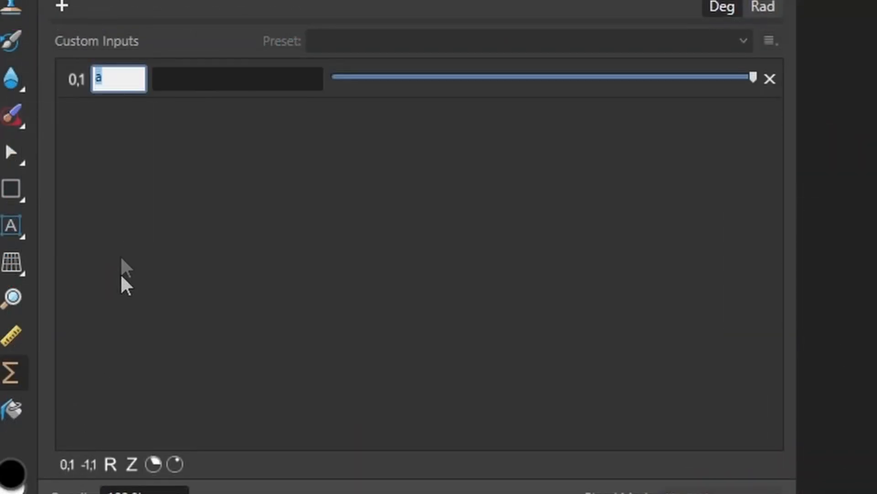
{"action": "left_click", "coordinate": [89, 464]}
Step: Name the custom inputs i1 and of1, with descriptions Fader and Offset
{"action": "left_click", "coordinate": [112, 80]}
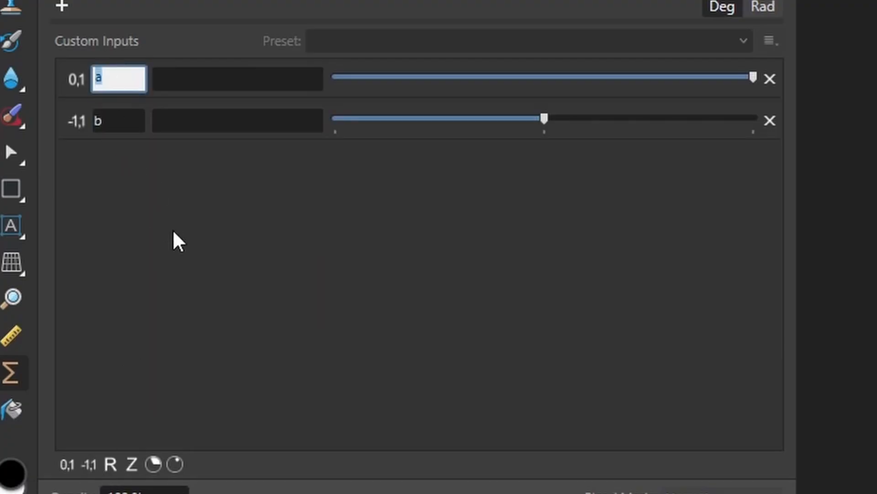
{"action": "type", "text": "i1"}
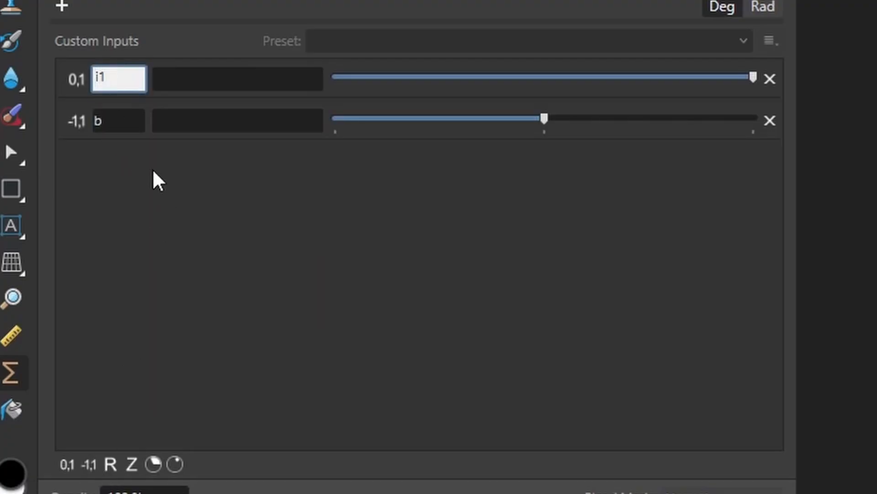
{"action": "left_click", "coordinate": [114, 121]}
{"action": "type", "text": "c"}
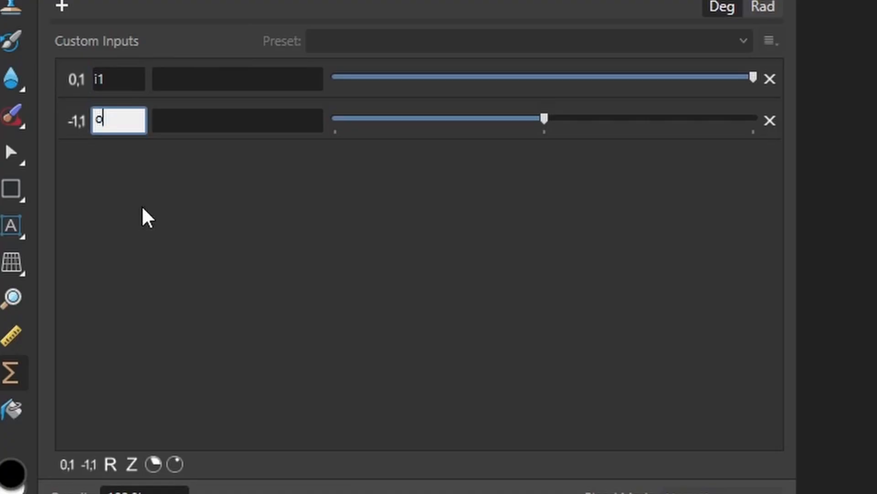
{"action": "type", "text": "f'1"}
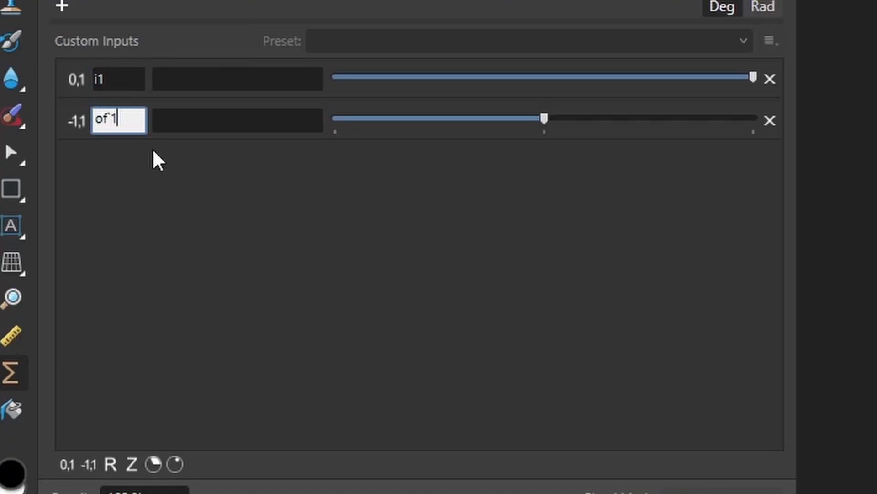
{"action": "key", "text": "BackSpace"}
{"action": "key", "text": "BackSpace"}
{"action": "type", "text": "1"}
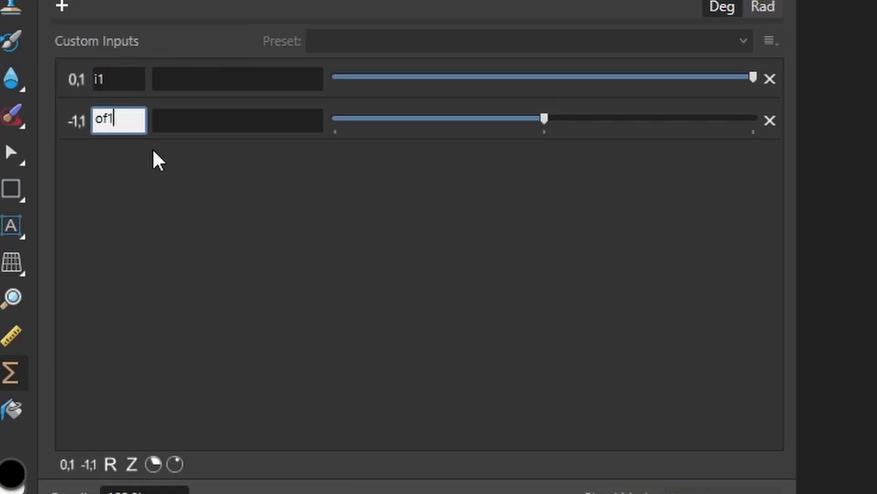
{"action": "left_click", "coordinate": [179, 82]}
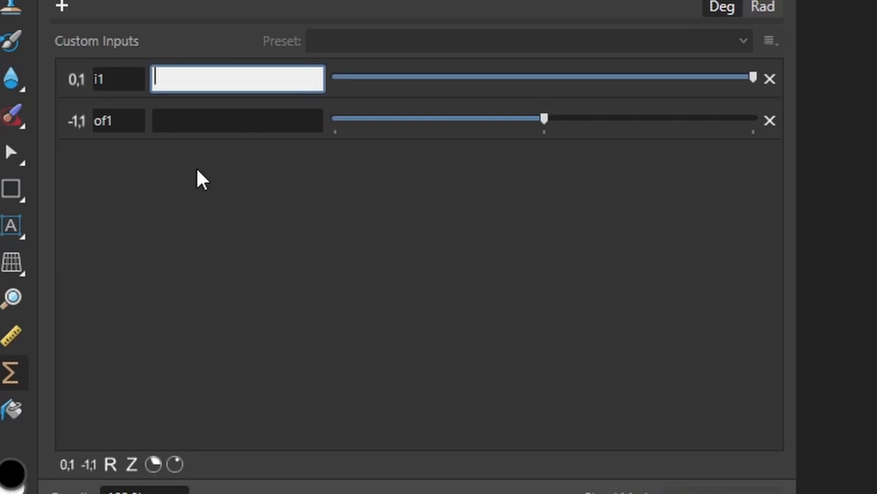
{"action": "type", "text": "Fader"}
{"action": "left_click", "coordinate": [206, 120]}
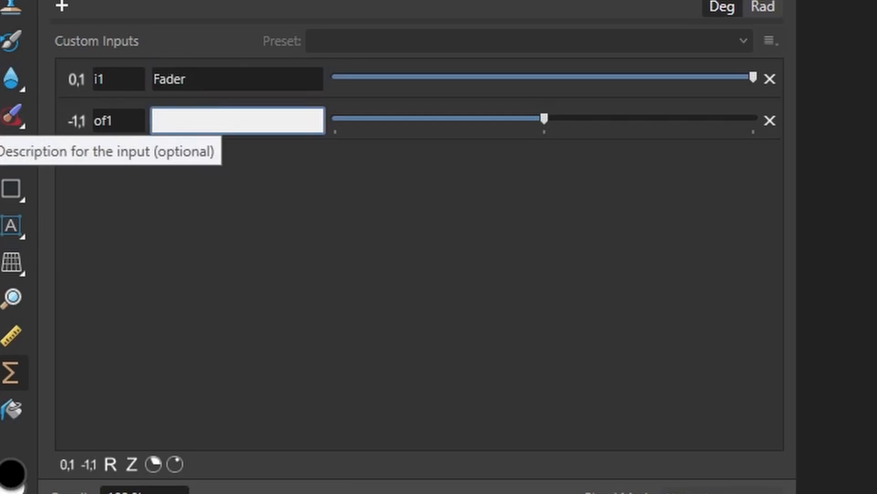
{"action": "type", "text": "Offset"}
{"action": "left_click", "coordinate": [327, 179]}
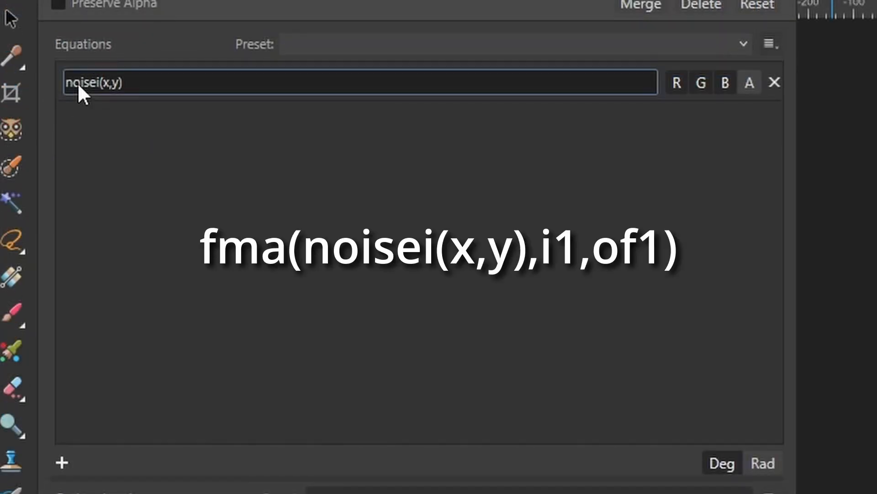
Step: Rewrite the texture equation as fma(noisei(x,y),i1,of1) and commit it
{"action": "left_click", "coordinate": [70, 84]}
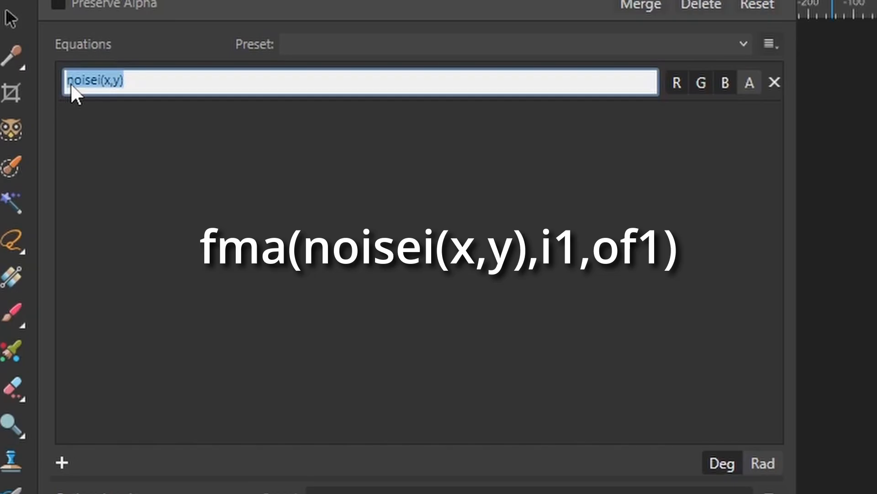
{"action": "left_click", "coordinate": [68, 84]}
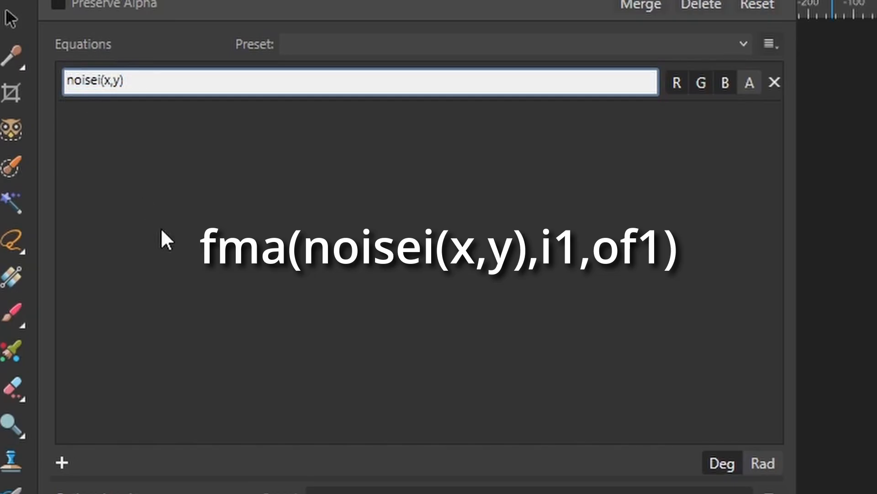
{"action": "type", "text": "fma("}
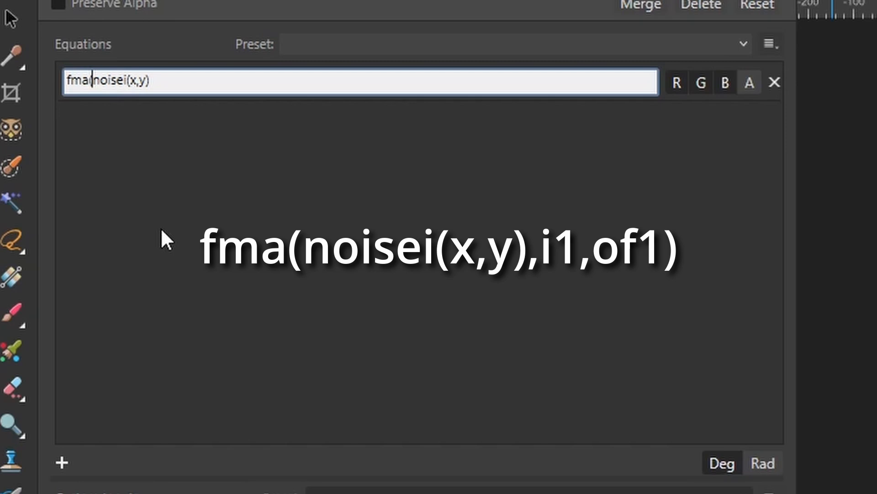
{"action": "left_click", "coordinate": [178, 83]}
{"action": "type", "text": ",i1,of1)"}
{"action": "key", "text": "Return"}
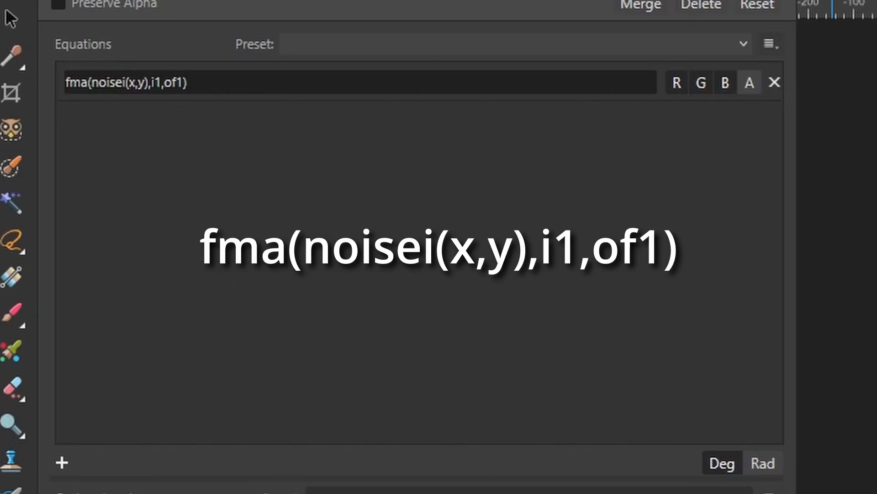
Step: Tune the Fader and Offset sliders until the texture shows dark, speckled gold glitter
{"action": "left_click_drag", "start_coordinate": [286, 270], "coordinate": [172, 269]}
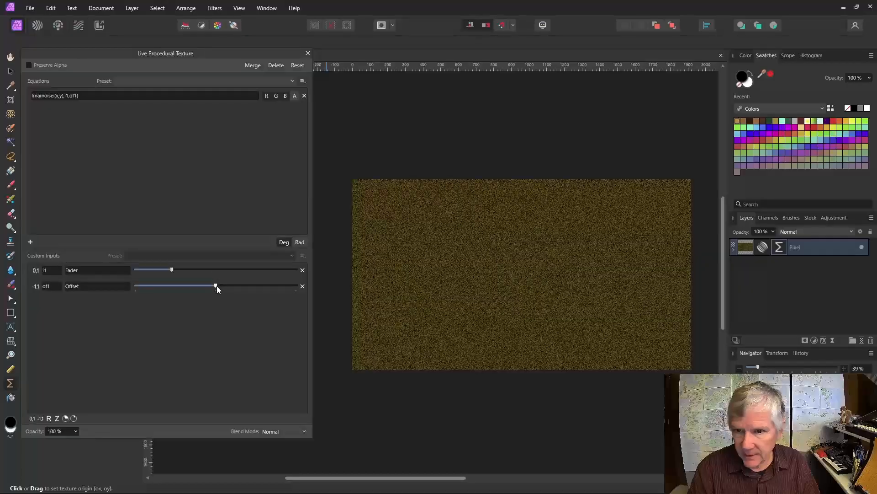
{"action": "left_click_drag", "start_coordinate": [217, 286], "coordinate": [241, 286]}
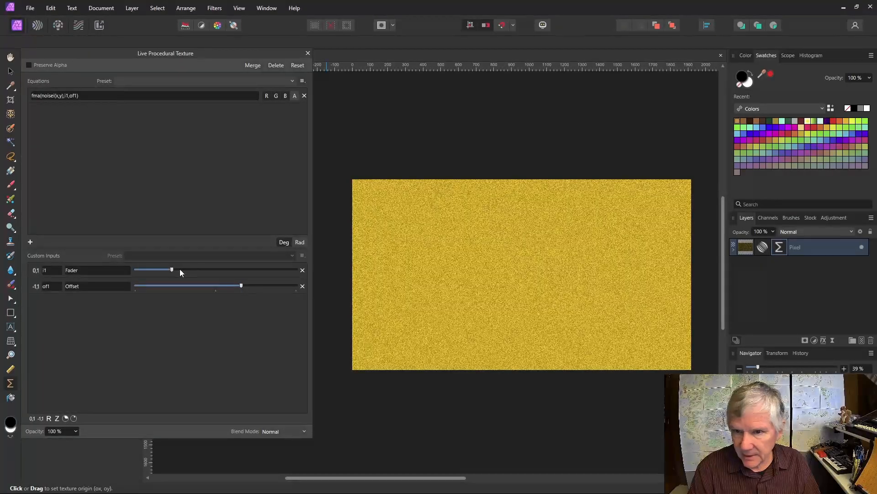
{"action": "left_click_drag", "start_coordinate": [173, 269], "coordinate": [237, 286]}
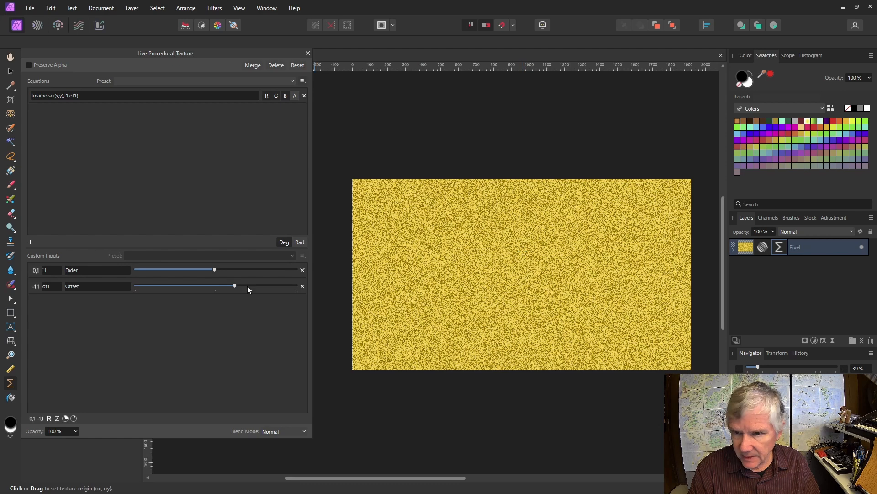
{"action": "left_click_drag", "start_coordinate": [235, 286], "coordinate": [249, 286]}
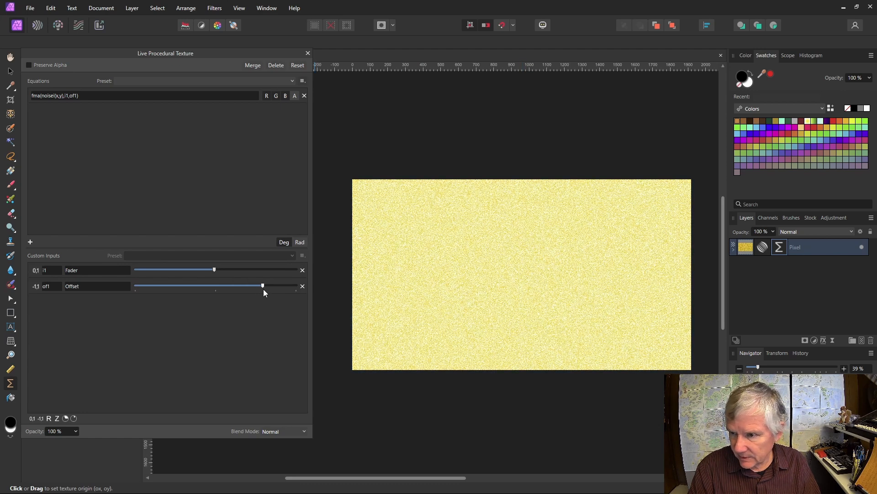
{"action": "left_click_drag", "start_coordinate": [263, 289], "coordinate": [212, 291]}
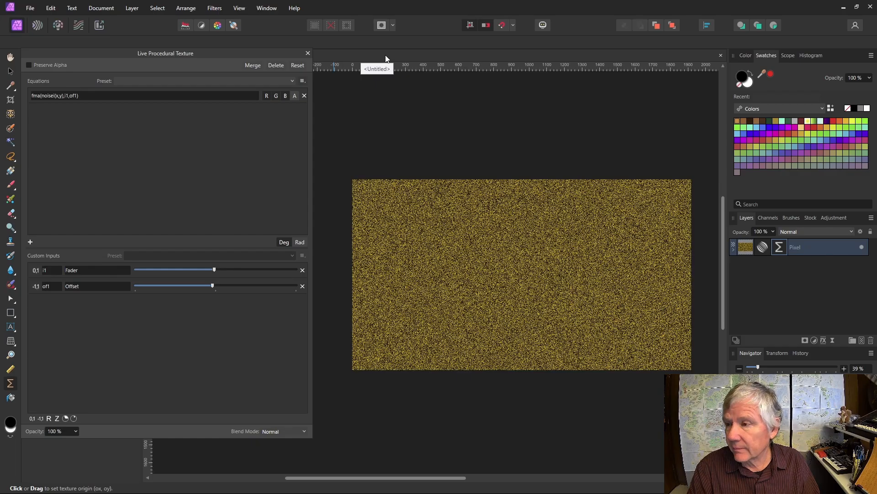
Step: Create an art text frame on the canvas containing the word 'Glitter'
{"action": "left_click", "coordinate": [11, 327]}
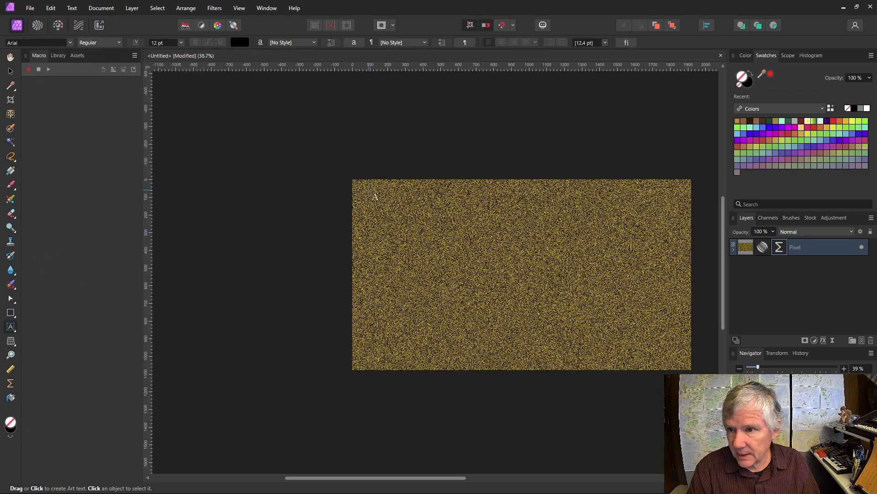
{"action": "left_click_drag", "start_coordinate": [371, 194], "coordinate": [414, 250]}
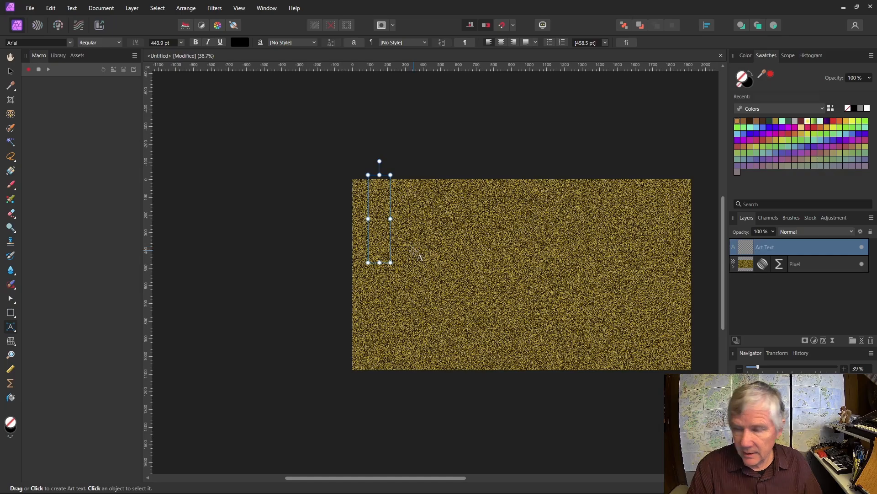
{"action": "type", "text": "Glitter"}
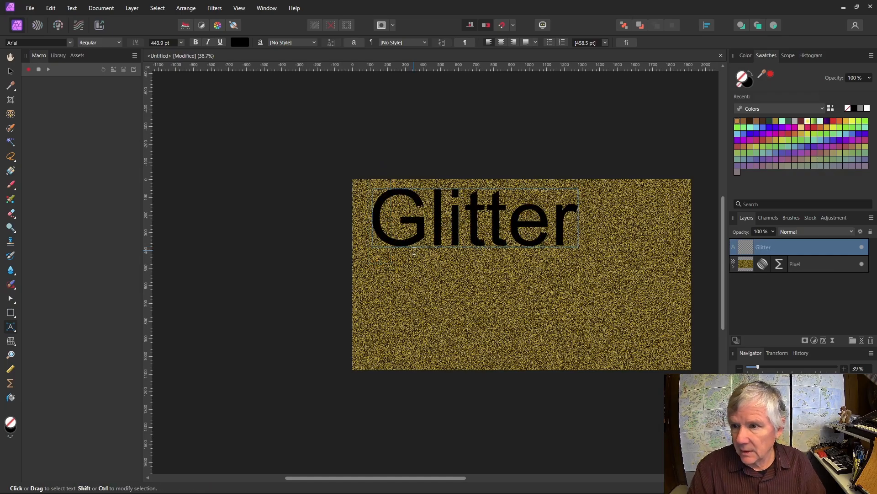
{"action": "key", "text": "Escape"}
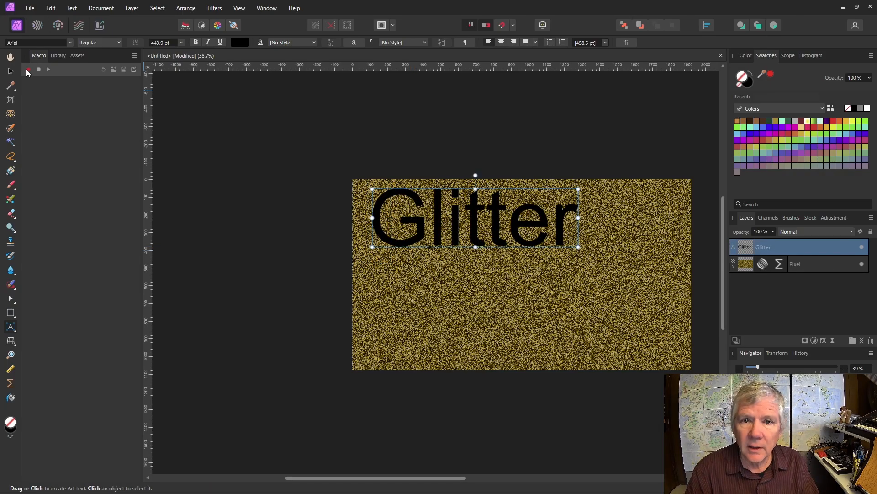
Step: Set the Glitter text's font to Broadway
{"action": "left_click", "coordinate": [70, 43]}
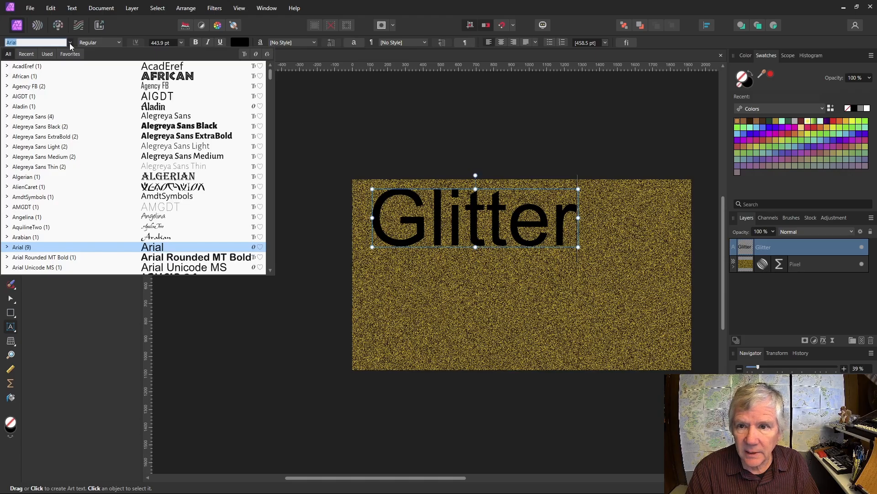
{"action": "left_click", "coordinate": [204, 178]}
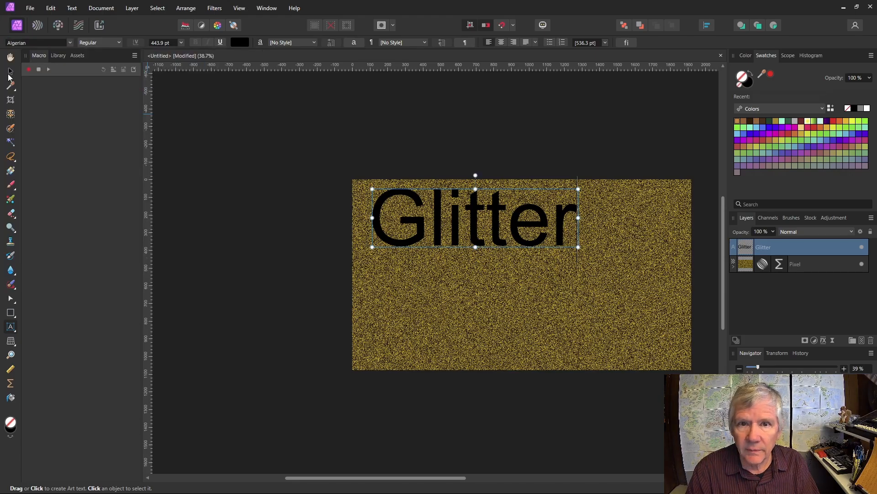
{"action": "left_click", "coordinate": [10, 71]}
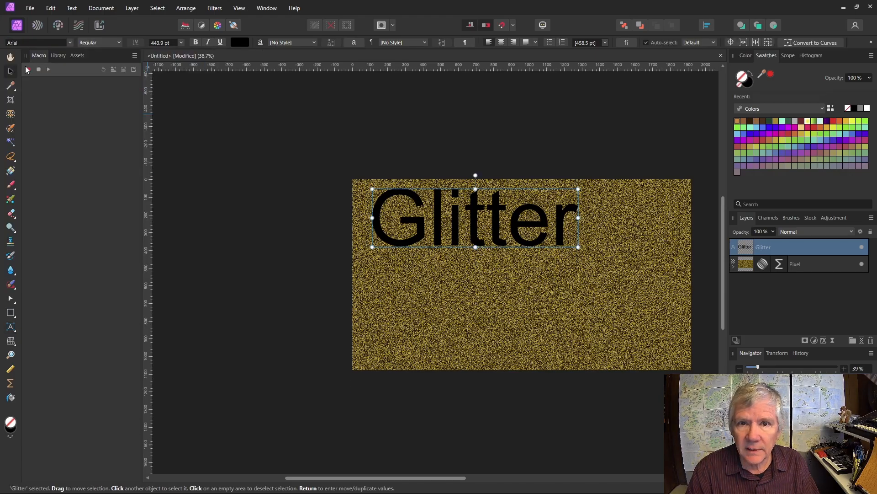
{"action": "left_click", "coordinate": [71, 42]}
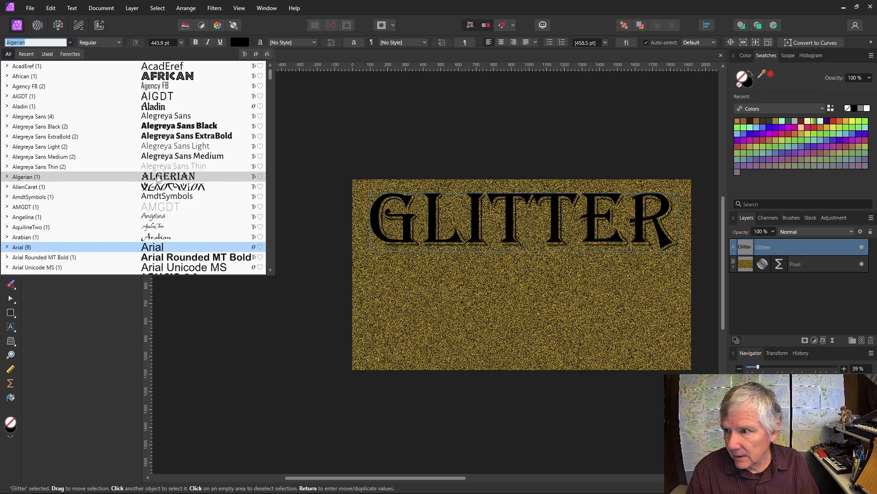
{"action": "scroll", "coordinate": [185, 225], "scroll_direction": "down", "scroll_amount": 4}
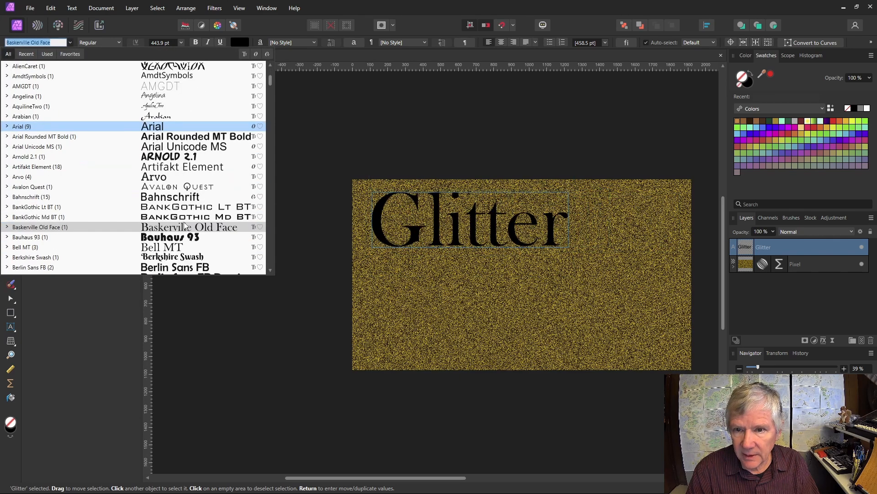
{"action": "scroll", "coordinate": [185, 225], "scroll_direction": "down", "scroll_amount": 3}
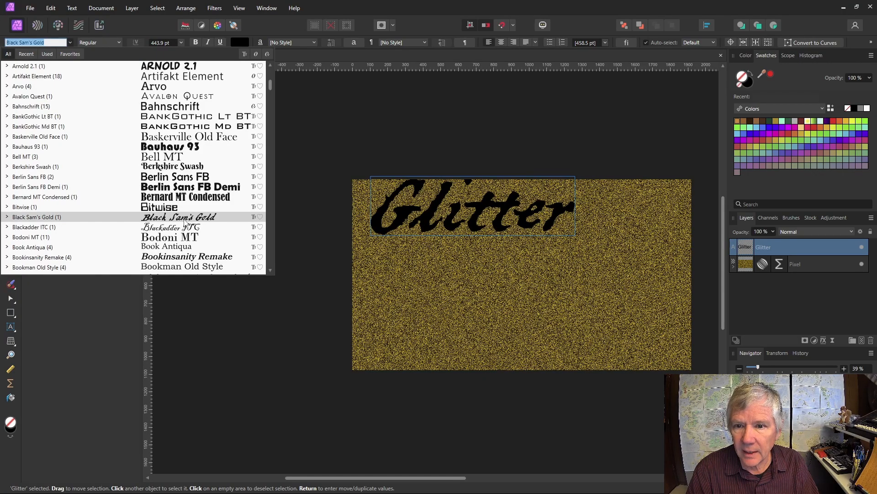
{"action": "scroll", "coordinate": [185, 222], "scroll_direction": "down", "scroll_amount": 4}
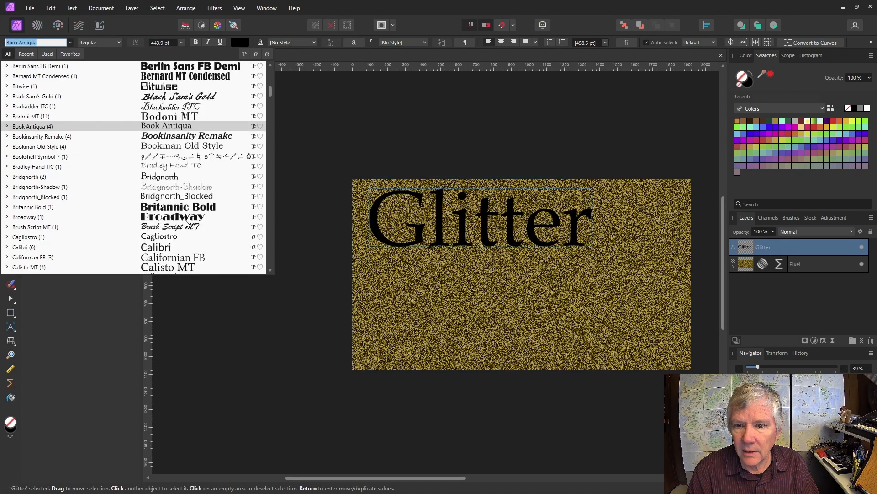
{"action": "left_click", "coordinate": [186, 220]}
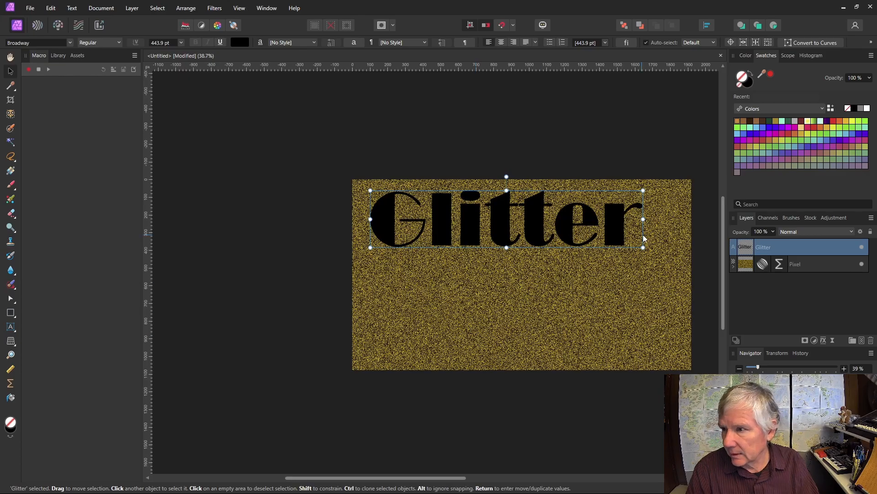
Step: Enlarge Glitter to about 506 pt, centre it, make it white, and mask the noise with it
{"action": "left_click_drag", "start_coordinate": [643, 247], "coordinate": [681, 255]}
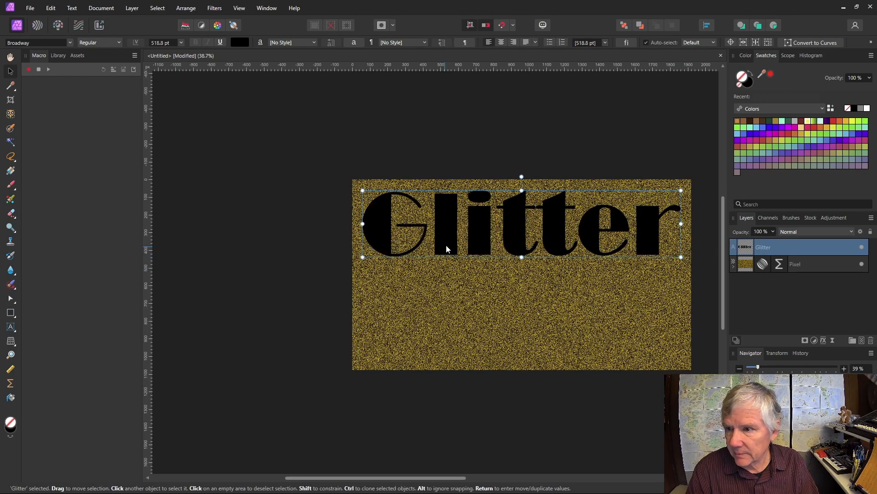
{"action": "left_click_drag", "start_coordinate": [482, 237], "coordinate": [484, 282]}
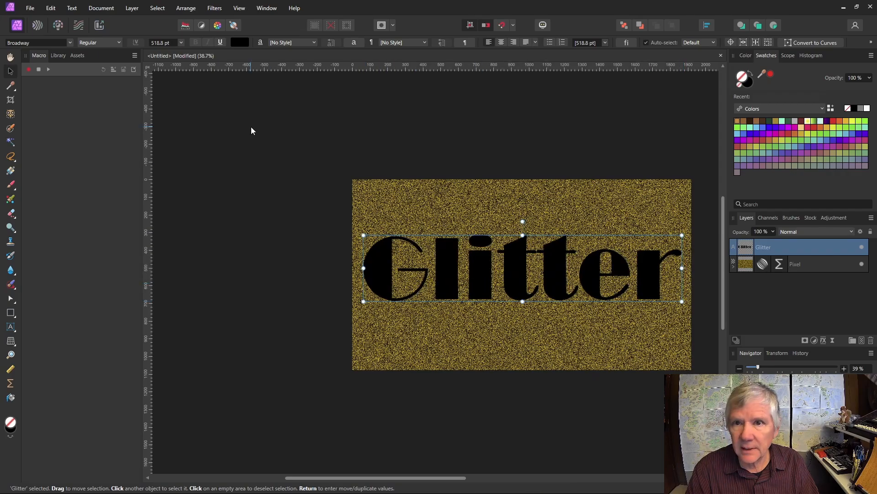
{"action": "left_click", "coordinate": [240, 43]}
{"action": "left_click_drag", "start_coordinate": [262, 133], "coordinate": [269, 115]}
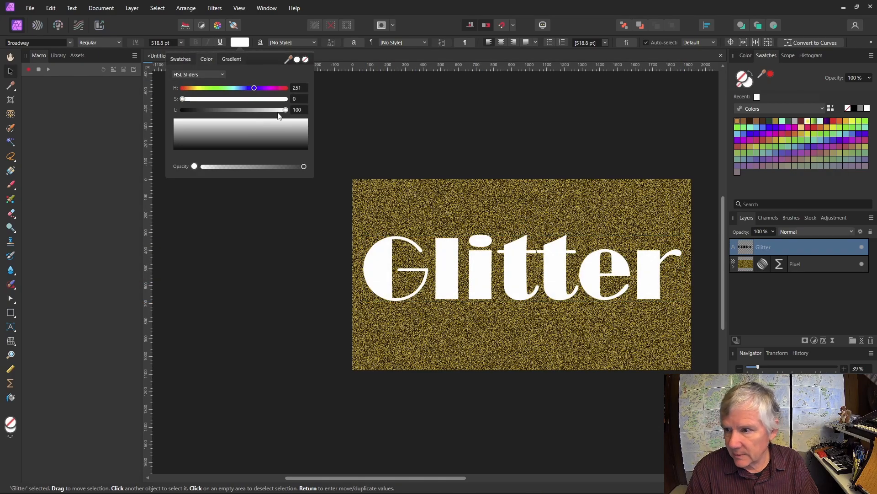
{"action": "left_click", "coordinate": [65, 151]}
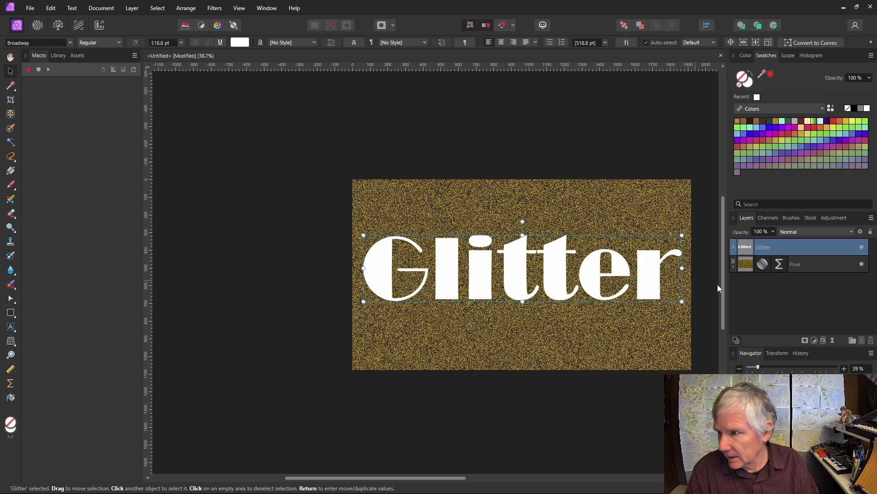
{"action": "left_click_drag", "start_coordinate": [748, 256], "coordinate": [747, 265]}
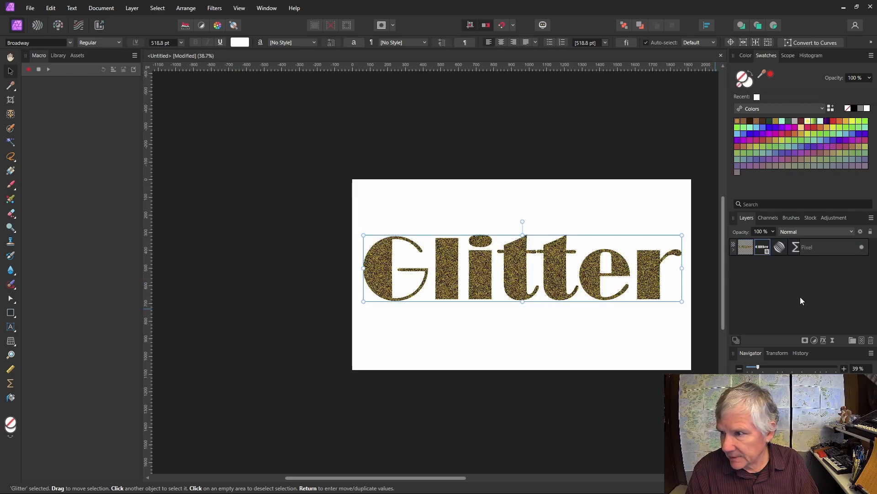
Step: Add a new pixel layer beneath the glitter text layer and fill it with black
{"action": "left_click", "coordinate": [862, 341]}
{"action": "left_click_drag", "start_coordinate": [748, 248], "coordinate": [749, 277]}
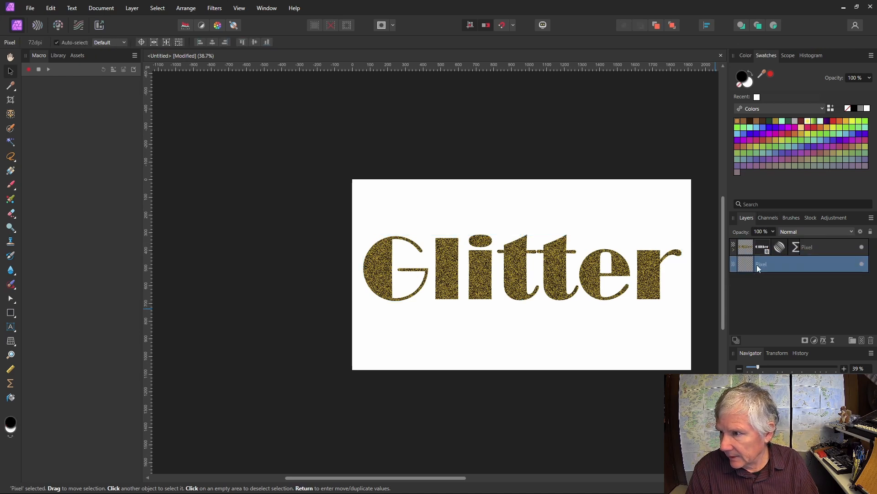
{"action": "left_click", "coordinate": [10, 398]}
{"action": "left_click", "coordinate": [404, 357]}
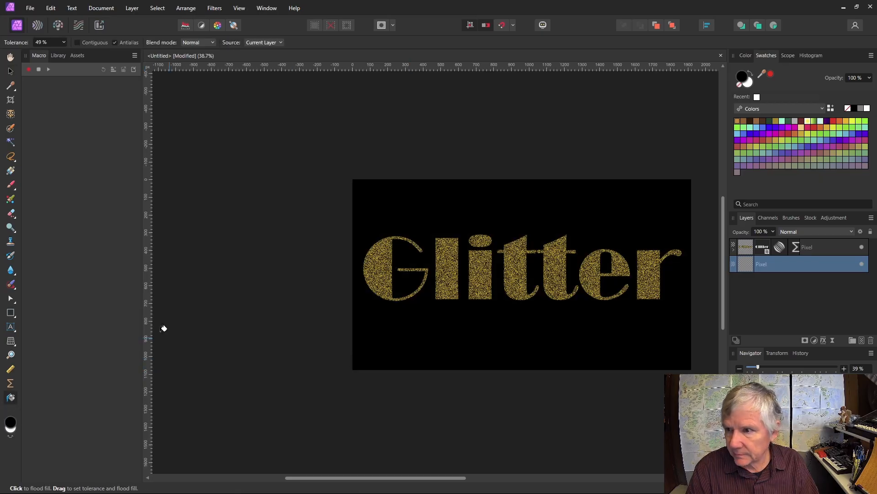
{"action": "left_click", "coordinate": [10, 72]}
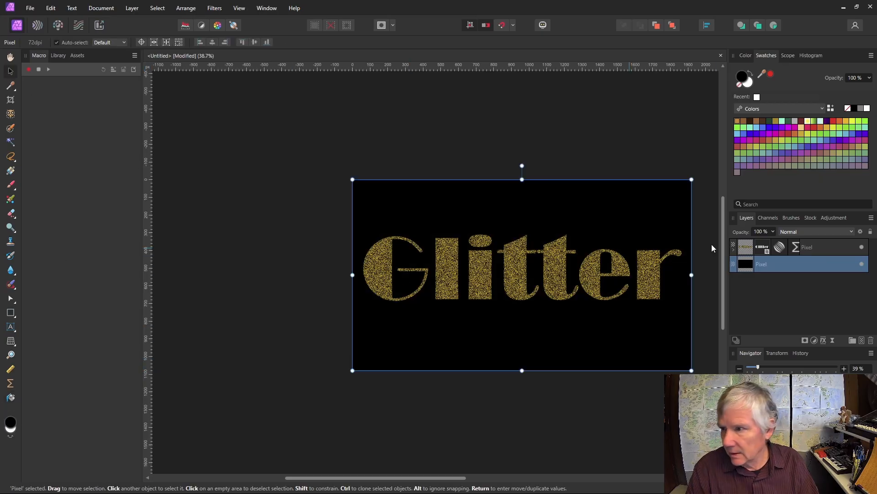
Step: Reopen the top layer's Live Procedural Texture settings and raise the Fader slider
{"action": "left_click", "coordinate": [799, 248]}
{"action": "left_click", "coordinate": [799, 248]}
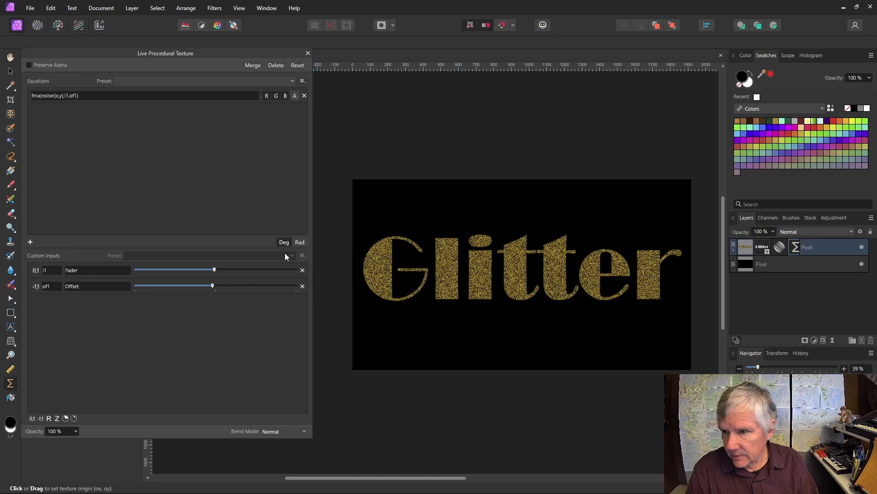
{"action": "left_click_drag", "start_coordinate": [214, 270], "coordinate": [219, 288]}
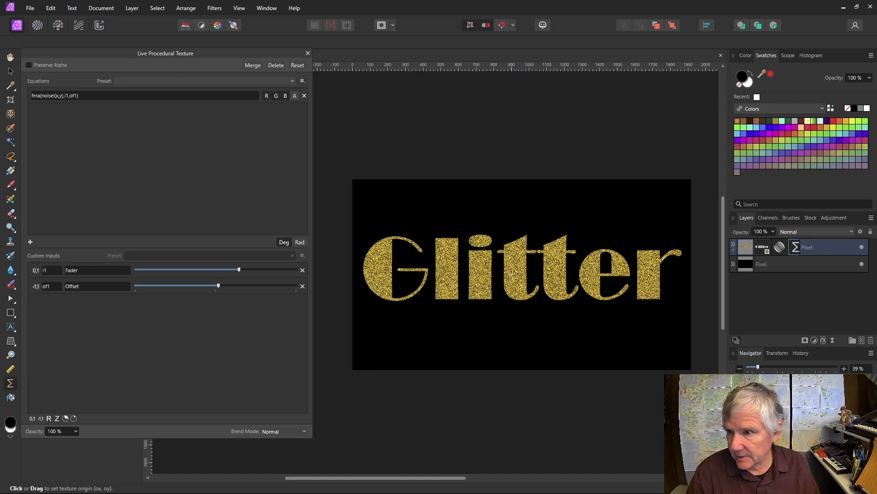
{"action": "scroll", "coordinate": [512, 273], "scroll_direction": "up", "scroll_amount": 10}
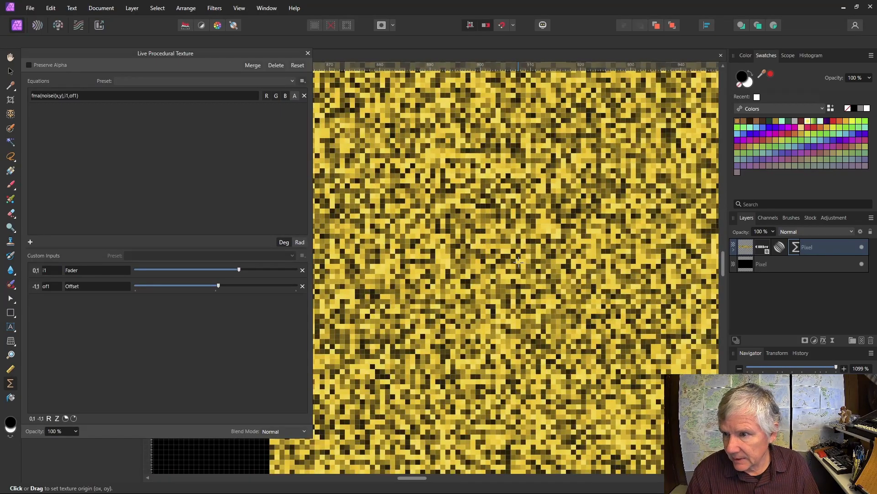
{"action": "scroll", "coordinate": [519, 261], "scroll_direction": "down", "scroll_amount": 10}
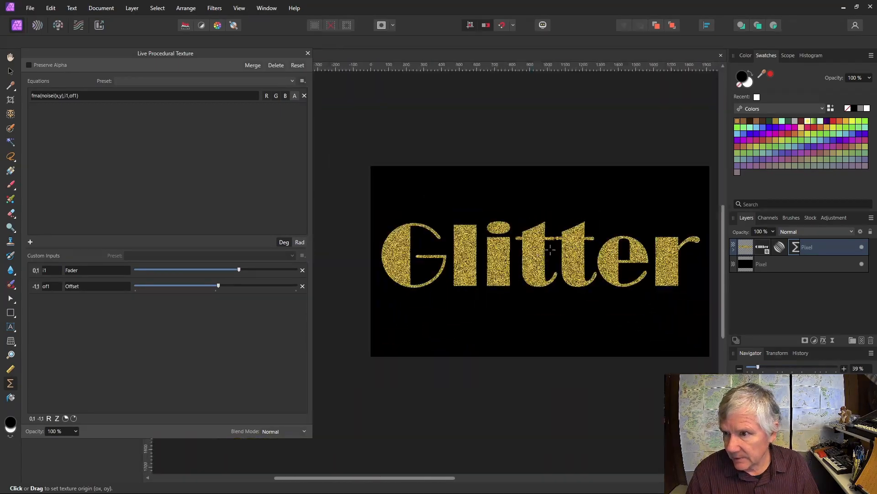
{"action": "scroll", "coordinate": [551, 248], "scroll_direction": "up", "scroll_amount": 2}
{"action": "scroll", "coordinate": [551, 249], "scroll_direction": "down", "scroll_amount": 2}
{"action": "scroll", "coordinate": [551, 247], "scroll_direction": "up", "scroll_amount": 1}
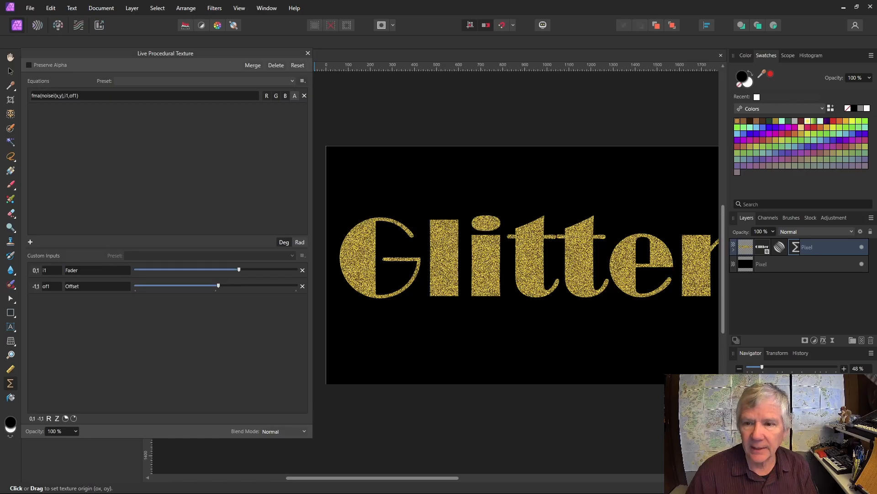
Step: Add a second equation row with its A channel on, then hide the Glitter mask and Gradient Map
{"action": "left_click", "coordinate": [31, 241]}
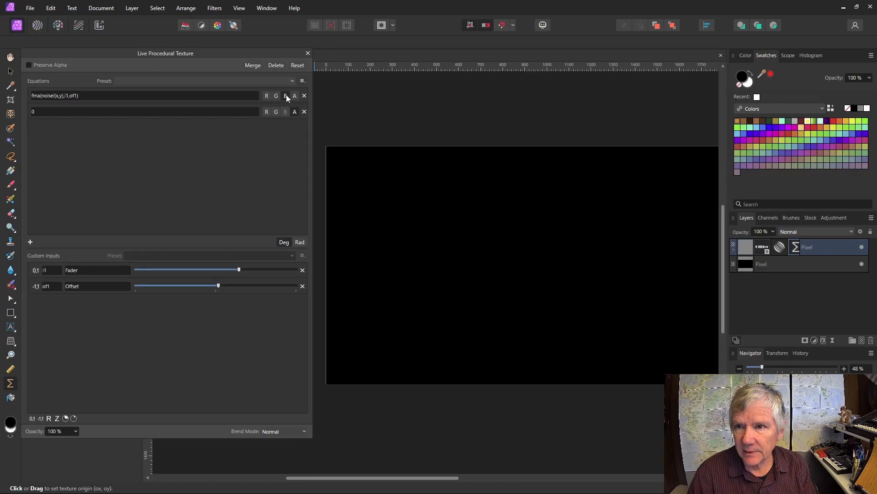
{"action": "left_click", "coordinate": [295, 112]}
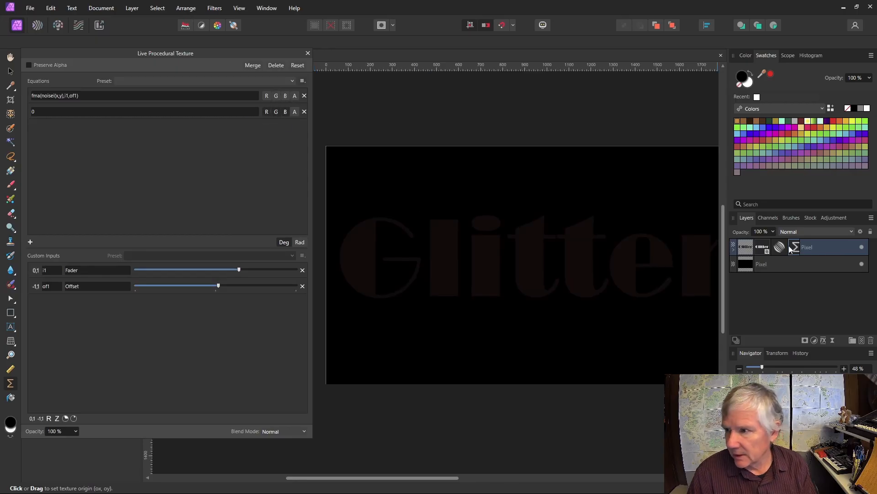
{"action": "left_click", "coordinate": [734, 249]}
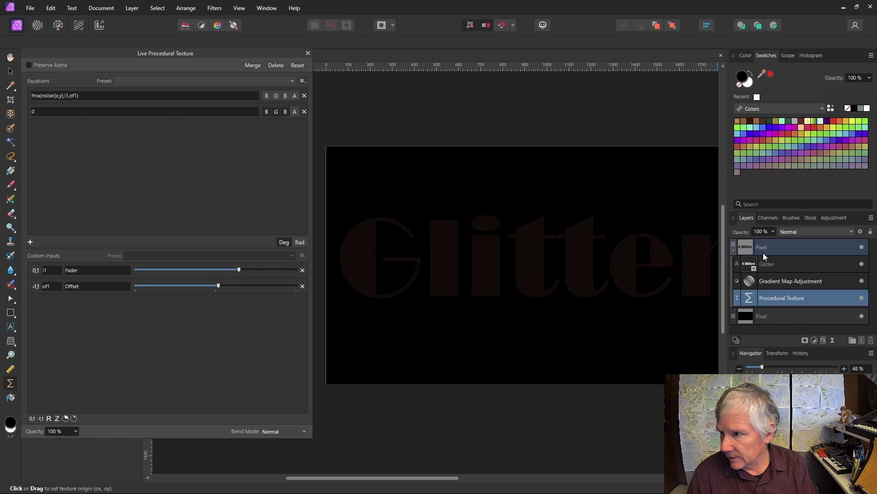
{"action": "left_click", "coordinate": [863, 264]}
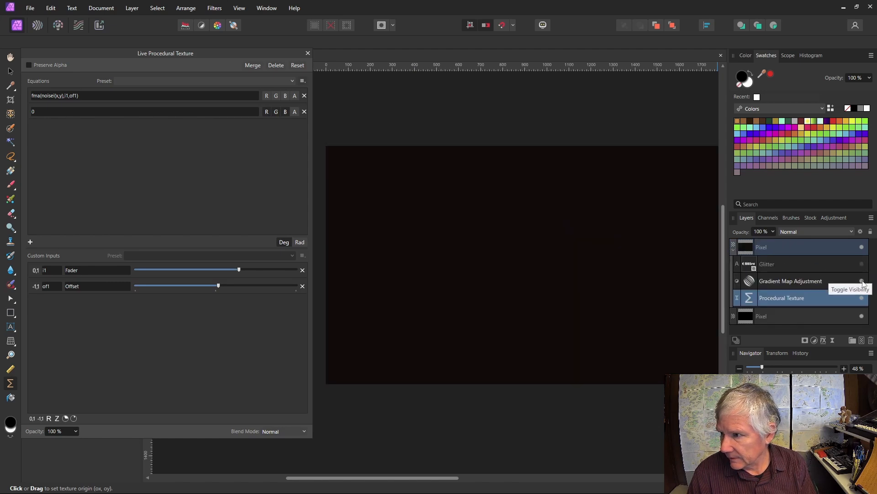
{"action": "left_click", "coordinate": [863, 282]}
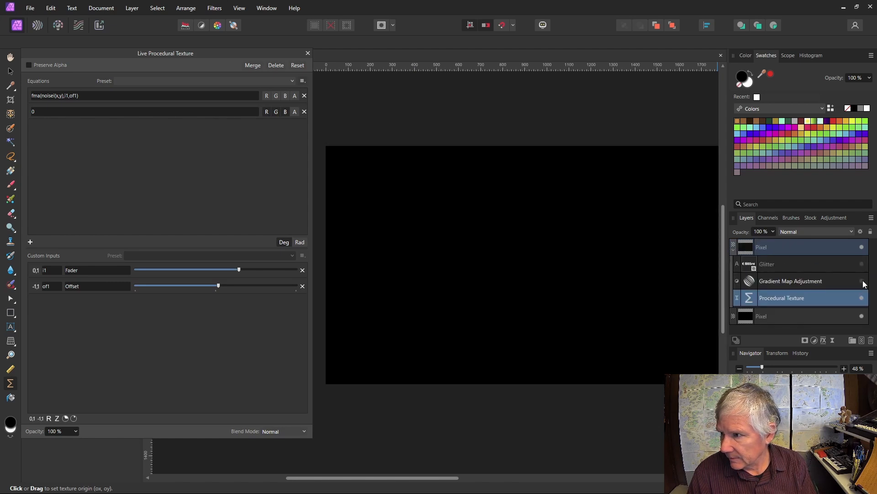
{"action": "left_click", "coordinate": [817, 246]}
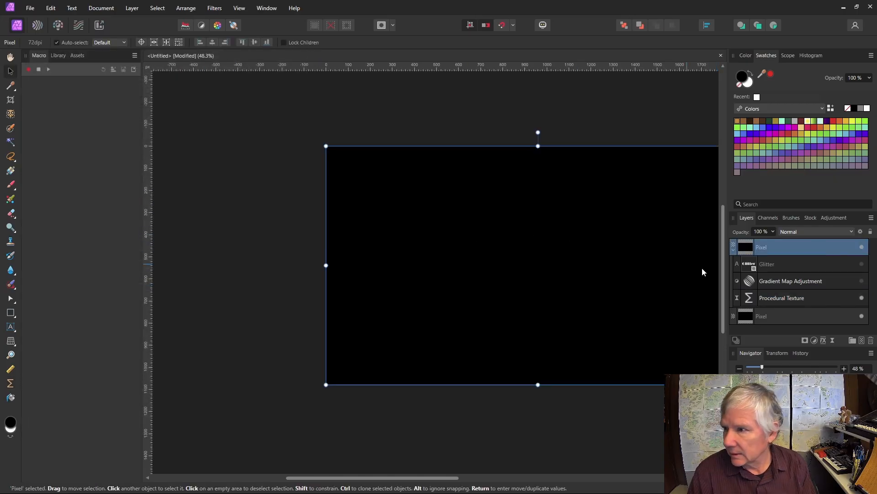
{"action": "left_click", "coordinate": [750, 298]}
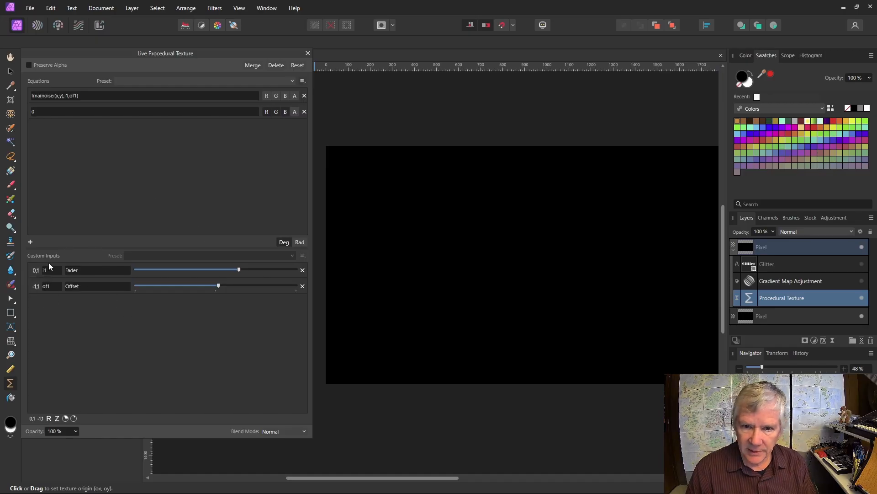
Step: Remove the Fader and Offset inputs and enter var v=vec2(rx,ry)*a/w in the second equation
{"action": "left_click", "coordinate": [303, 269]}
{"action": "left_click", "coordinate": [303, 270]}
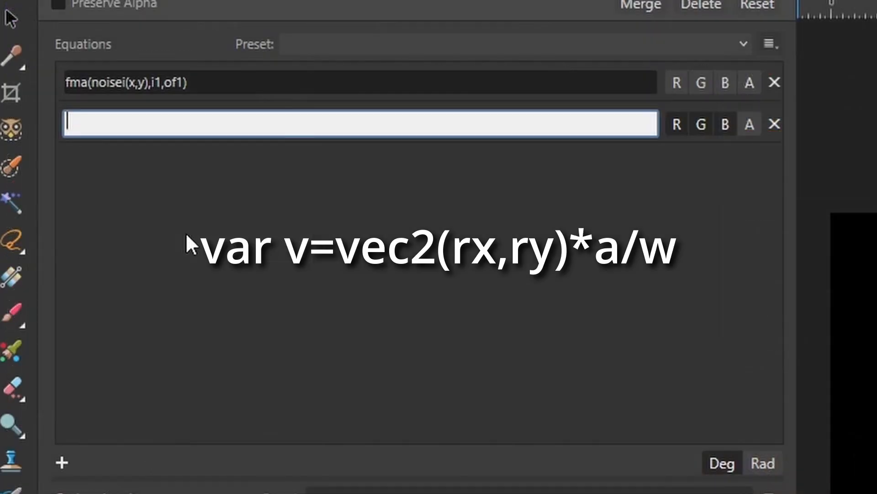
{"action": "type", "text": "var v=vec2"}
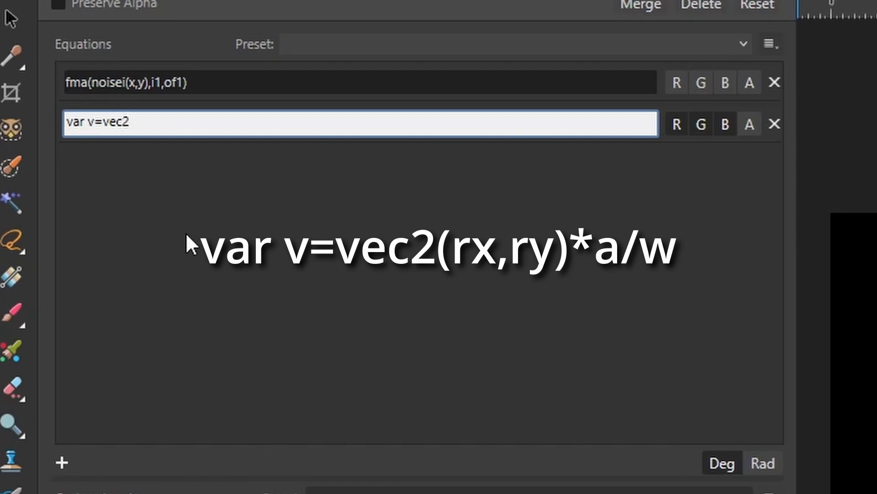
{"action": "type", "text": "(rx,ry)*a/w"}
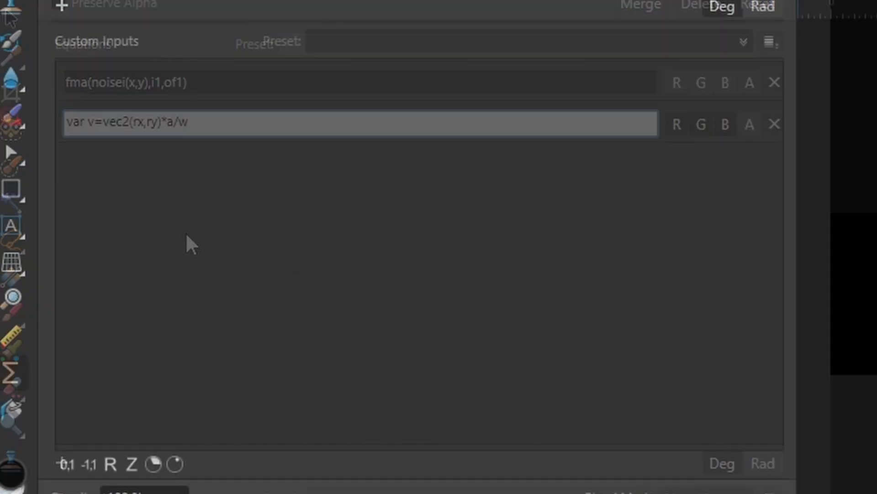
Step: Add a real-number custom input a labelled Scale with value 10
{"action": "left_click", "coordinate": [110, 464]}
{"action": "left_click", "coordinate": [224, 81]}
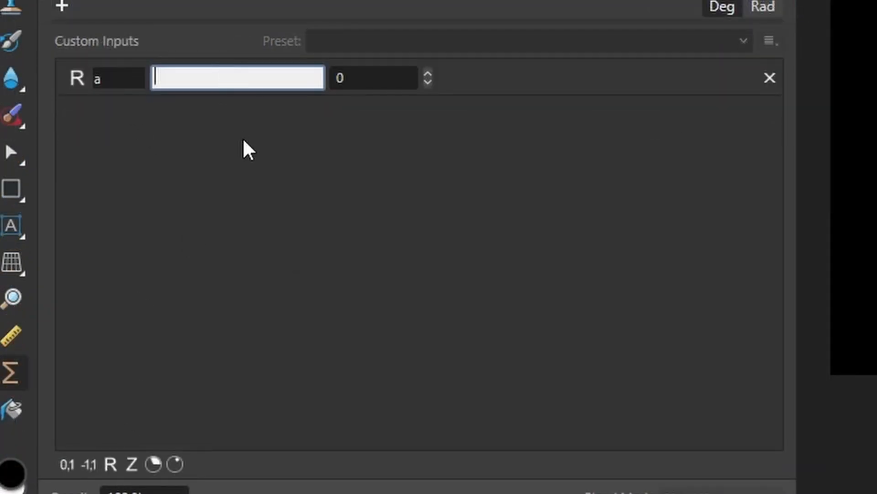
{"action": "type", "text": "Scaling"}
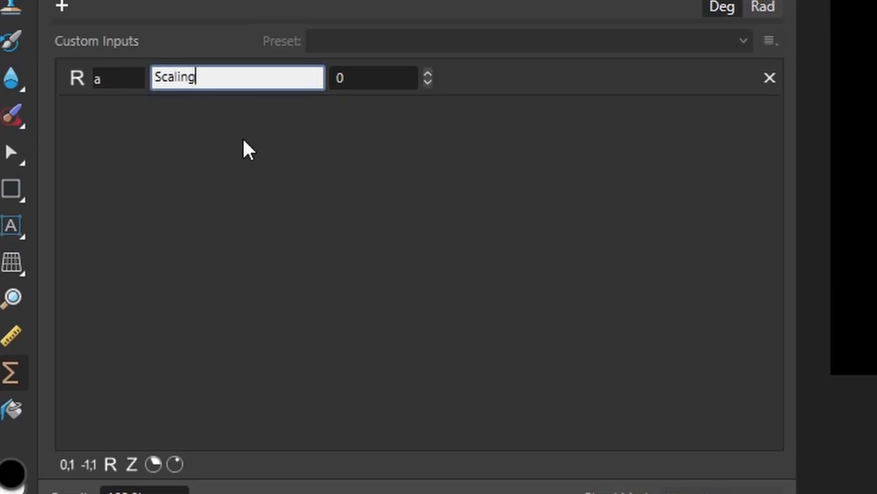
{"action": "key", "text": "BackSpace"}
{"action": "key", "text": "BackSpace"}
{"action": "key", "text": "BackSpace"}
{"action": "type", "text": "e"}
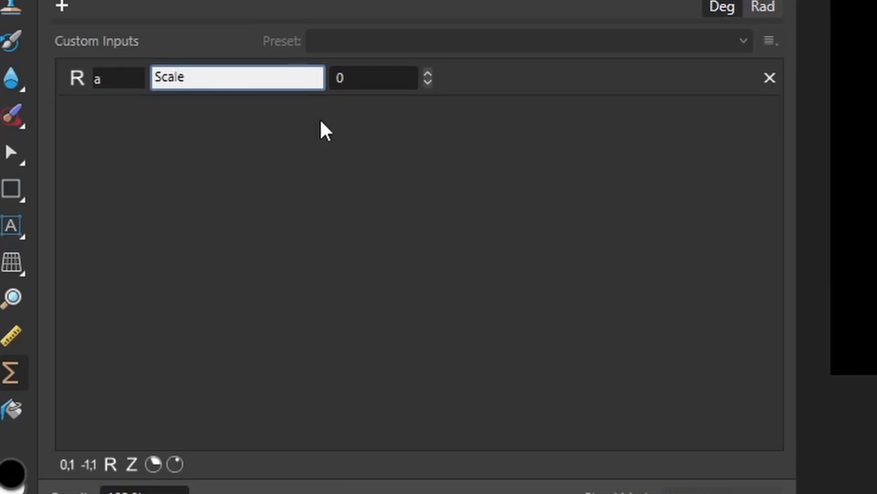
{"action": "key", "text": "Return"}
{"action": "left_click", "coordinate": [385, 80]}
{"action": "type", "text": "10"}
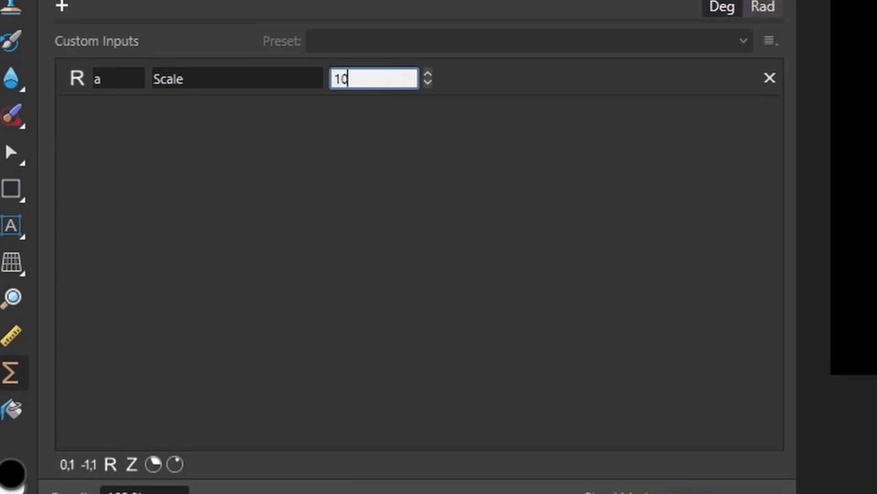
{"action": "key", "text": "Return"}
Step: Append perlincubic(v,10,s) to the second equation after the vector definition
{"action": "left_click", "coordinate": [96, 112]}
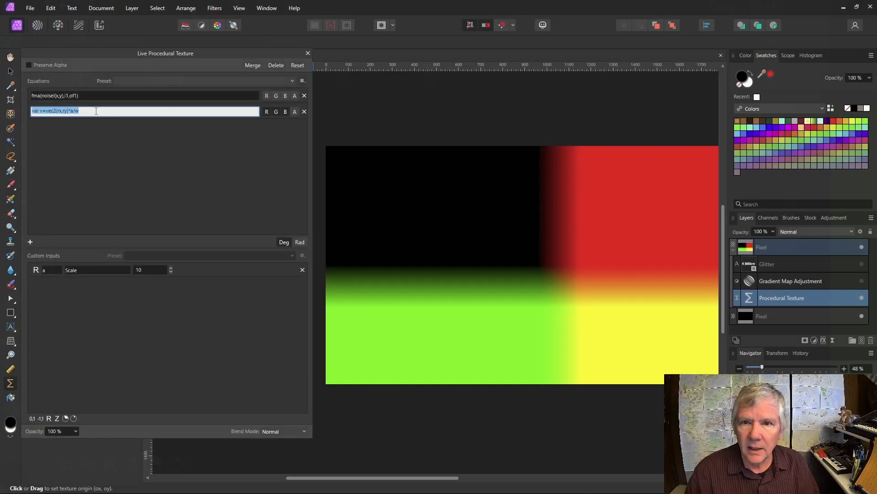
{"action": "left_click", "coordinate": [96, 112]}
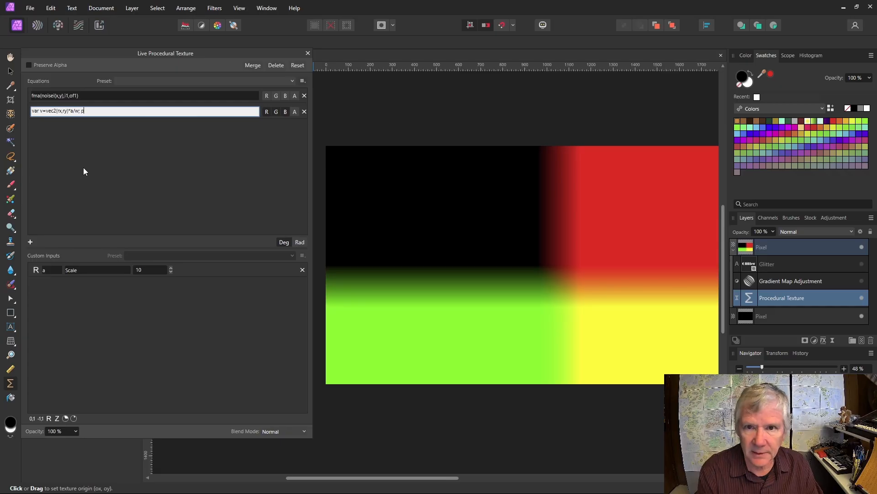
{"action": "type", "text": "erlin"}
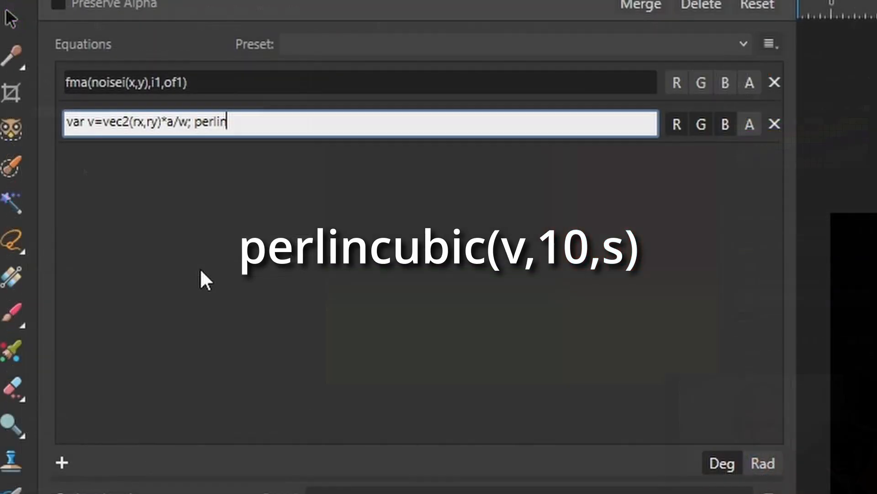
{"action": "type", "text": "cubic(v"}
{"action": "type", "text": ","}
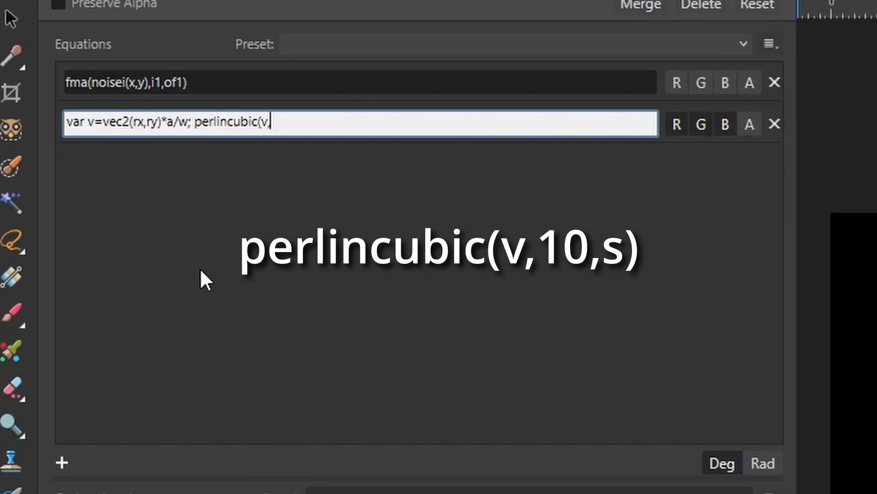
{"action": "type", "text": "10,s)"}
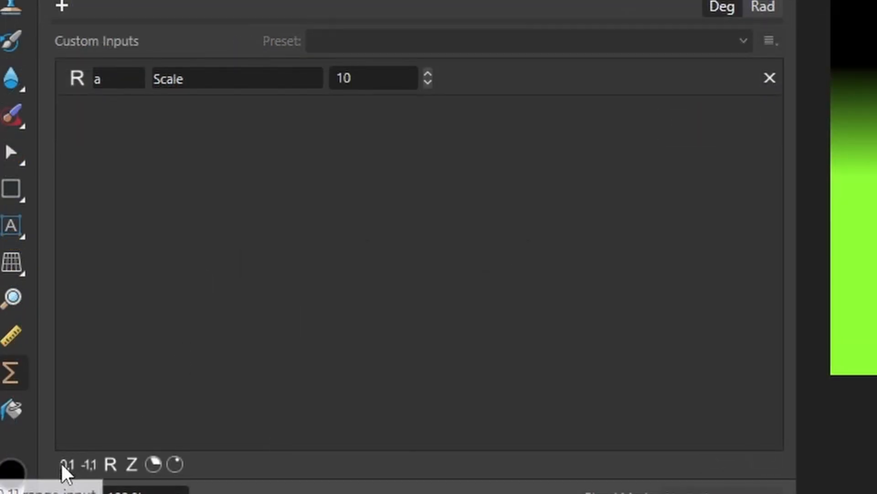
Step: Add a 0–1 input s described as Smooth and lower it to soften the noise
{"action": "left_click", "coordinate": [66, 465]}
{"action": "double_click", "coordinate": [115, 125]}
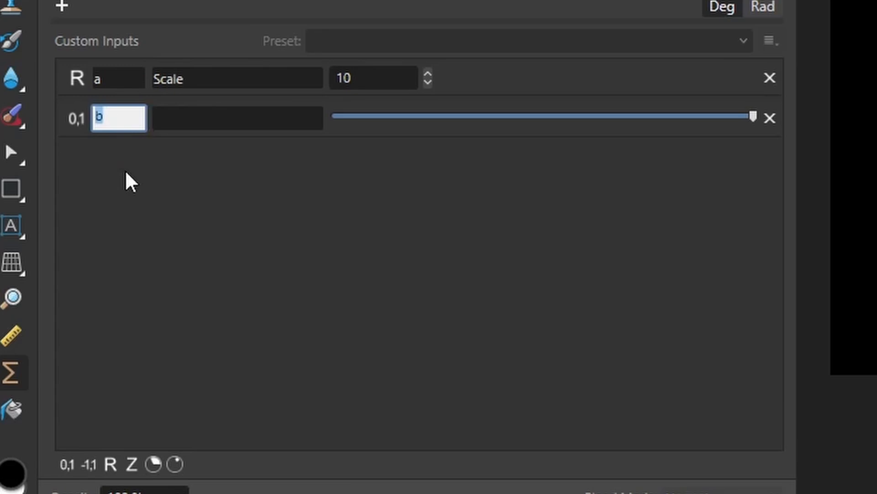
{"action": "type", "text": "s"}
{"action": "left_click", "coordinate": [172, 117]}
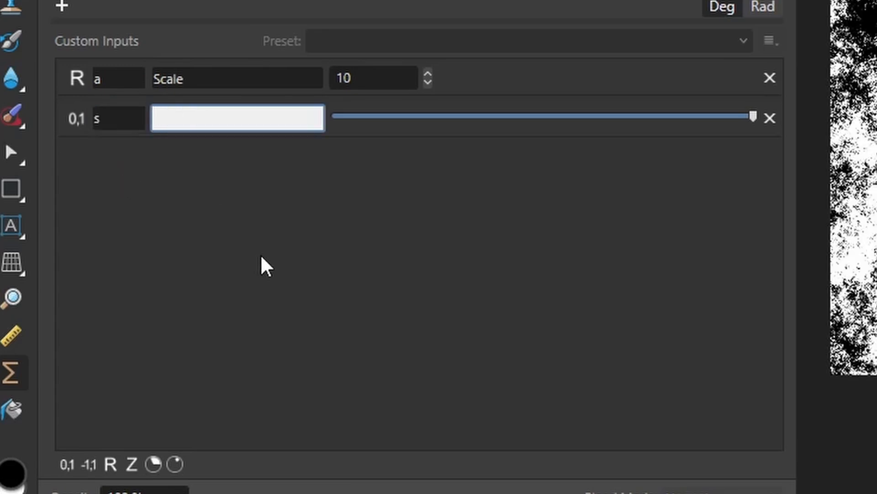
{"action": "type", "text": "Smooth"}
{"action": "key", "text": "Return"}
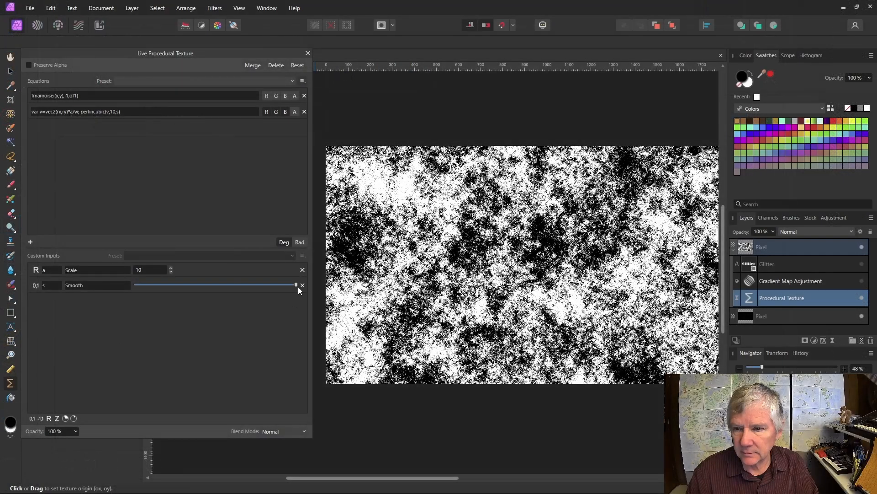
{"action": "left_click_drag", "start_coordinate": [297, 285], "coordinate": [217, 285]}
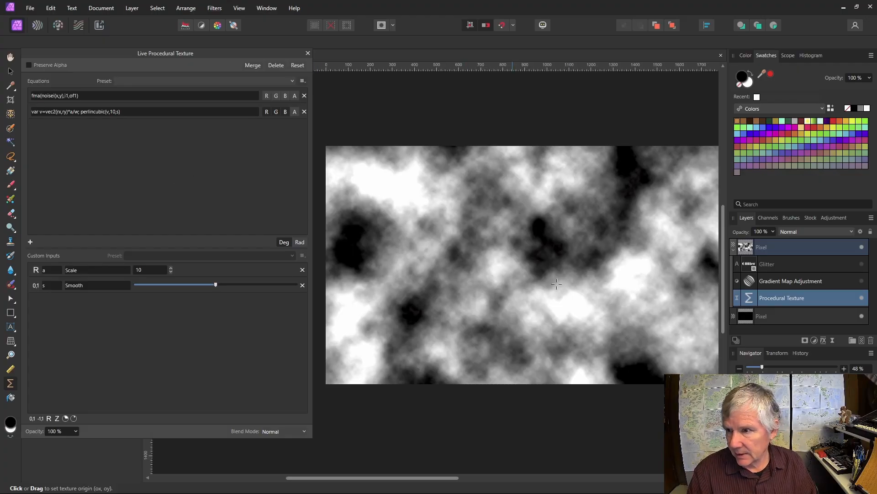
Step: Set Scale to 200 for fine, dense black-and-white speckled noise
{"action": "left_click", "coordinate": [144, 271]}
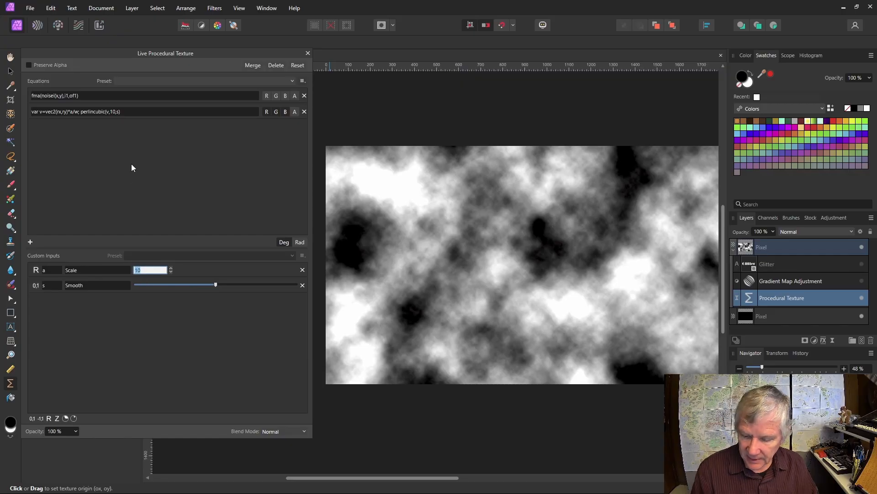
{"action": "type", "text": "200"}
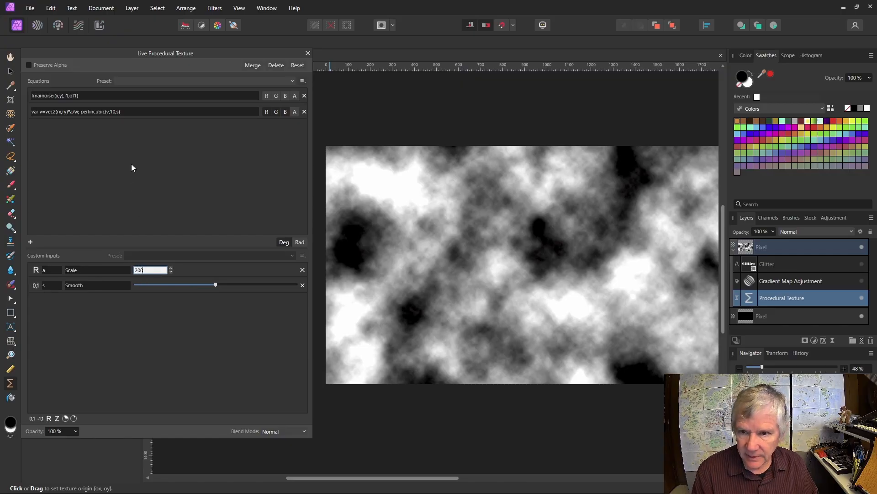
{"action": "key", "text": "Return"}
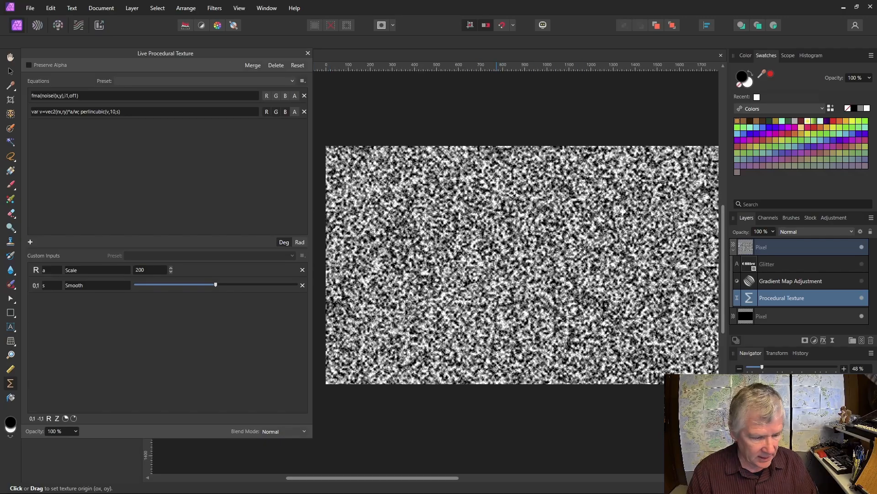
{"action": "scroll", "coordinate": [497, 259], "scroll_direction": "up", "scroll_amount": 6}
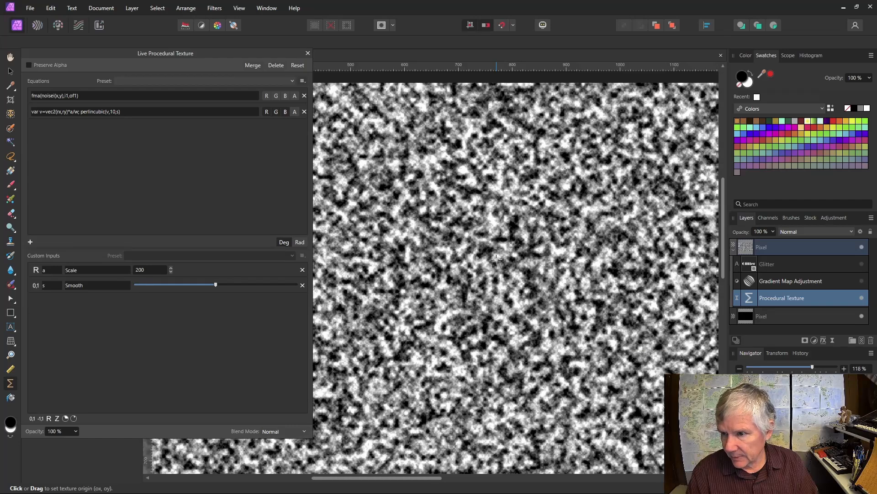
{"action": "scroll", "coordinate": [496, 259], "scroll_direction": "down", "scroll_amount": 6}
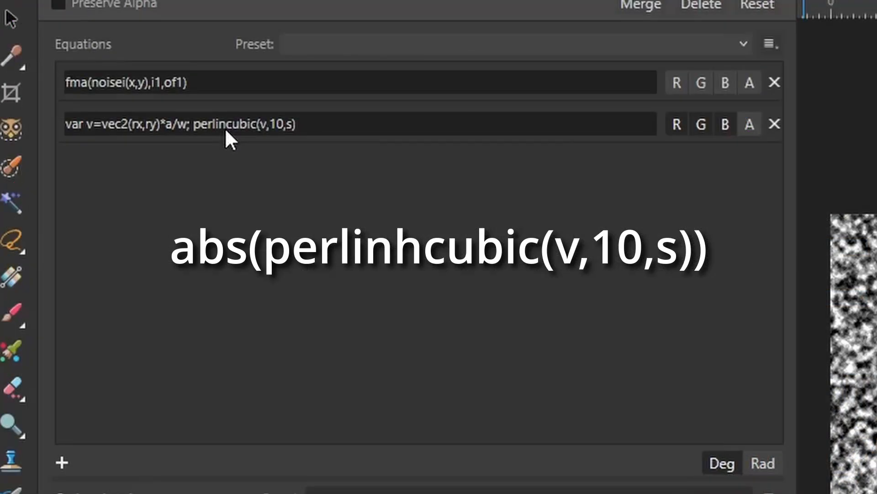
Step: Change the noise to abs(perlinhcubic(v,10,s)) and tweak Smooth for a veined texture
{"action": "left_click", "coordinate": [225, 125]}
{"action": "left_click", "coordinate": [226, 122]}
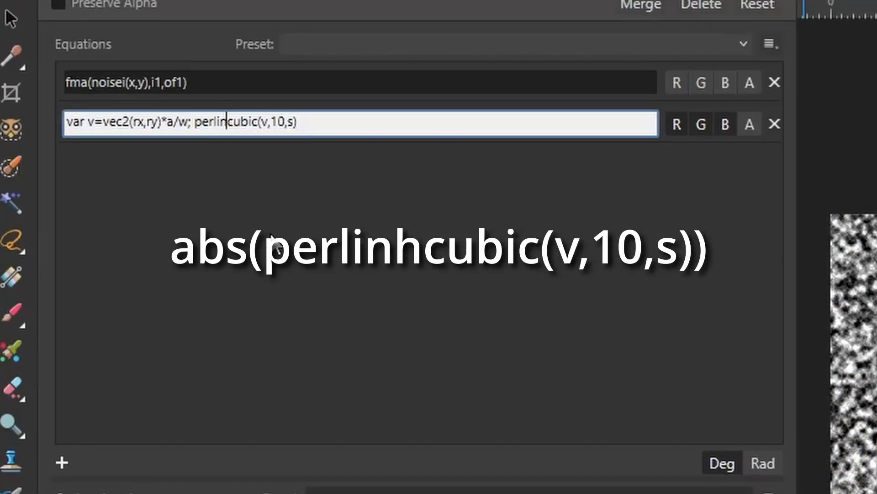
{"action": "type", "text": "h"}
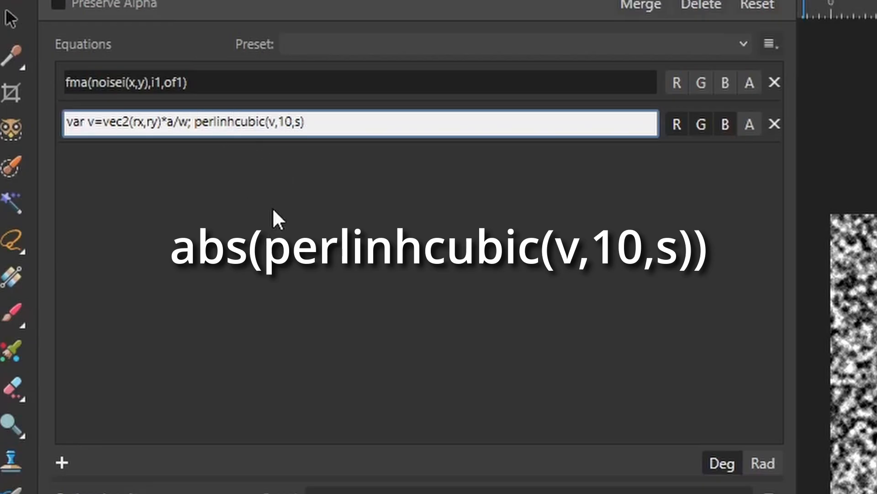
{"action": "key", "text": "ctrl+Left"}
{"action": "type", "text": "ab"}
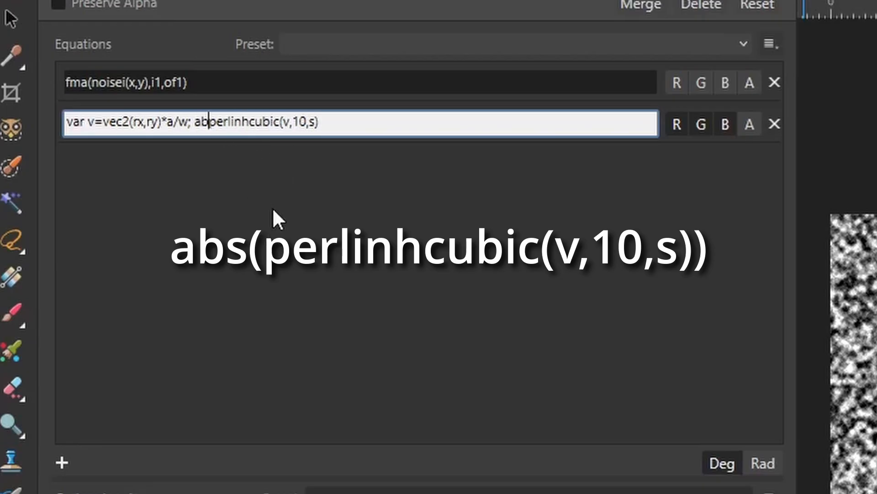
{"action": "type", "text": "s("}
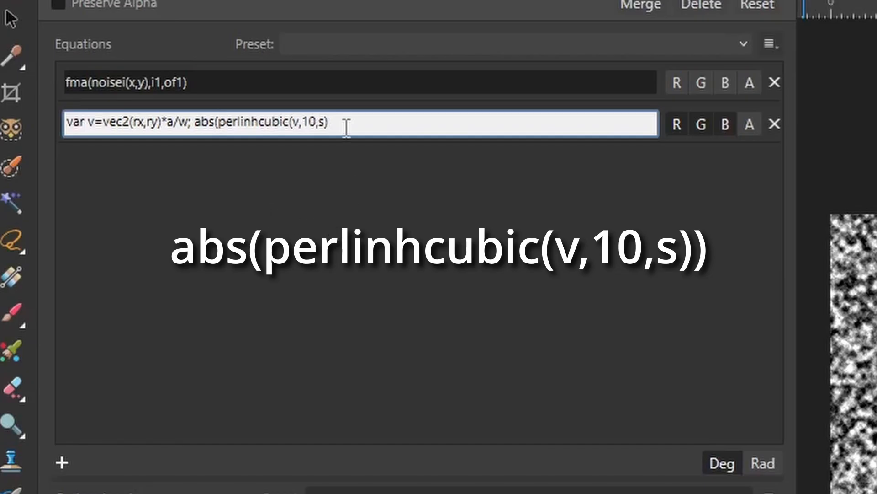
{"action": "type", "text": ")"}
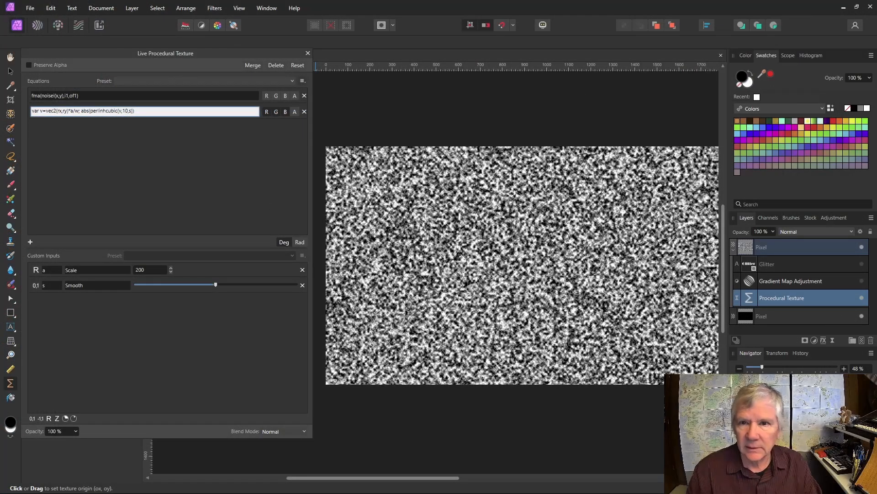
{"action": "left_click", "coordinate": [158, 157]}
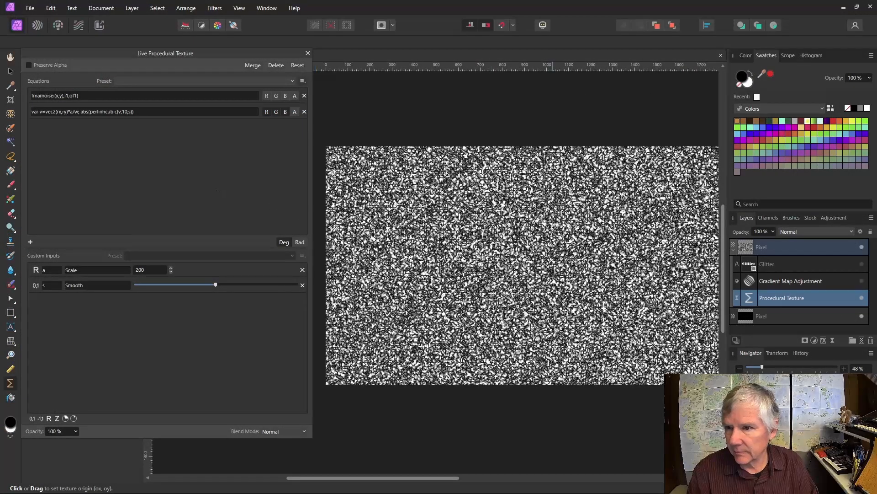
{"action": "scroll", "coordinate": [527, 228], "scroll_direction": "up", "scroll_amount": 8}
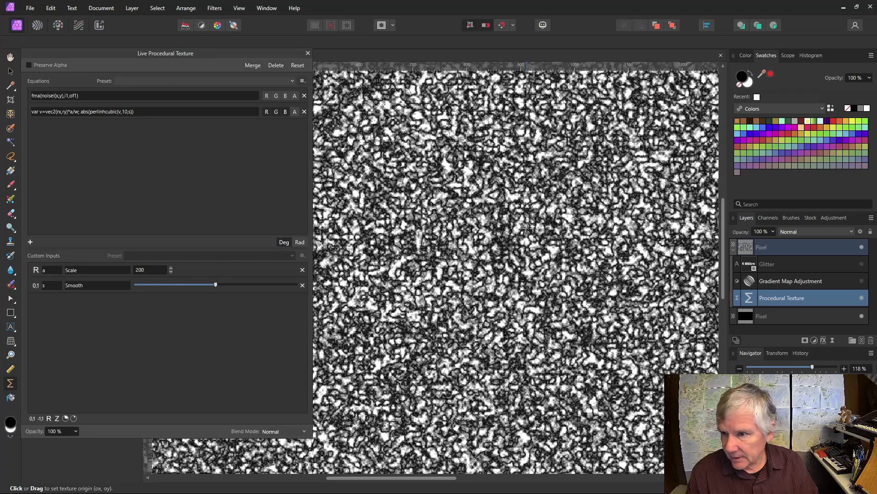
{"action": "scroll", "coordinate": [527, 227], "scroll_direction": "down", "scroll_amount": 1}
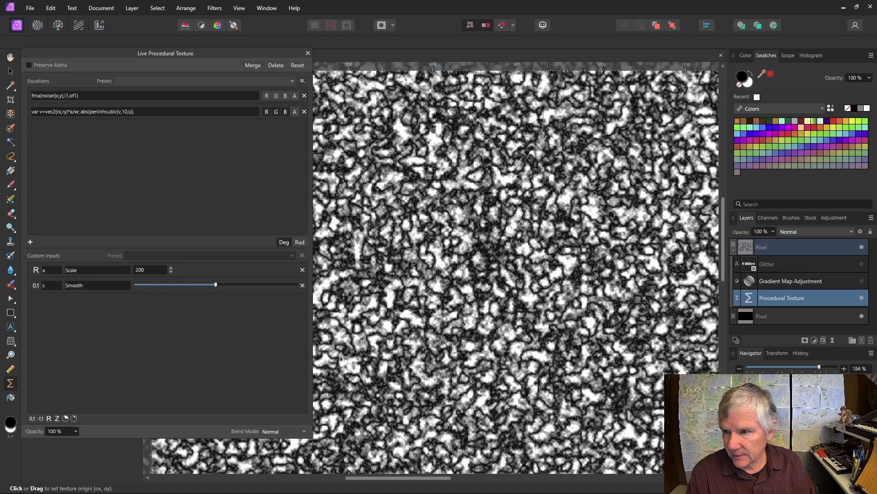
{"action": "mouse_move", "coordinate": [216, 286]}
{"action": "left_mouse_down"}
{"action": "mouse_move", "coordinate": [266, 291]}
{"action": "mouse_move", "coordinate": [192, 284]}
{"action": "mouse_move", "coordinate": [209, 284]}
{"action": "left_mouse_up"}
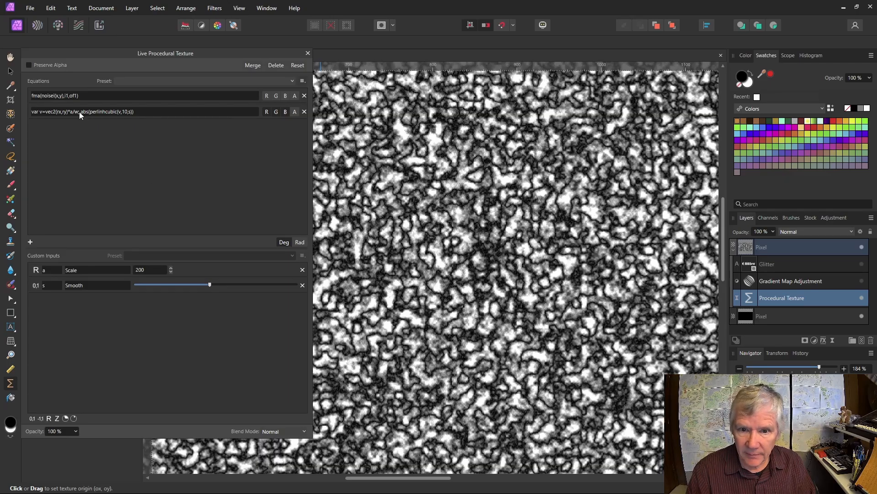
Step: Add input i1 (0 to 1) described Fader and of1 (-1 to 1) described Offset
{"action": "left_click", "coordinate": [32, 416]}
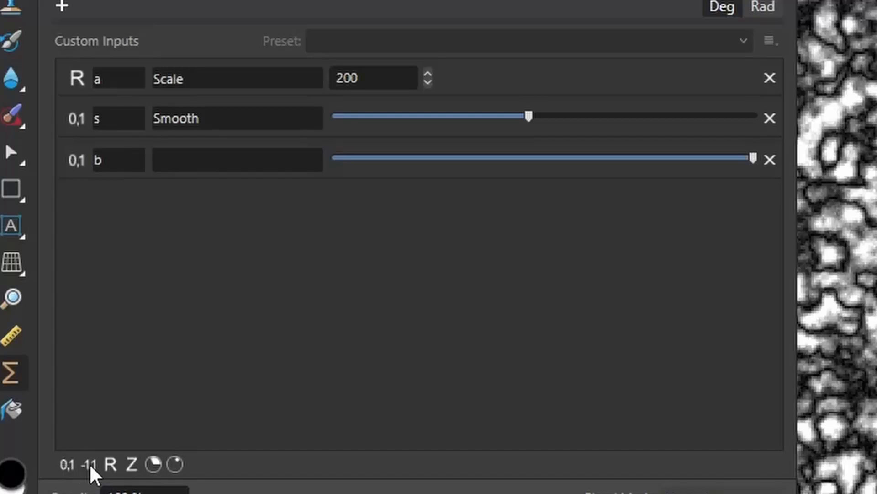
{"action": "left_click", "coordinate": [89, 465]}
{"action": "double_click", "coordinate": [107, 166]}
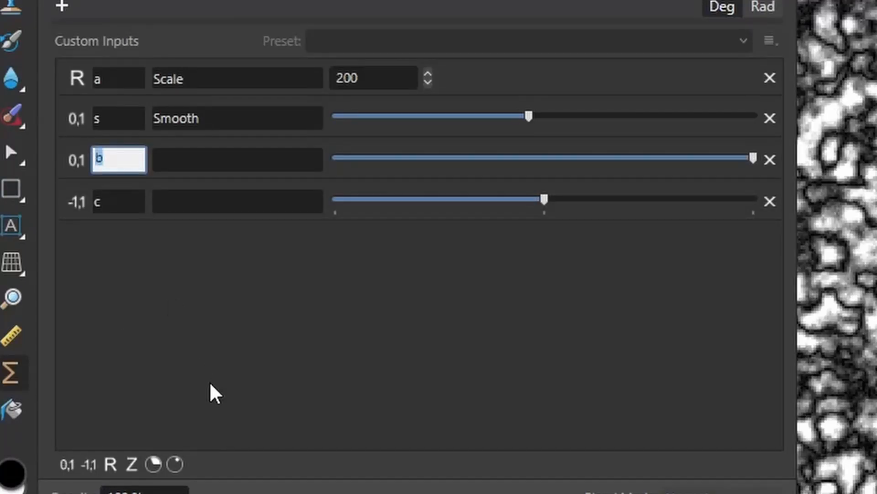
{"action": "type", "text": "i1"}
{"action": "double_click", "coordinate": [139, 201]}
{"action": "type", "text": "of1"}
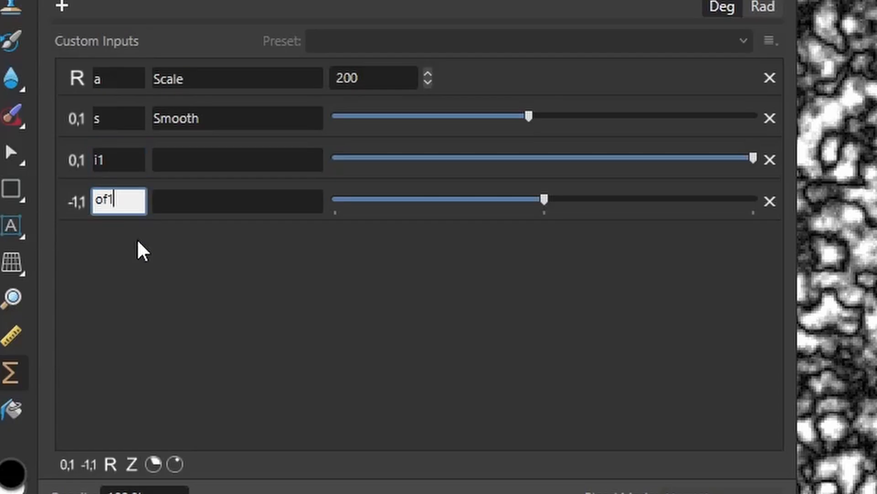
{"action": "left_click", "coordinate": [201, 167]}
{"action": "type", "text": "Fader"}
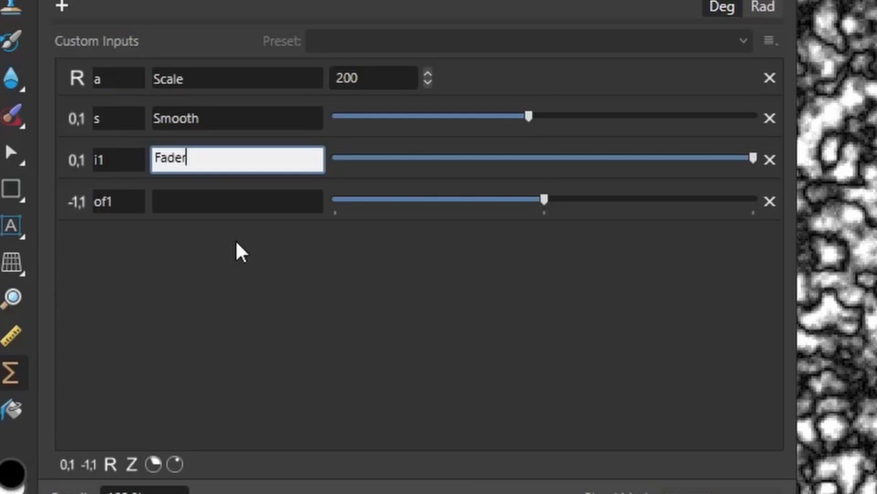
{"action": "left_click", "coordinate": [216, 207]}
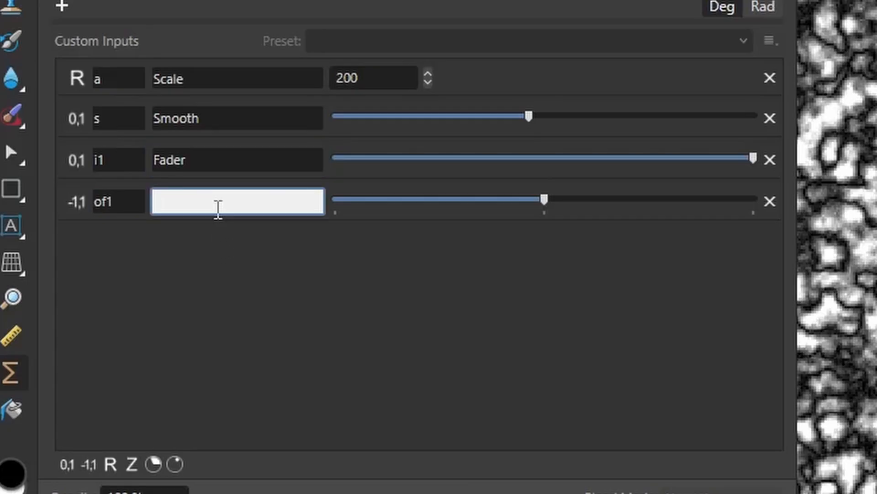
{"action": "type", "text": "Offset"}
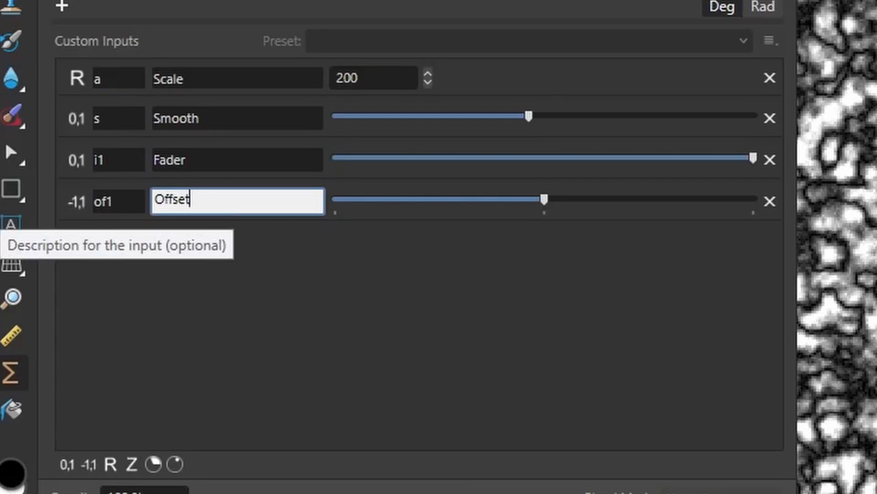
{"action": "left_click", "coordinate": [456, 380]}
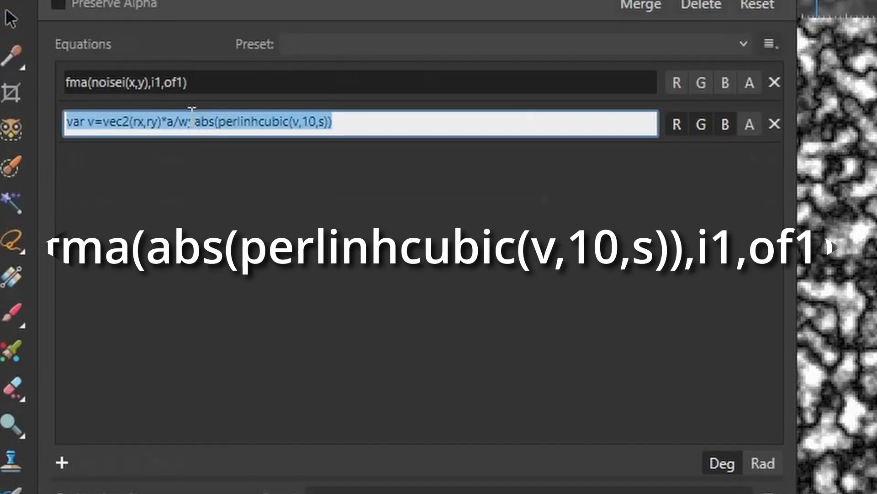
Step: Wrap the second equation as fma(abs(perlinhcubic(v,10,s)),i1,of1)
{"action": "left_click", "coordinate": [201, 122]}
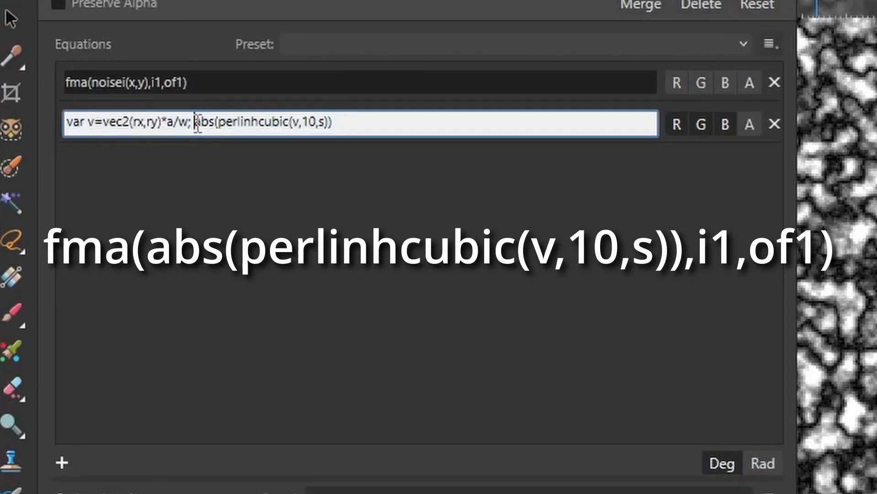
{"action": "type", "text": "f"}
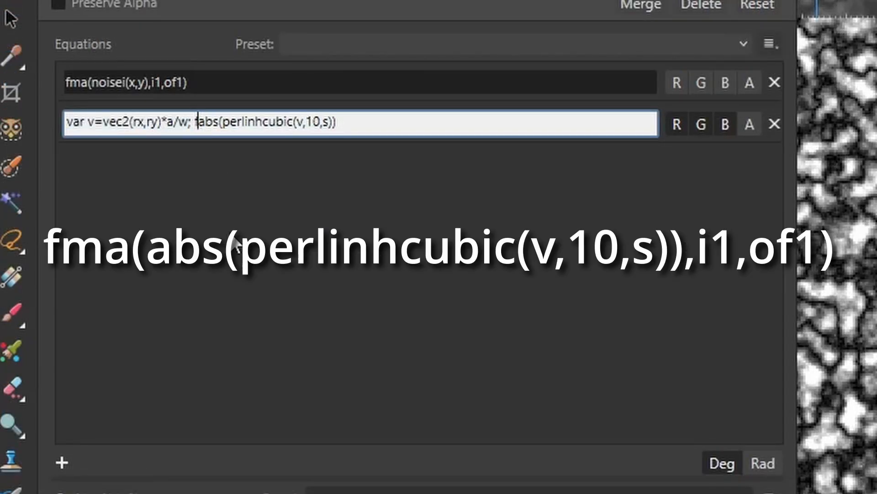
{"action": "type", "text": "ma("}
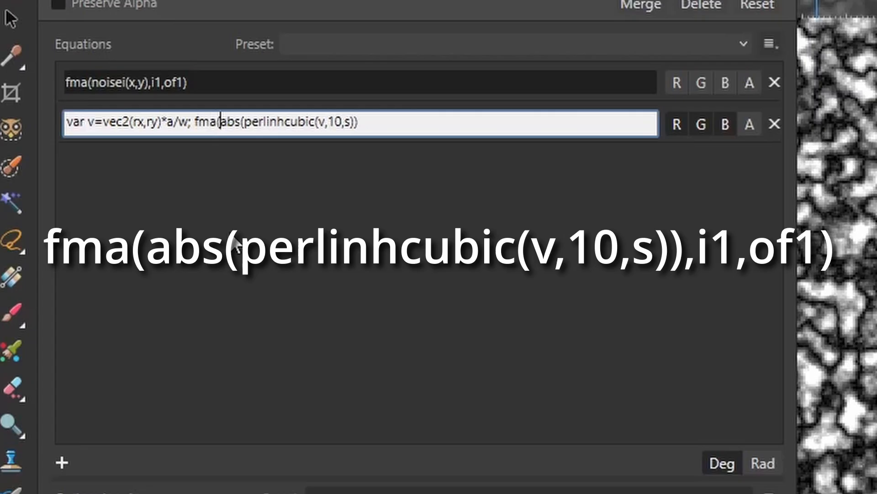
{"action": "left_click", "coordinate": [392, 124]}
{"action": "type", "text": ",i1,of1)"}
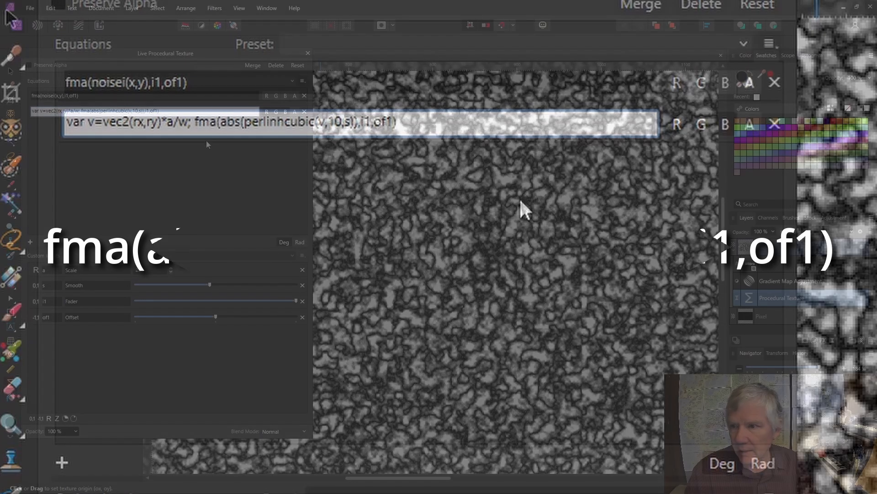
{"action": "left_click", "coordinate": [386, 265]}
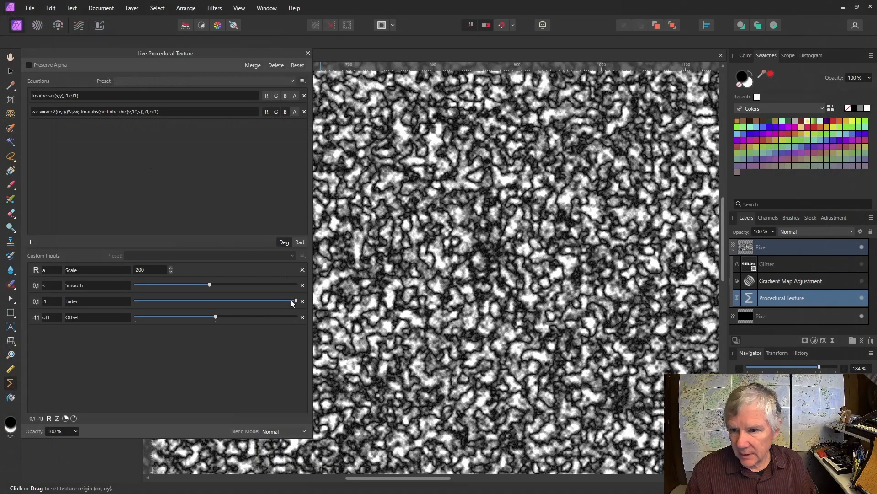
Step: Lower Fader to about half, dimming the texture to grey
{"action": "left_click_drag", "start_coordinate": [296, 301], "coordinate": [227, 319]}
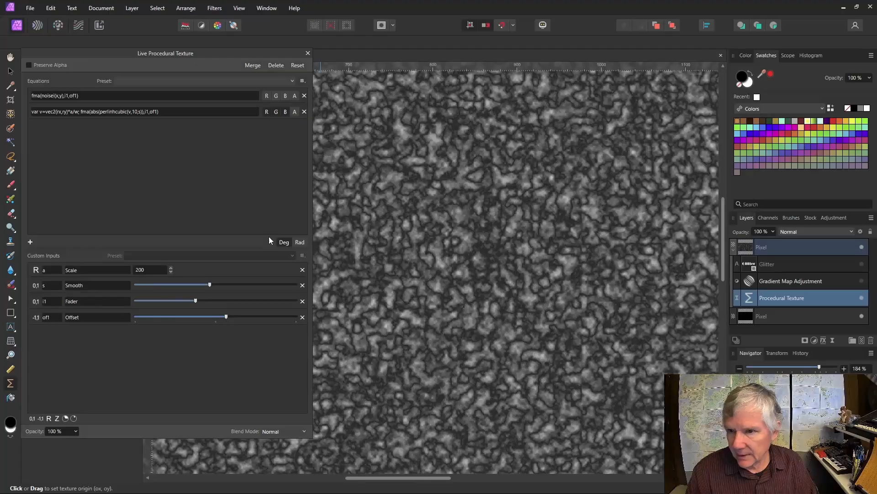
{"action": "scroll", "coordinate": [480, 205], "scroll_direction": "down", "scroll_amount": 2, "text": "ctrl"}
{"action": "scroll", "coordinate": [493, 210], "scroll_direction": "down", "scroll_amount": 5, "text": "ctrl"}
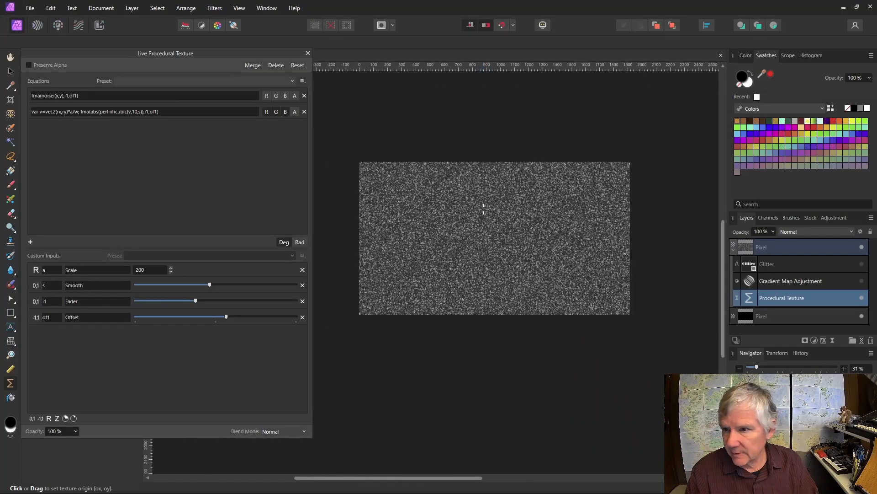
{"action": "scroll", "coordinate": [496, 212], "scroll_direction": "up", "scroll_amount": 1, "text": "ctrl"}
{"action": "scroll", "coordinate": [496, 211], "scroll_direction": "down", "scroll_amount": 1, "text": "ctrl"}
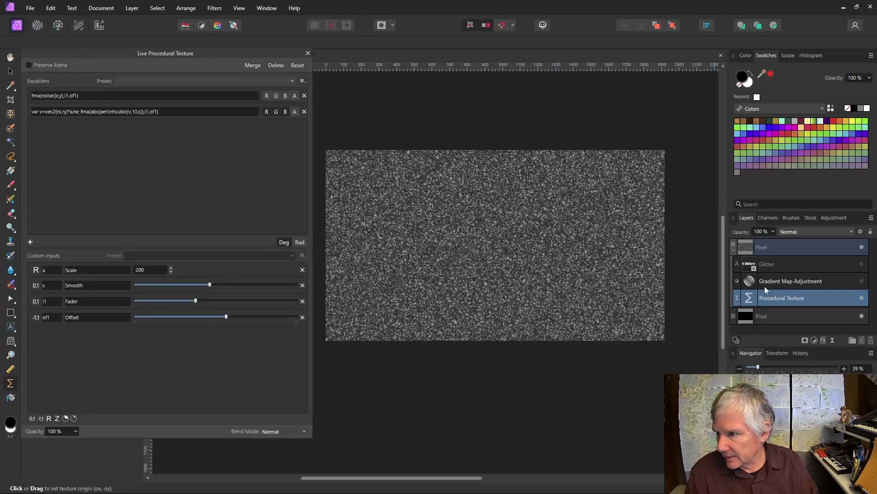
Step: Show the Glitter and Gradient Map layers again and set Scale to 400
{"action": "left_click", "coordinate": [862, 265]}
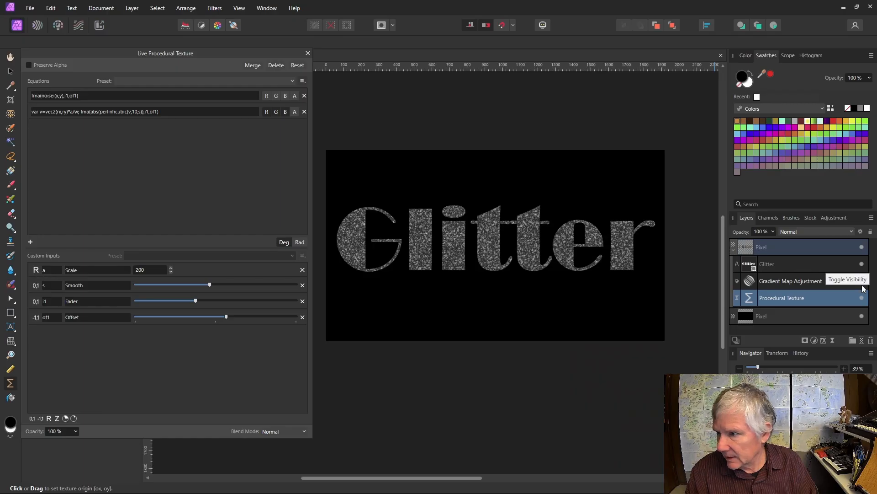
{"action": "left_click", "coordinate": [863, 281]}
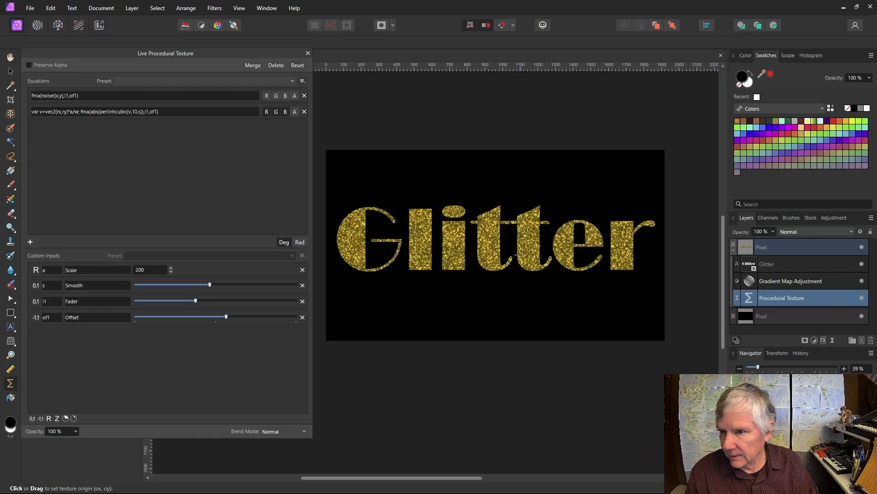
{"action": "scroll", "coordinate": [518, 236], "scroll_direction": "up", "scroll_amount": 3, "text": "ctrl"}
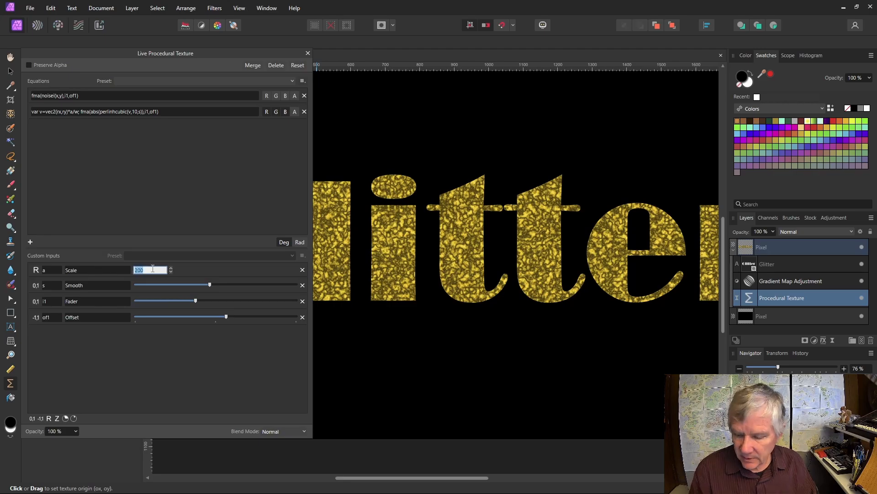
{"action": "type", "text": "3"}
{"action": "key", "text": "Return"}
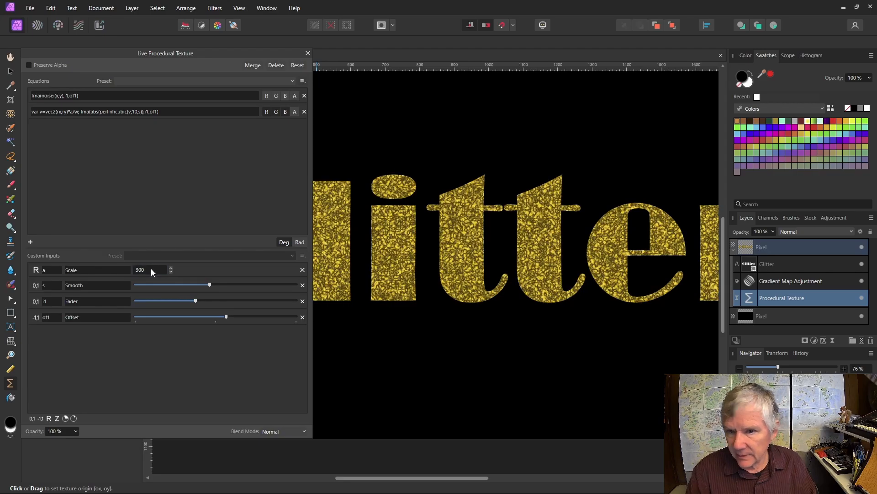
{"action": "type", "text": "400"}
{"action": "key", "text": "Return"}
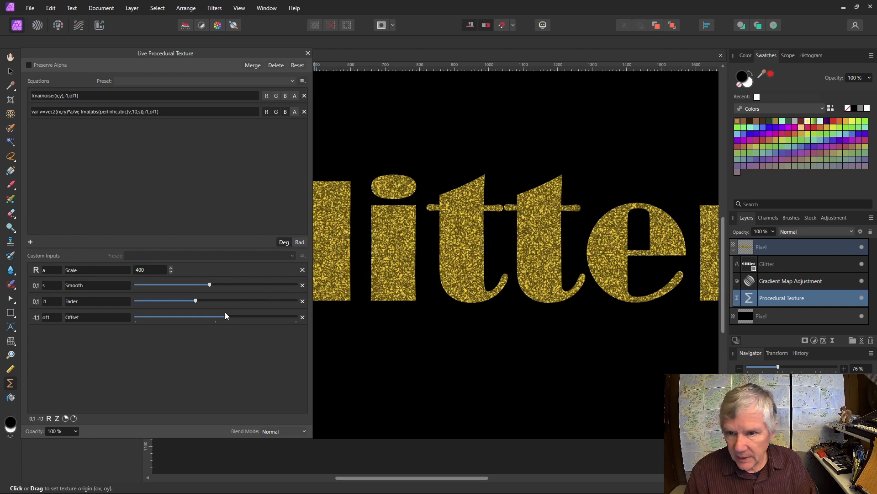
Step: Raise Fader and Offset for brighter, denser gold glitter
{"action": "mouse_move", "coordinate": [202, 303]}
{"action": "left_mouse_down"}
{"action": "mouse_move", "coordinate": [250, 302]}
{"action": "mouse_move", "coordinate": [222, 318]}
{"action": "mouse_move", "coordinate": [176, 319]}
{"action": "mouse_move", "coordinate": [204, 319]}
{"action": "left_mouse_up"}
{"action": "scroll", "coordinate": [588, 230], "scroll_direction": "down", "scroll_amount": 4}
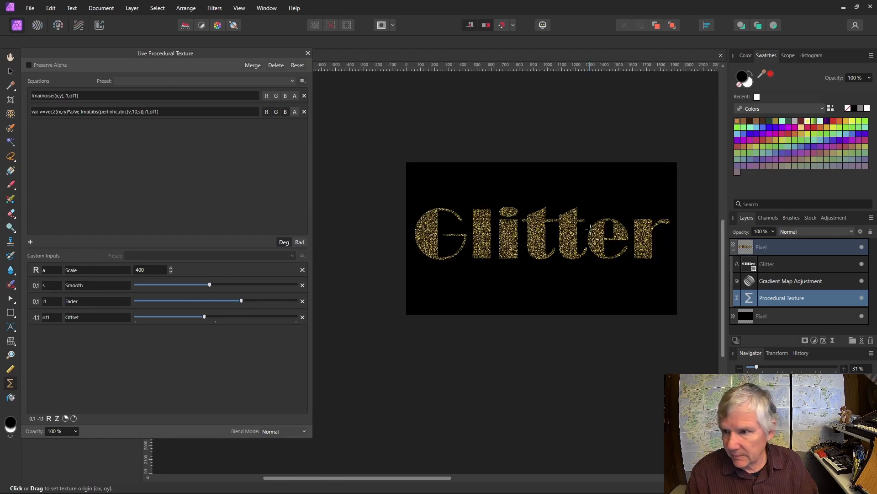
{"action": "scroll", "coordinate": [629, 218], "scroll_direction": "up", "scroll_amount": 1}
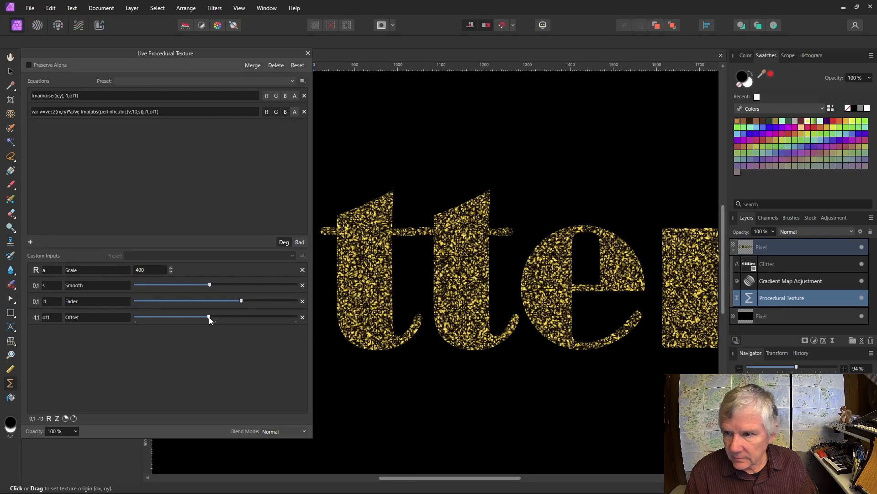
{"action": "left_click_drag", "start_coordinate": [211, 318], "coordinate": [217, 321]}
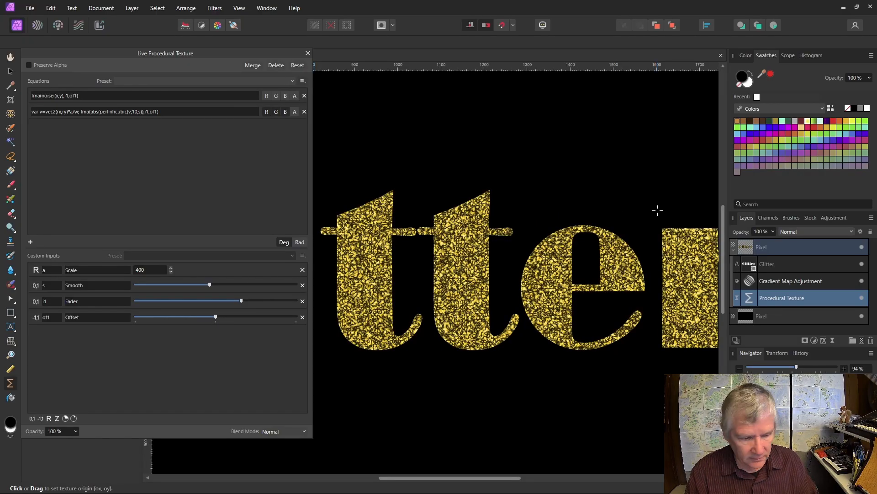
{"action": "scroll", "coordinate": [658, 210], "scroll_direction": "down", "scroll_amount": 3}
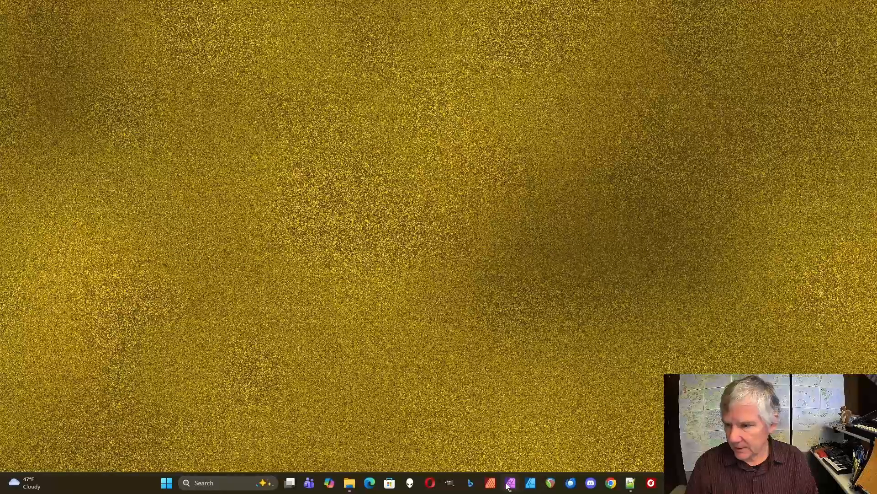
Step: Bring the Affinity Photo window showing the gold Glitter lettering back in front of the desktop
{"action": "left_click", "coordinate": [510, 485]}
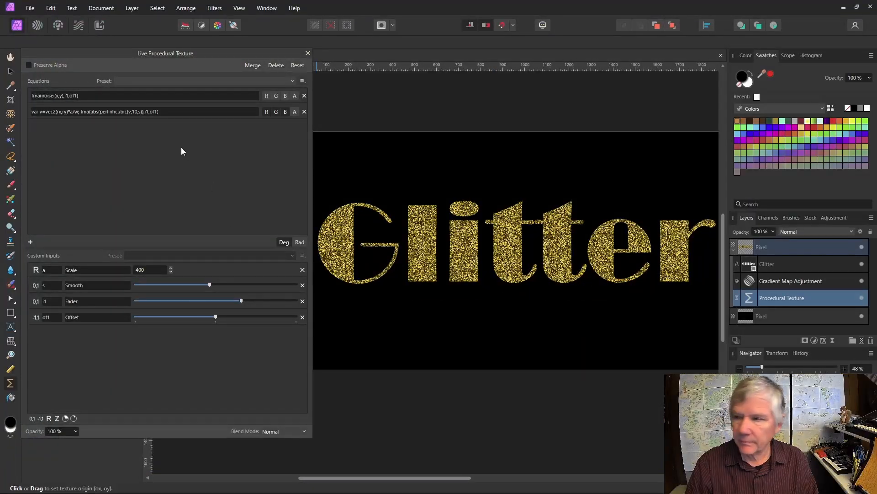
Step: Hide the Gradient Map and Glitter layers and select the Procedural Texture layer
{"action": "left_click", "coordinate": [862, 280]}
{"action": "left_click", "coordinate": [862, 264]}
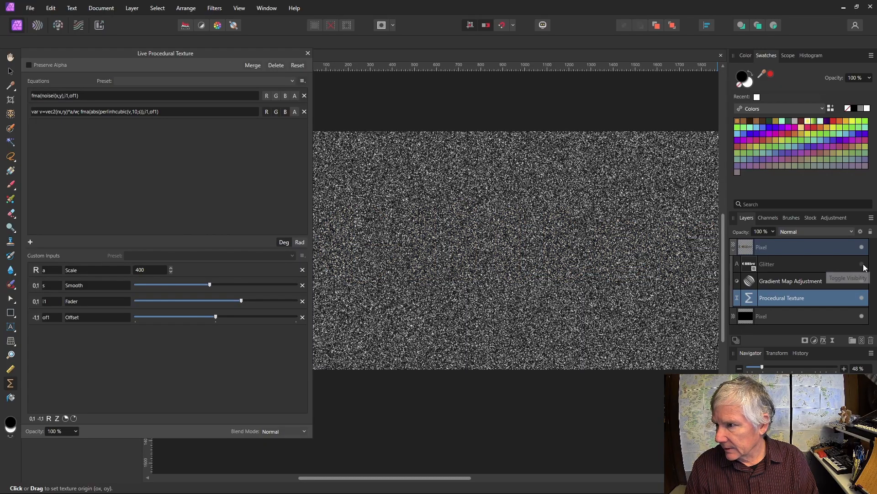
{"action": "left_click", "coordinate": [777, 248]}
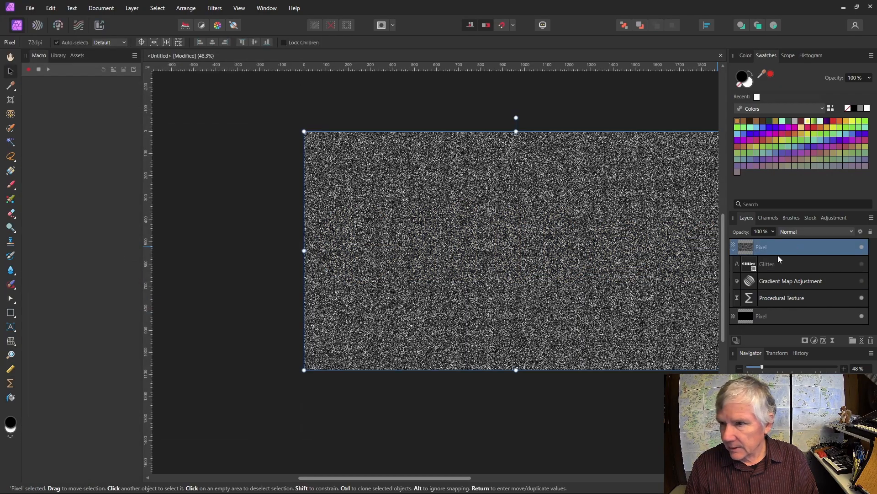
{"action": "left_click", "coordinate": [750, 297]}
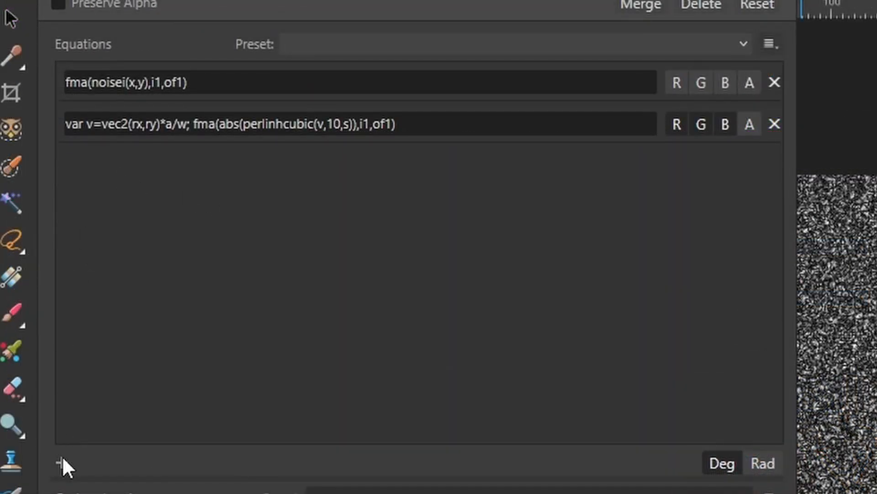
Step: Add a third equation that drives the red, green and blue channels but not alpha
{"action": "left_click", "coordinate": [62, 462]}
{"action": "left_click", "coordinate": [677, 123]}
{"action": "left_click", "coordinate": [701, 124]}
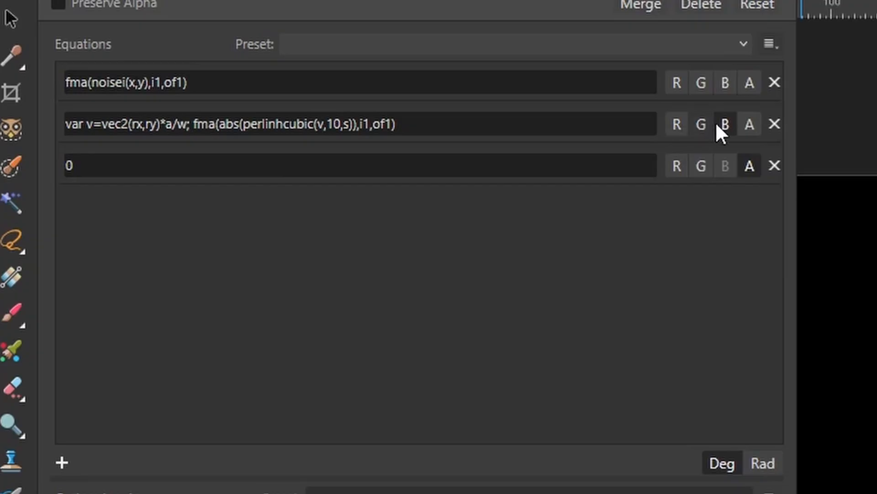
{"action": "left_click", "coordinate": [725, 123]}
{"action": "left_click", "coordinate": [749, 160]}
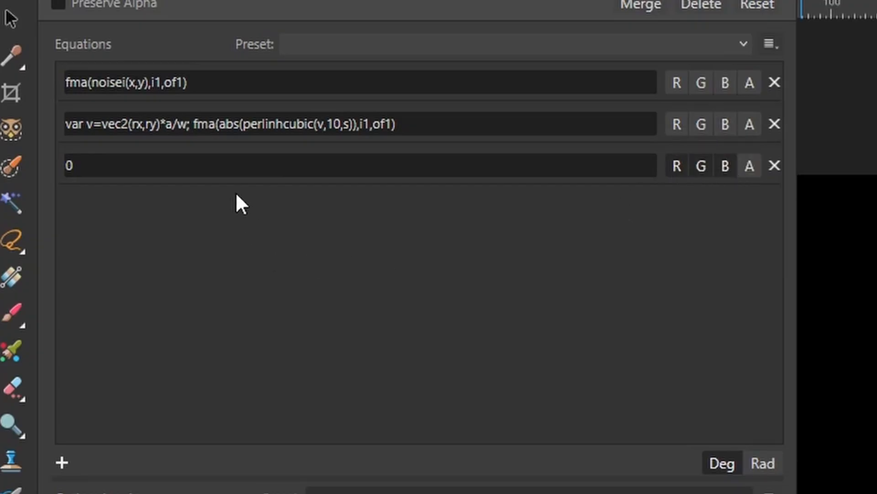
Step: Paste the second equation into the third and edit it to var t1=abs(perlinhcubic(v,10,s))
{"action": "left_click", "coordinate": [206, 124]}
{"action": "key", "text": "ctrl+c"}
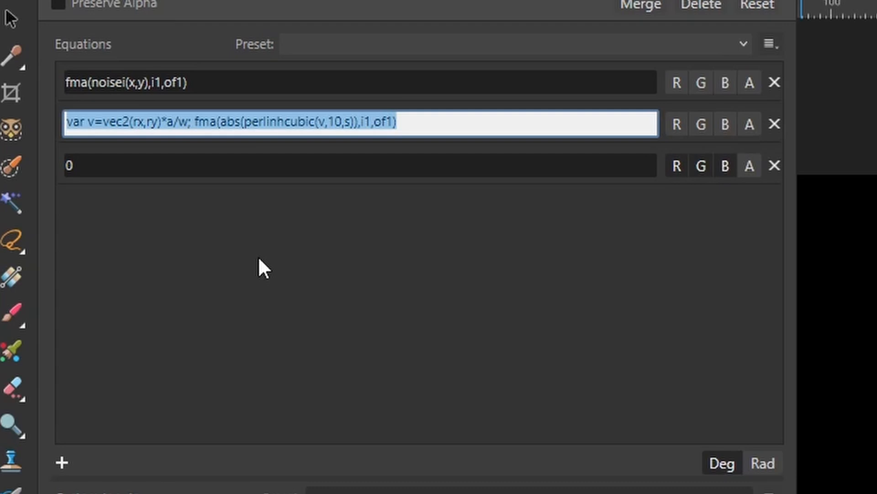
{"action": "left_click", "coordinate": [132, 172]}
{"action": "key", "text": "ctrl+v"}
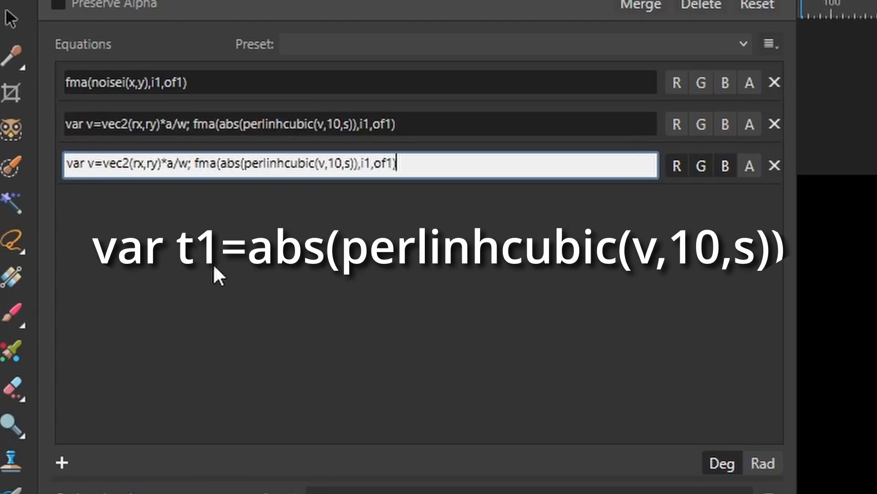
{"action": "left_click", "coordinate": [221, 163]}
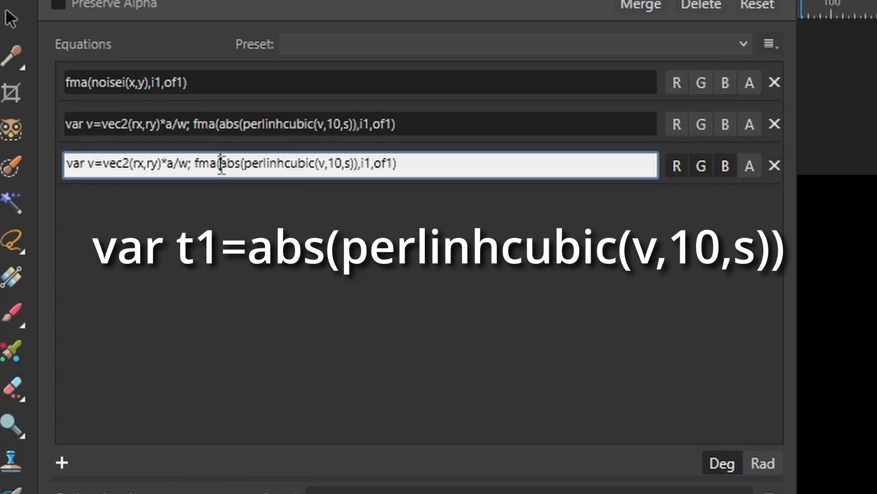
{"action": "key", "text": "BackSpace"}
{"action": "key", "text": "BackSpace"}
{"action": "key", "text": "BackSpace"}
{"action": "key", "text": "BackSpace"}
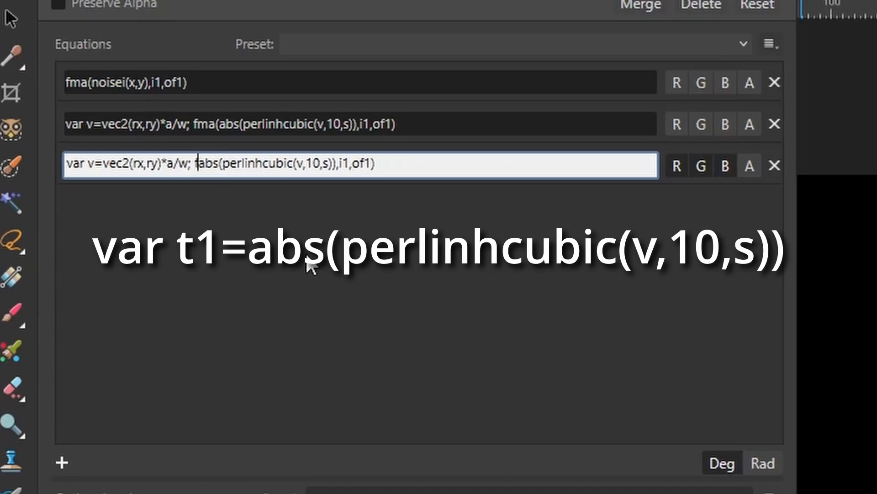
{"action": "left_click", "coordinate": [382, 165]}
{"action": "key", "text": "BackSpace"}
{"action": "key", "text": "BackSpace"}
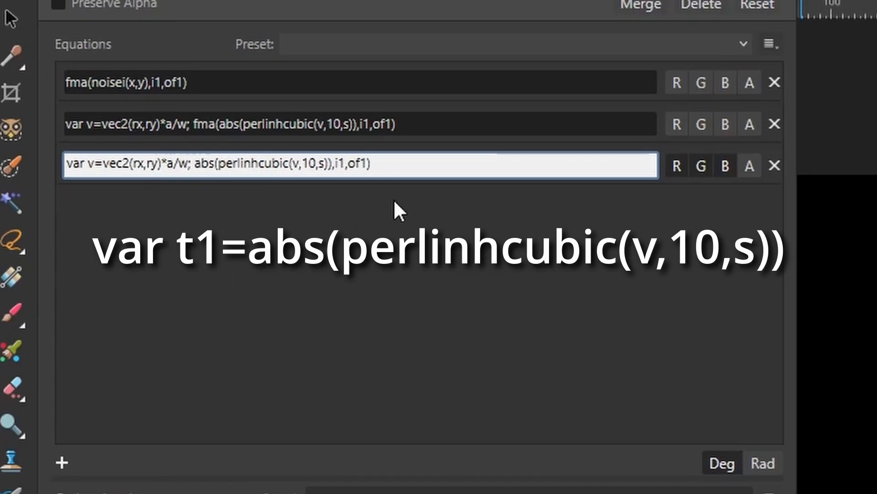
{"action": "key", "text": "BackSpace"}
{"action": "key", "text": "BackSpace"}
{"action": "key", "text": "BackSpace"}
{"action": "key", "text": "BackSpace"}
{"action": "key", "text": "BackSpace"}
{"action": "key", "text": "BackSpace"}
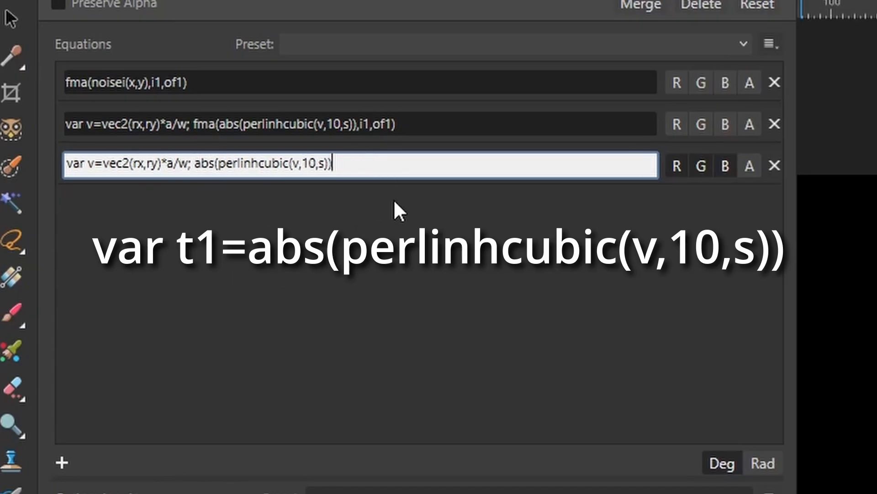
{"action": "left_click", "coordinate": [194, 164]}
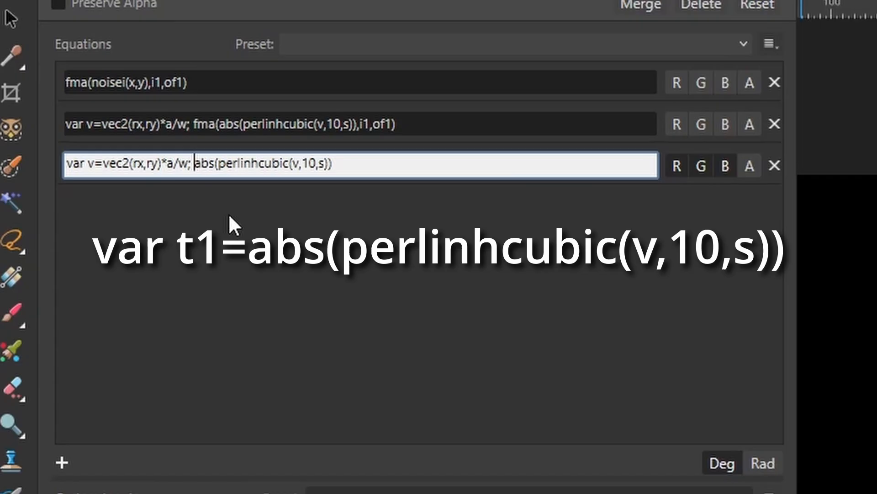
{"action": "type", "text": "var"}
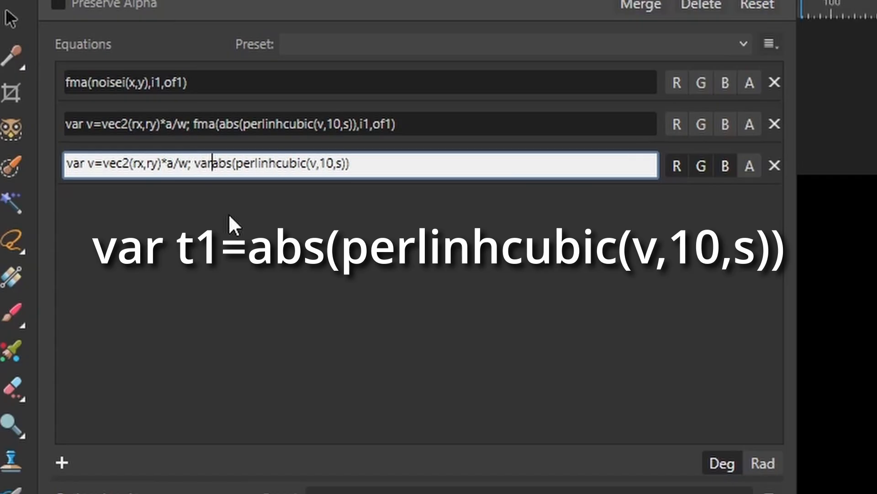
{"action": "type", "text": " t1="}
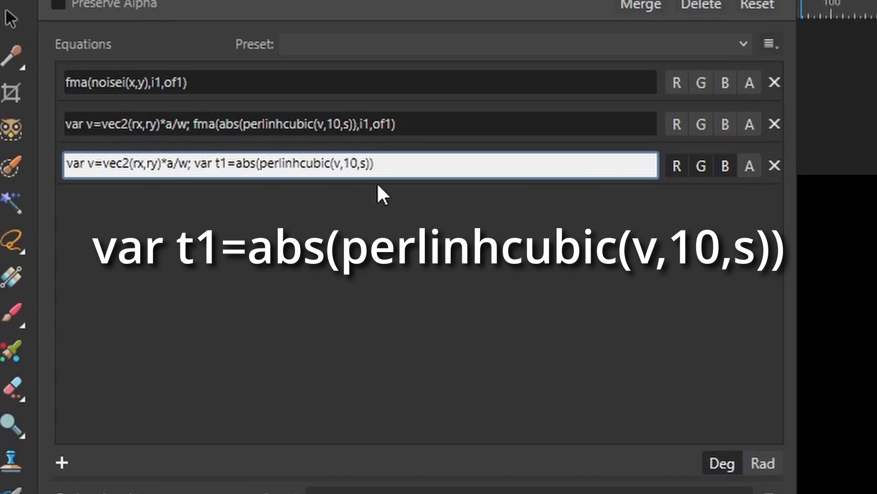
{"action": "left_click", "coordinate": [397, 173]}
{"action": "left_click", "coordinate": [372, 259]}
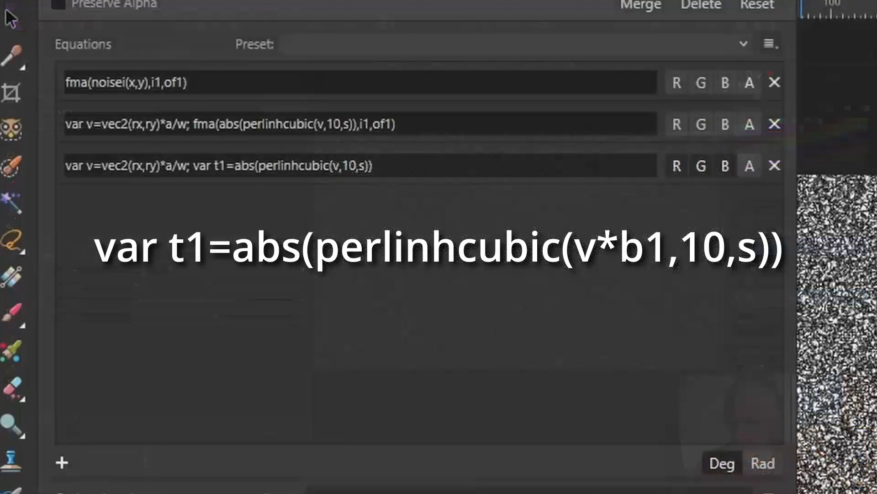
Step: Scale the noise coordinate by changing v to v*b1 in the third equation
{"action": "left_click", "coordinate": [338, 168]}
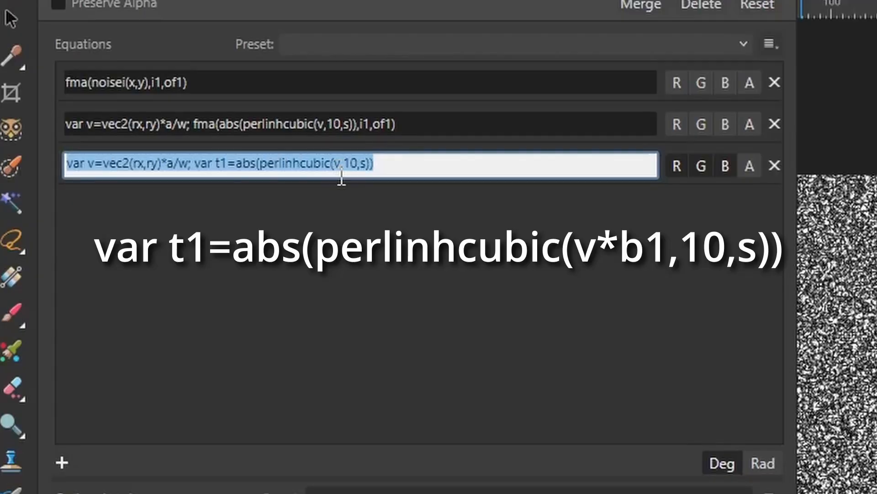
{"action": "left_click", "coordinate": [340, 165]}
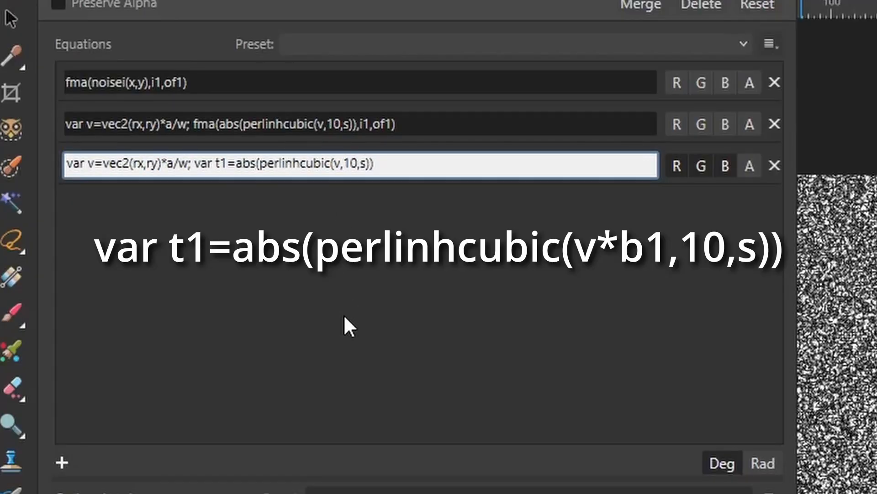
{"action": "type", "text": "*"}
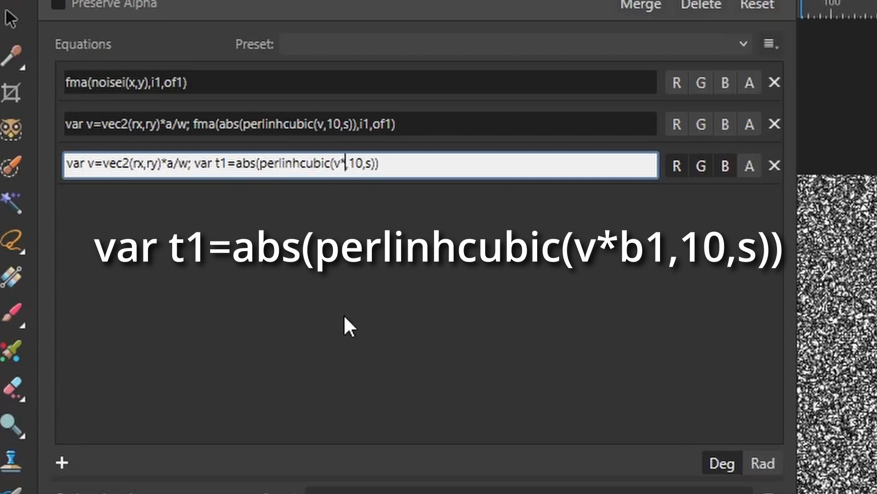
{"action": "type", "text": "b1"}
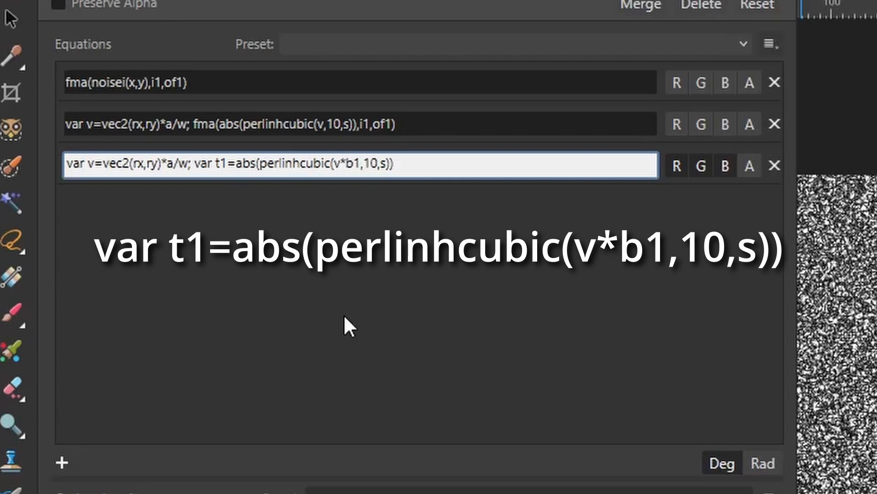
{"action": "key", "text": "Return"}
Step: Add a custom input b1 with value 10 and set Scale to 10
{"action": "left_click", "coordinate": [113, 467]}
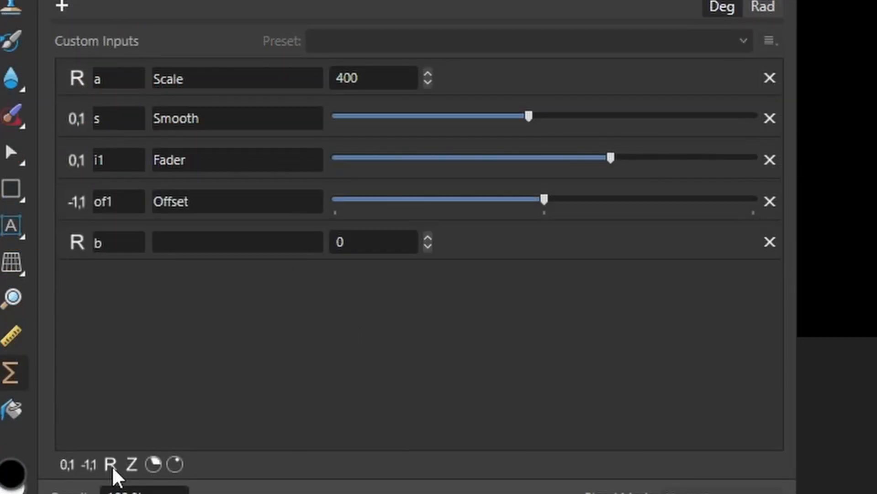
{"action": "double_click", "coordinate": [130, 243]}
{"action": "type", "text": "b1"}
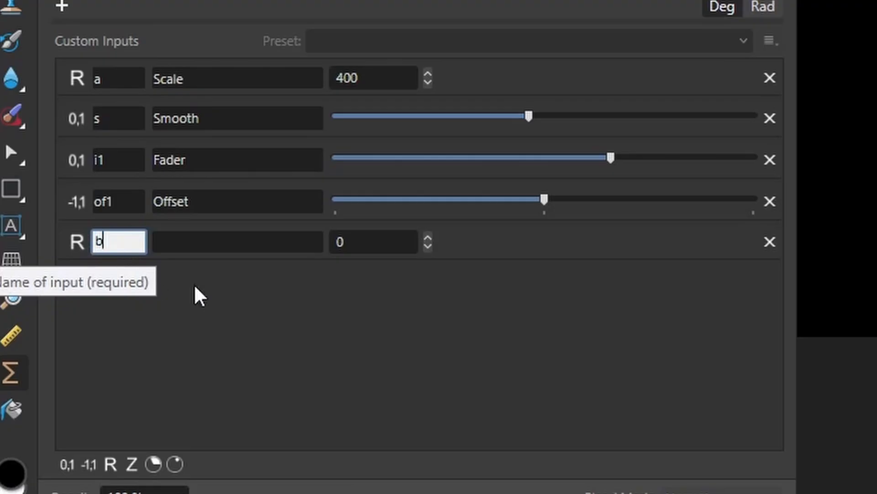
{"action": "key", "text": "Return"}
{"action": "left_click", "coordinate": [382, 245]}
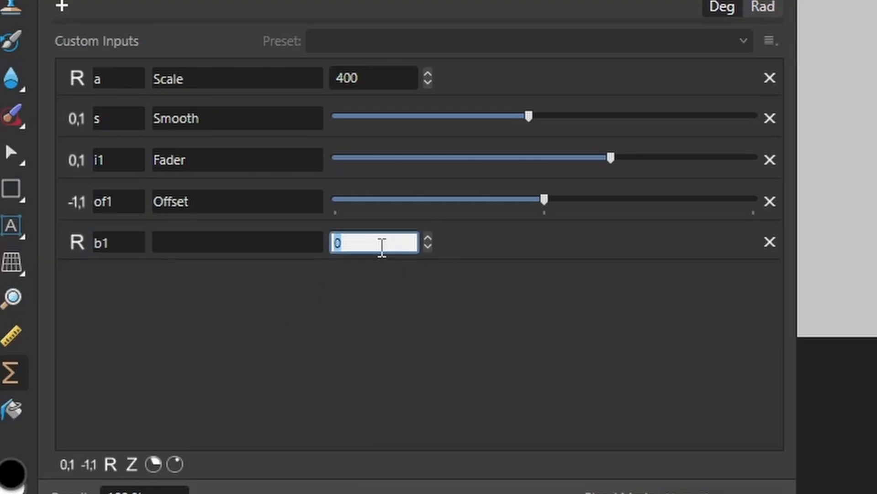
{"action": "type", "text": "10"}
{"action": "key", "text": "Return"}
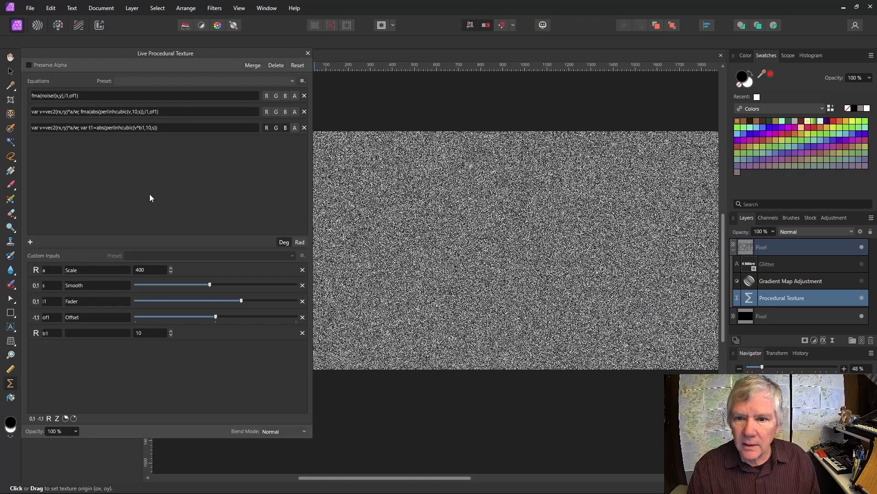
{"action": "left_click", "coordinate": [147, 269]}
{"action": "type", "text": "10"}
{"action": "key", "text": "Return"}
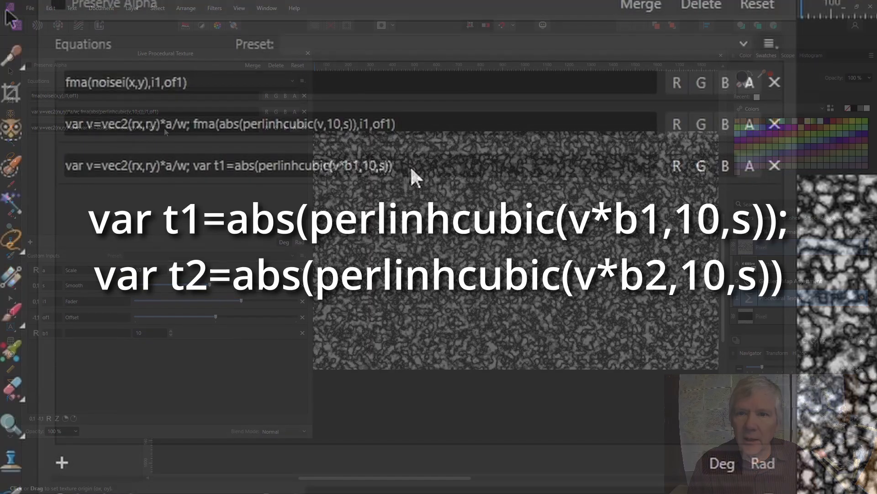
Step: Duplicate the t1 noise expression as a t2 term that uses b2
{"action": "left_click", "coordinate": [411, 169]}
{"action": "left_click", "coordinate": [195, 163]}
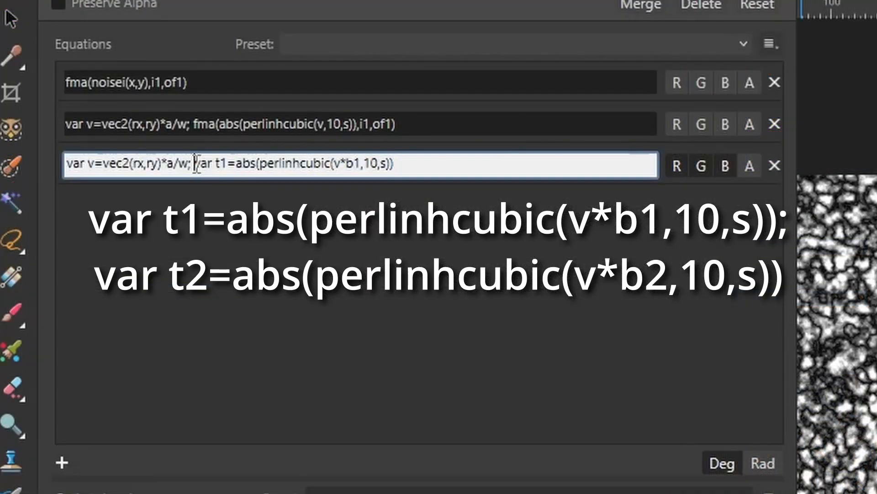
{"action": "left_click_drag", "start_coordinate": [195, 163], "coordinate": [405, 165]}
{"action": "key", "text": "ctrl+c"}
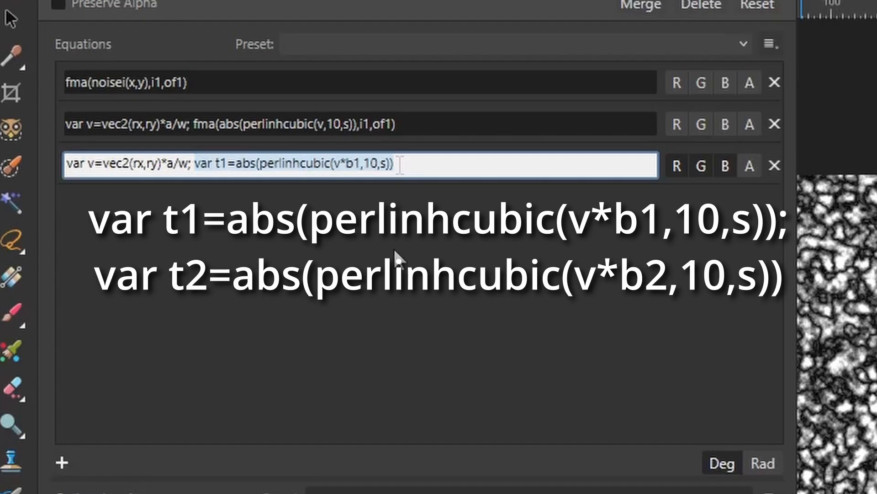
{"action": "key", "text": "End"}
{"action": "type", "text": ";"}
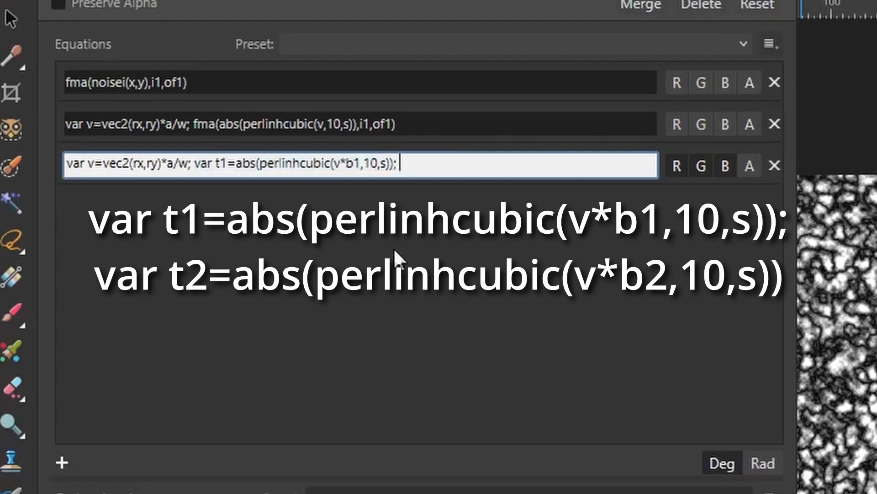
{"action": "key", "text": "ctrl+v"}
{"action": "left_click", "coordinate": [433, 163]}
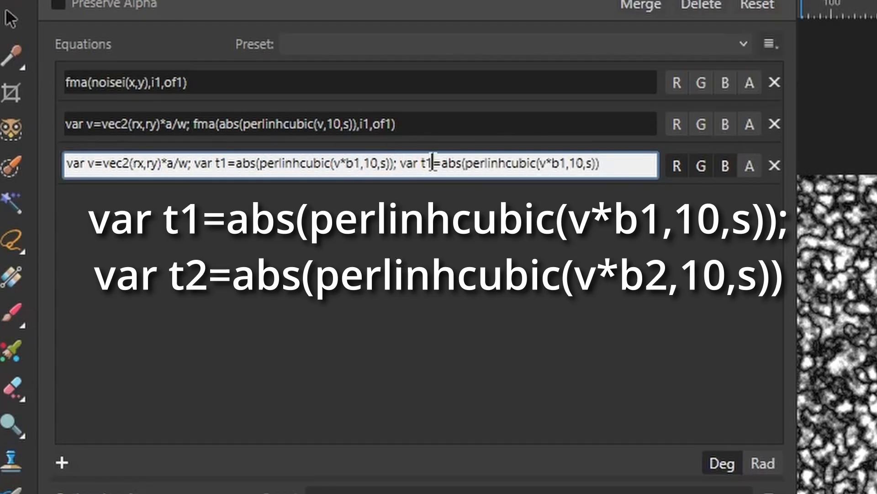
{"action": "key", "text": "BackSpace"}
{"action": "type", "text": "2"}
{"action": "left_click", "coordinate": [568, 164]}
{"action": "key", "text": "BackSpace"}
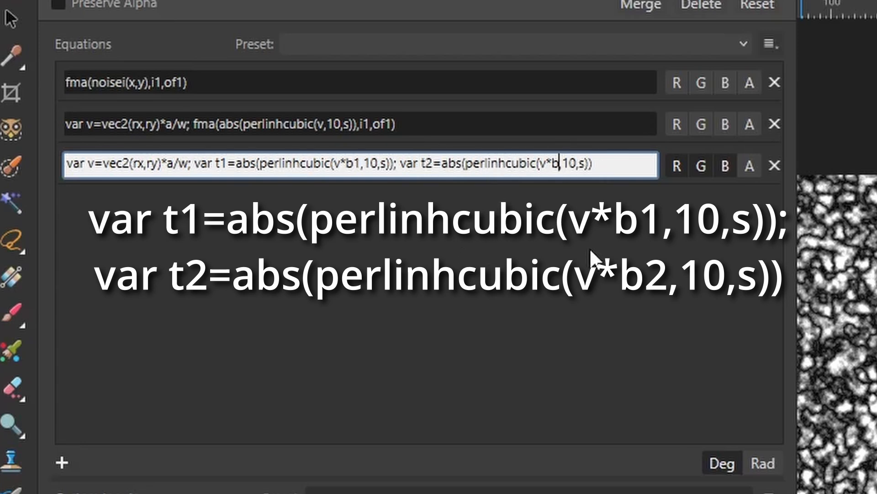
{"action": "type", "text": "2"}
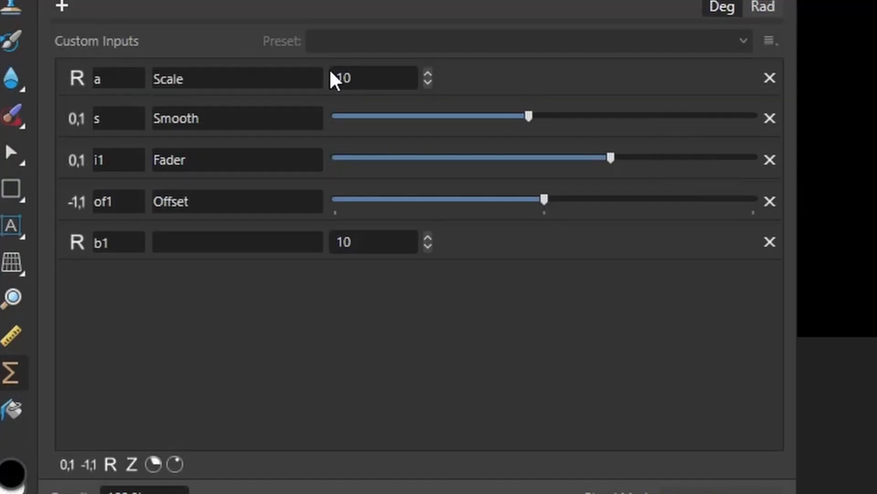
Step: Add input b2 and label b1 'Grain Size 1' and b2 'Grain Size 2'
{"action": "left_click", "coordinate": [110, 465]}
{"action": "type", "text": "b2"}
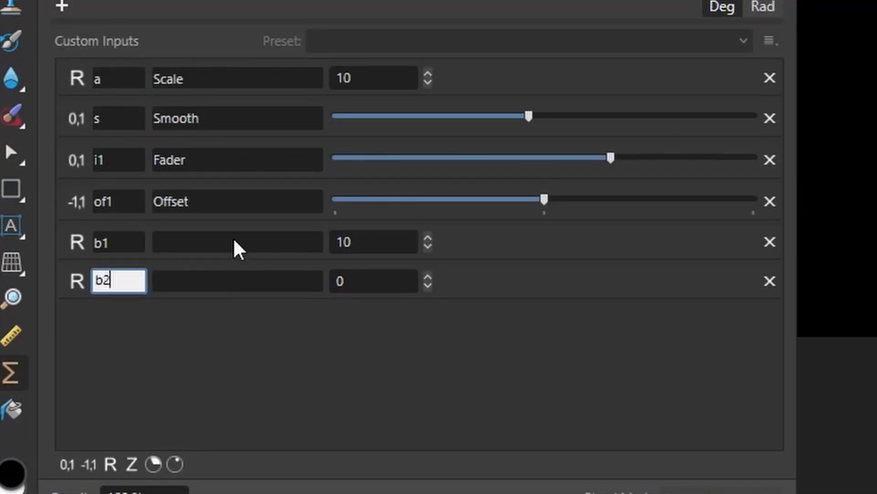
{"action": "left_click", "coordinate": [236, 242]}
{"action": "type", "text": "G"}
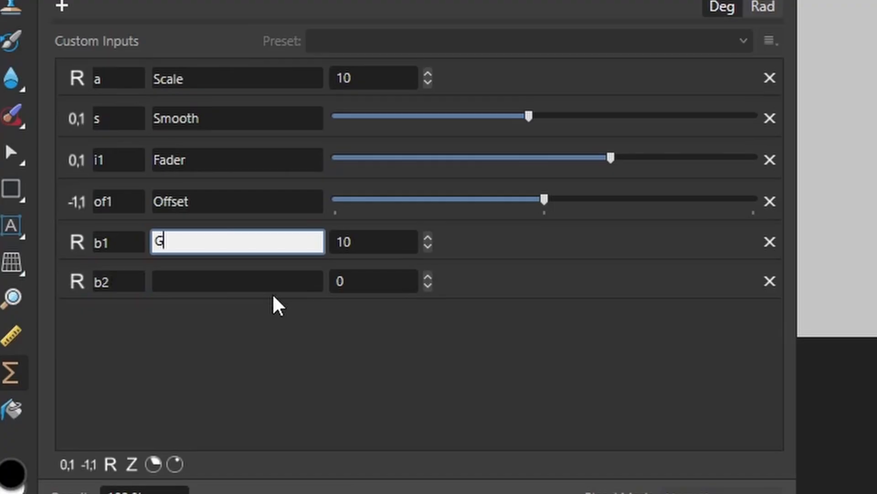
{"action": "type", "text": "rain Size "}
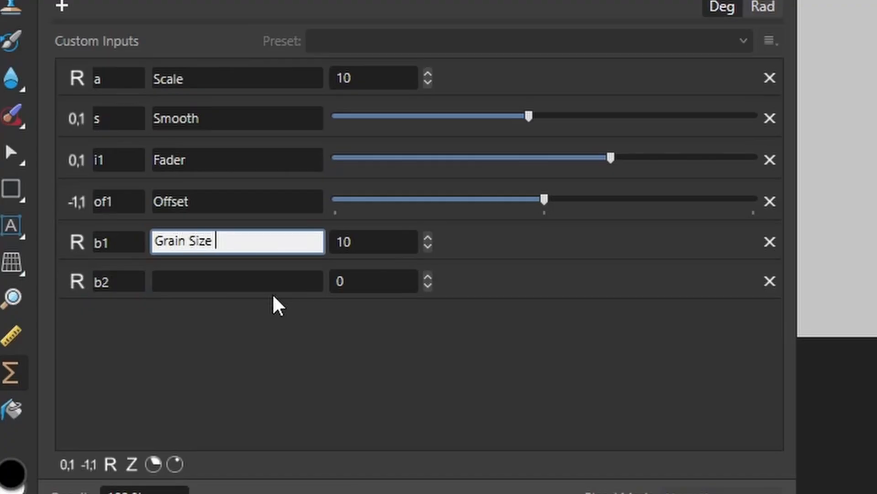
{"action": "type", "text": "1"}
{"action": "left_click", "coordinate": [249, 280]}
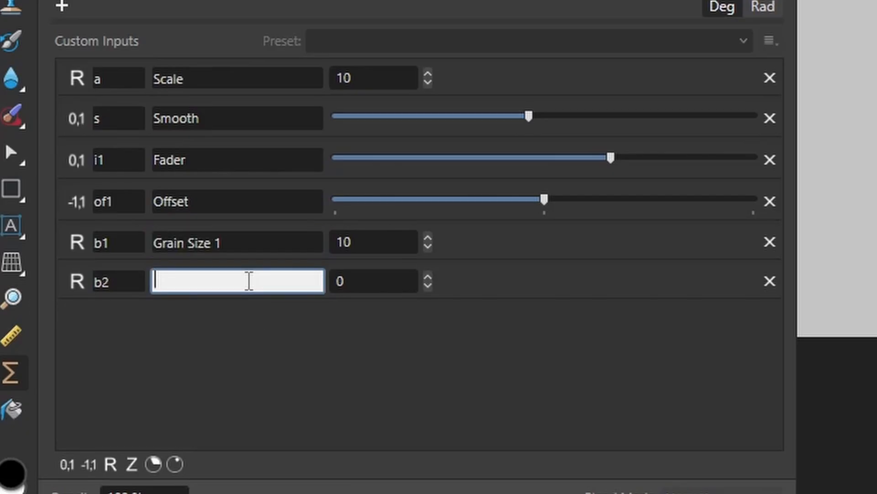
{"action": "type", "text": "Frain"}
{"action": "key", "text": "BackSpace"}
{"action": "key", "text": "BackSpace"}
{"action": "key", "text": "BackSpace"}
{"action": "key", "text": "BackSpace"}
{"action": "key", "text": "BackSpace"}
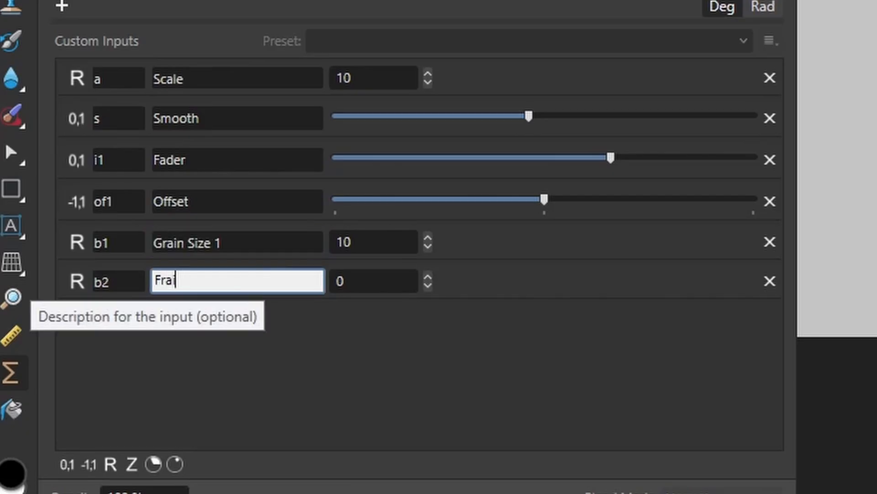
{"action": "type", "text": "Grain Size 2"}
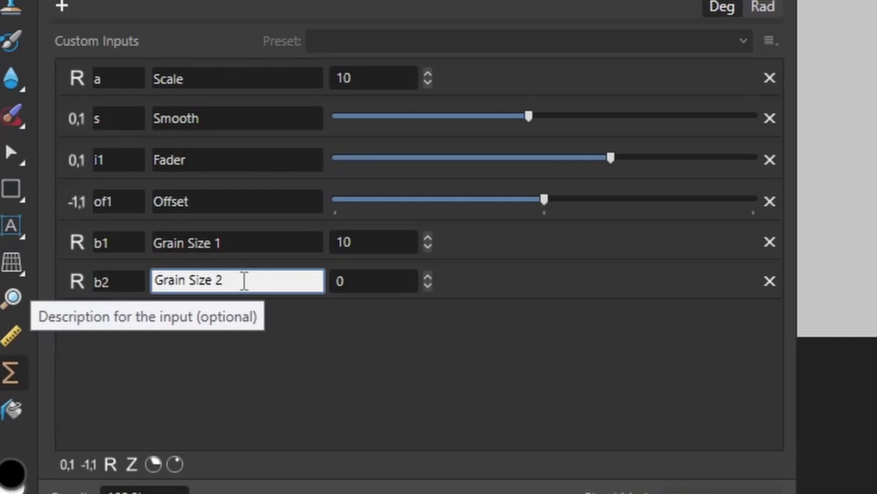
Step: Set b2 to 20 and widen the panel so the equations show in full
{"action": "left_click", "coordinate": [349, 288]}
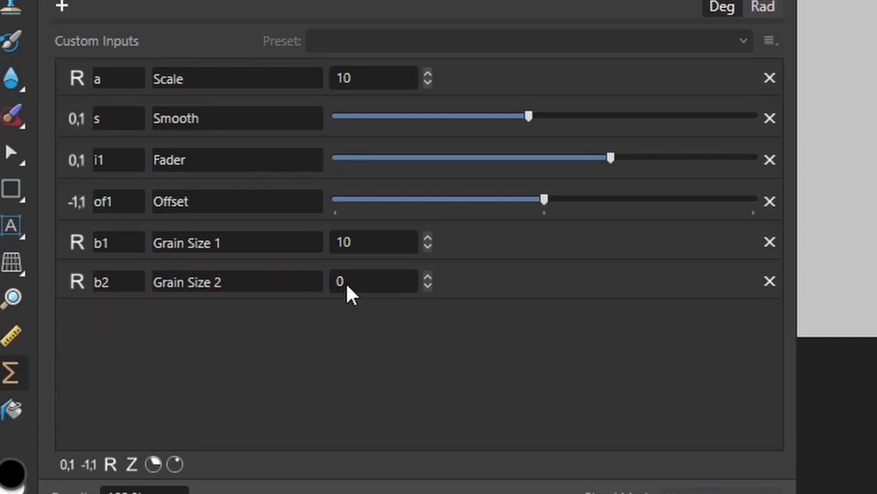
{"action": "type", "text": "20"}
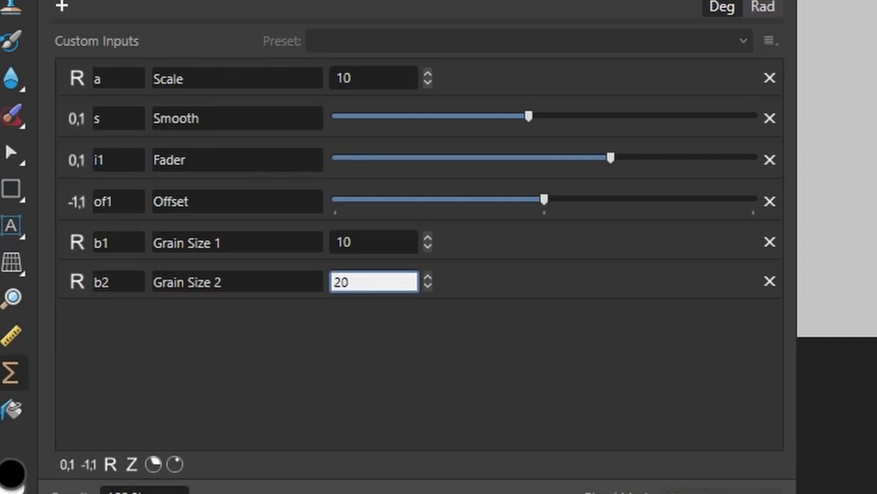
{"action": "left_click", "coordinate": [400, 324]}
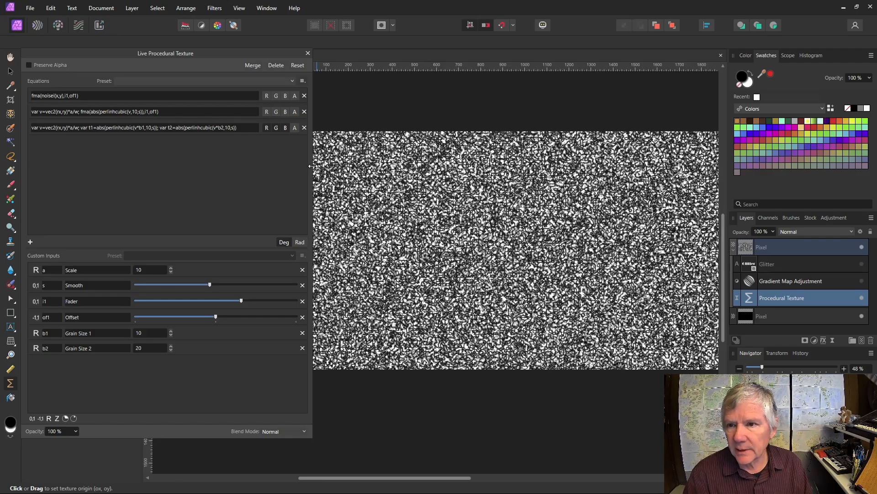
{"action": "left_click_drag", "start_coordinate": [312, 166], "coordinate": [605, 146]}
{"action": "left_click", "coordinate": [264, 126]}
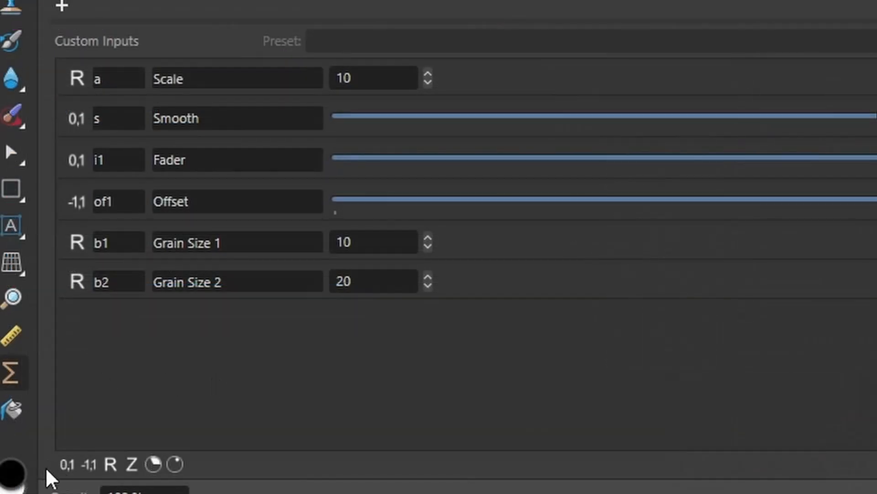
Step: Add a 0–1 slider input named i2 with the label 'Interp'
{"action": "left_click", "coordinate": [67, 465]}
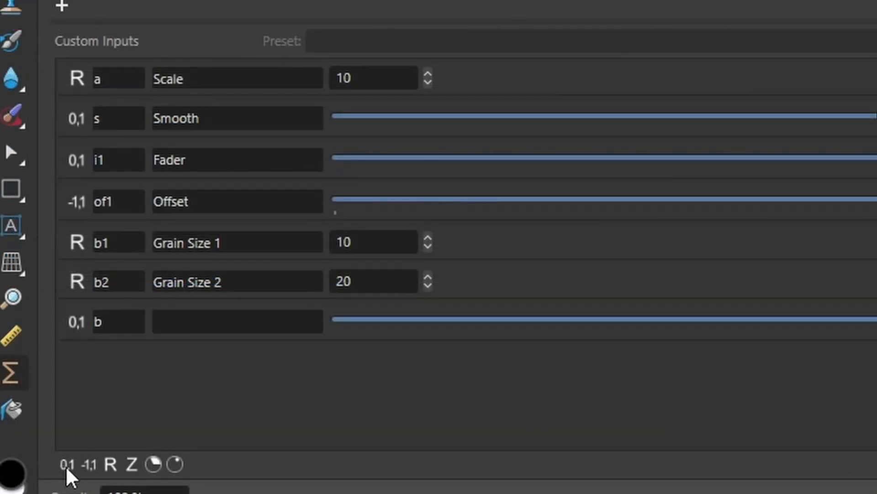
{"action": "double_click", "coordinate": [112, 329]}
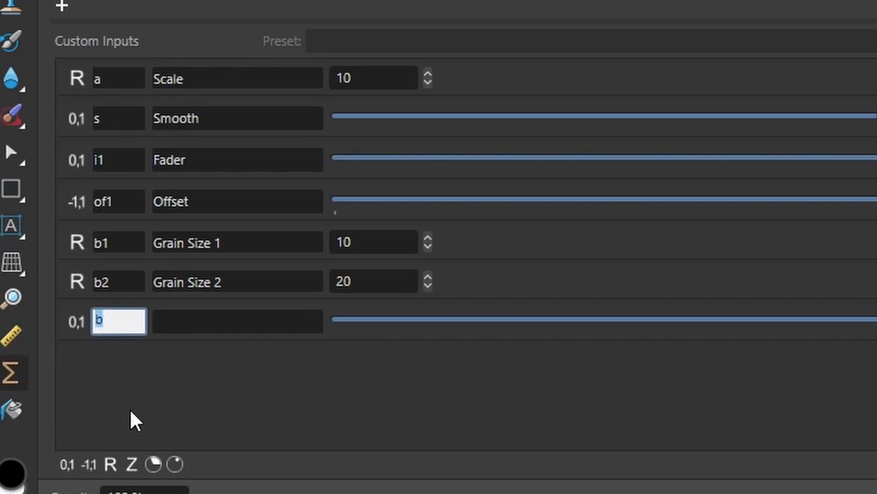
{"action": "type", "text": "i2"}
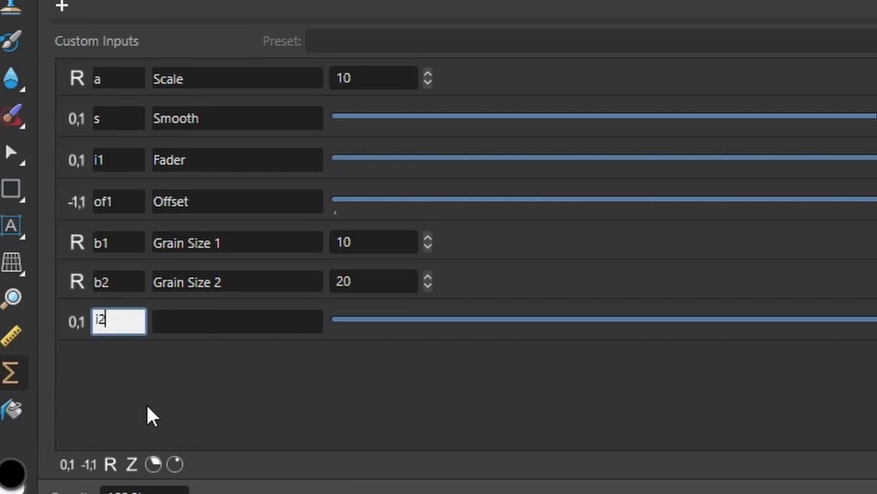
{"action": "left_click", "coordinate": [237, 334]}
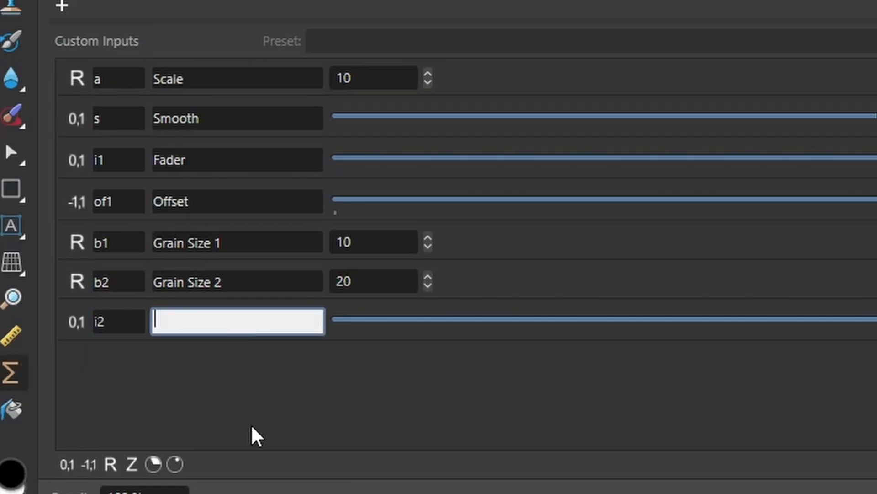
{"action": "type", "text": "Interp"}
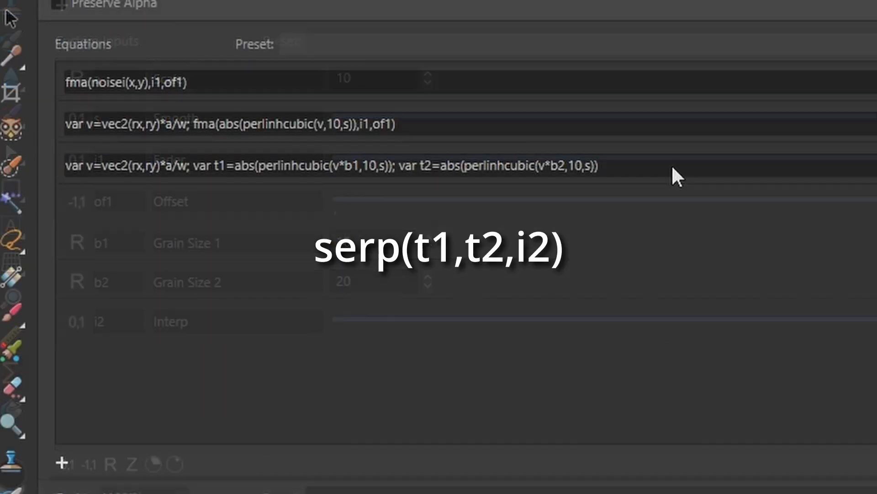
Step: Append ;serp(t1,t2,i2) to the end of the third equation
{"action": "left_click", "coordinate": [648, 172]}
{"action": "left_click", "coordinate": [649, 168]}
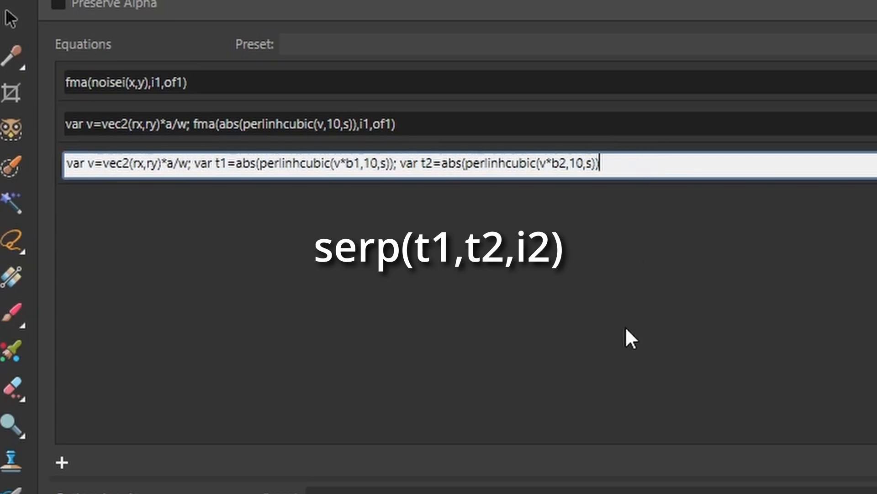
{"action": "type", "text": ";"}
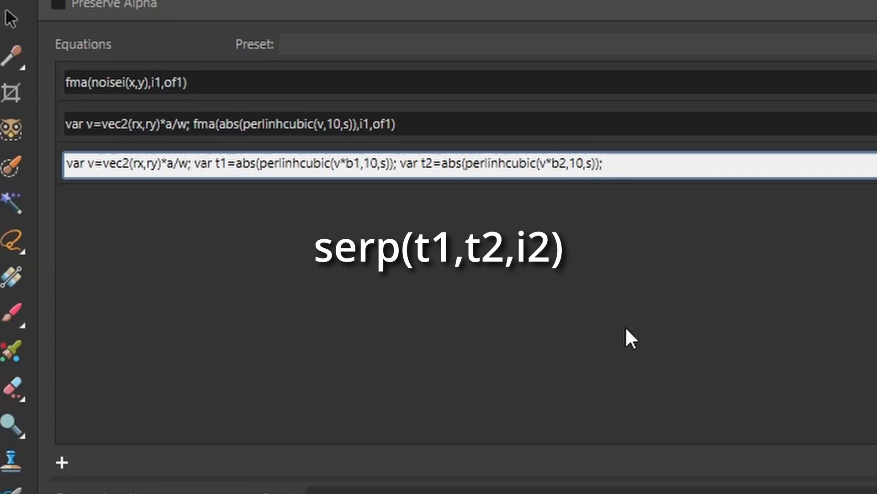
{"action": "type", "text": "serp"}
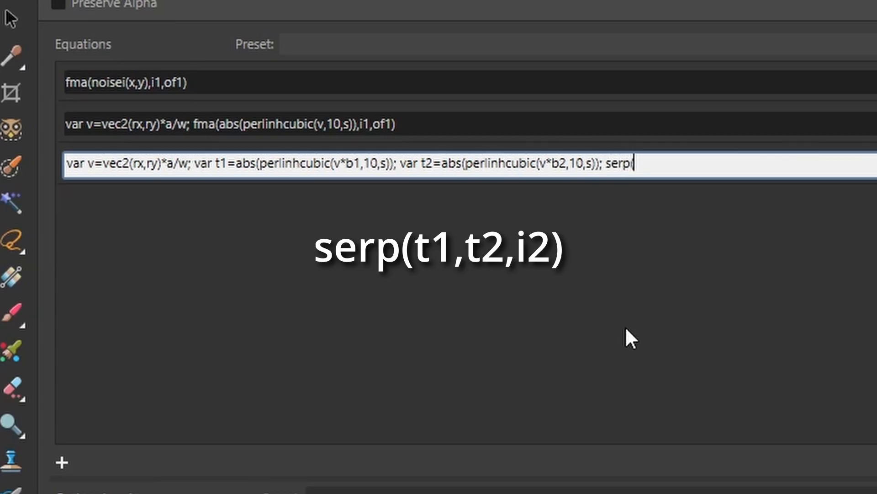
{"action": "type", "text": "(t1,t2,i2)"}
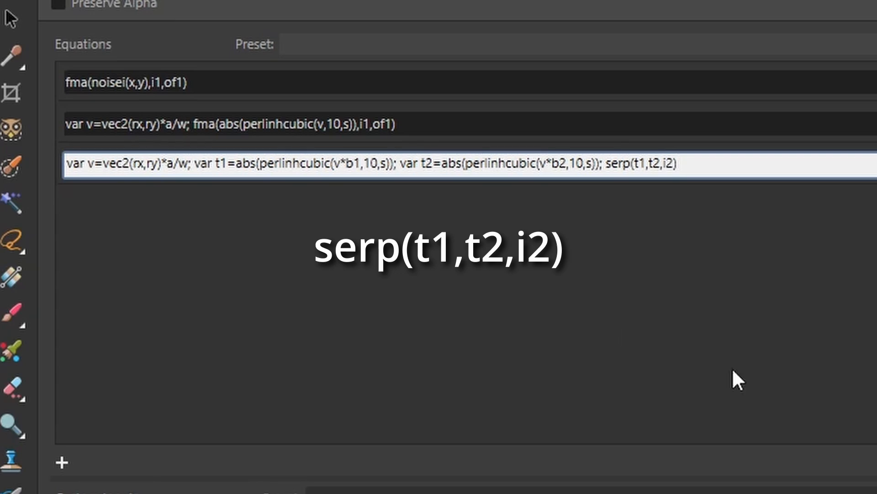
{"action": "key", "text": "Return"}
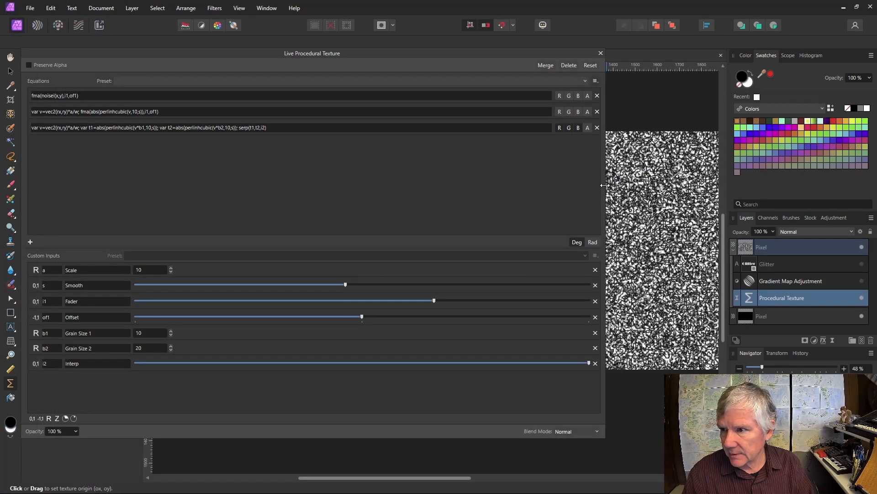
Step: Narrow the panel, compare Interp at 0, then set Interp about halfway
{"action": "left_click_drag", "start_coordinate": [604, 185], "coordinate": [313, 184]}
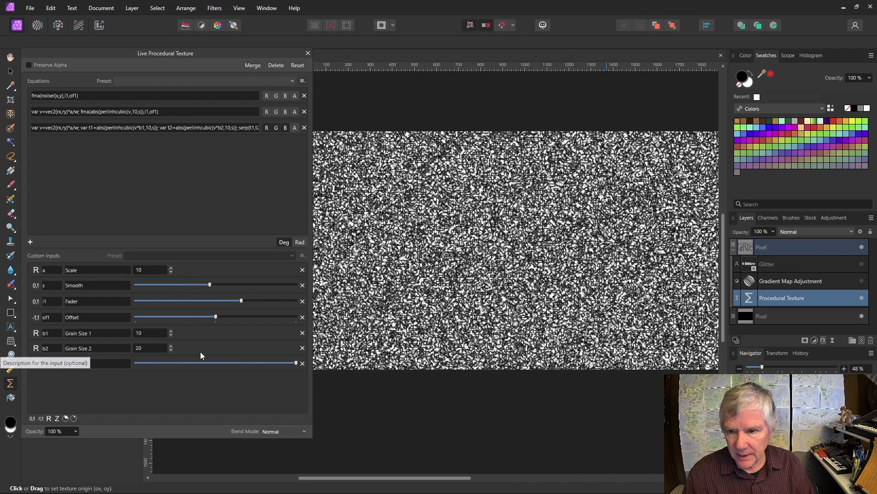
{"action": "left_click_drag", "start_coordinate": [297, 364], "coordinate": [116, 355]}
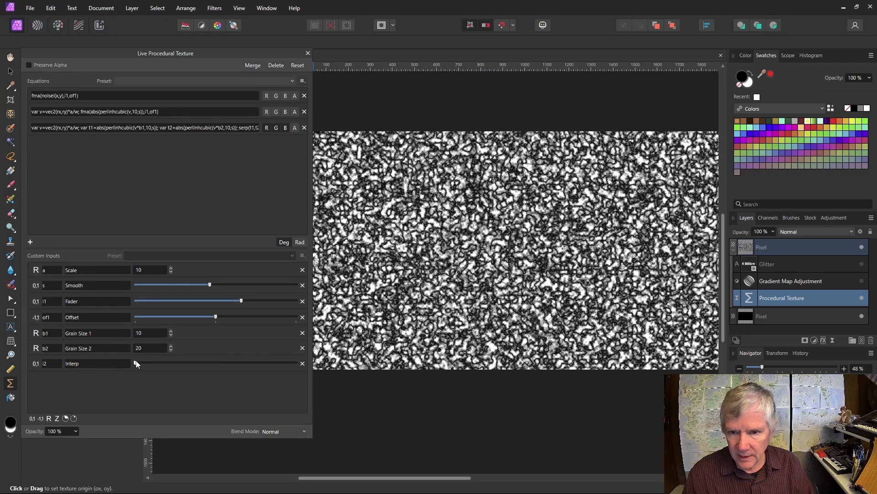
{"action": "left_click_drag", "start_coordinate": [136, 364], "coordinate": [215, 369]}
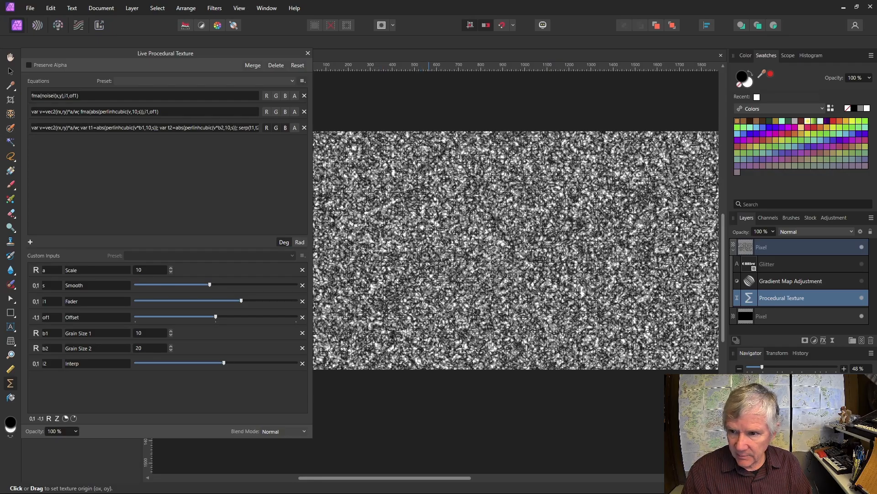
Step: Insert var t3=perlincubic(v*b3,10,s/2); before serp in the third equation
{"action": "left_click_drag", "start_coordinate": [313, 215], "coordinate": [626, 217]}
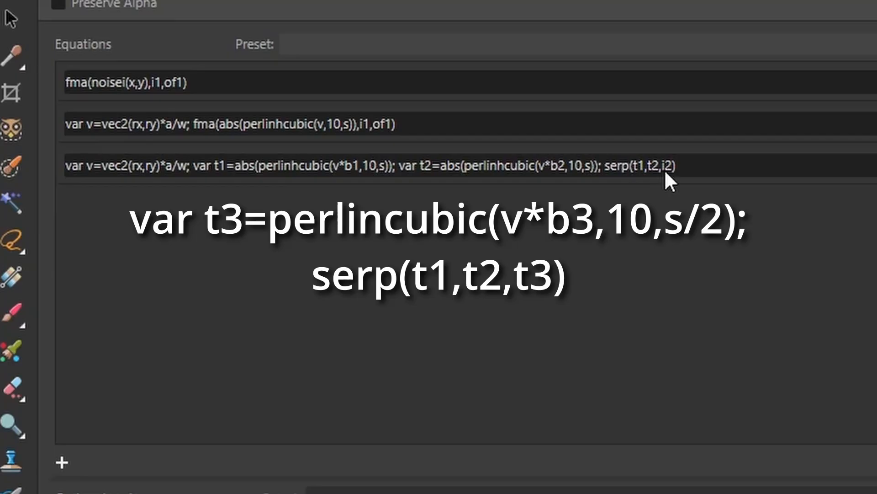
{"action": "double_click", "coordinate": [666, 171]}
{"action": "left_click", "coordinate": [675, 167]}
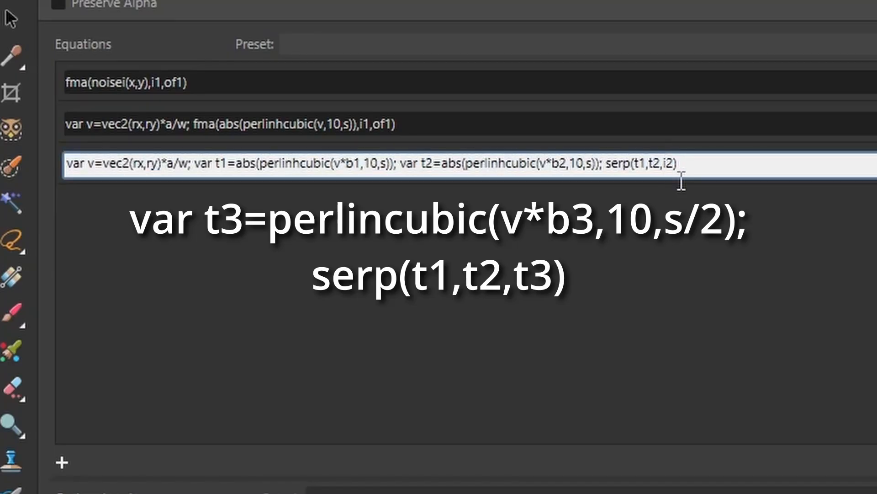
{"action": "left_click", "coordinate": [611, 173]}
{"action": "type", "text": "var t"}
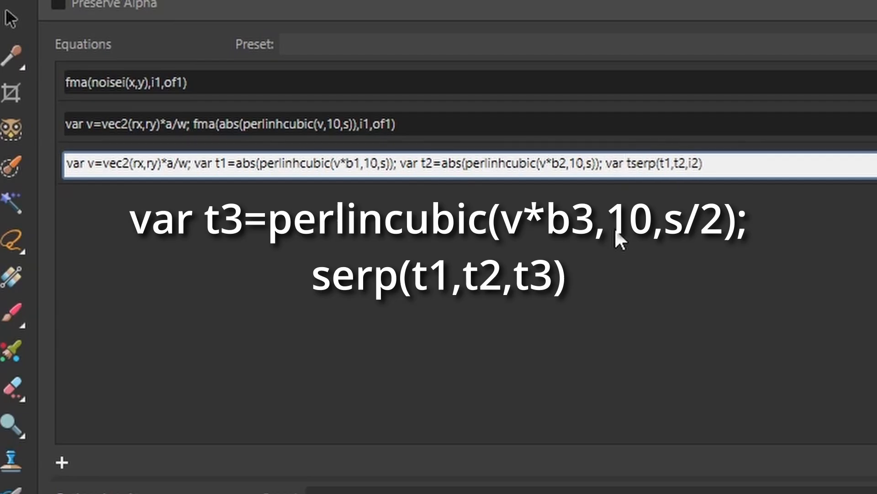
{"action": "type", "text": "3"}
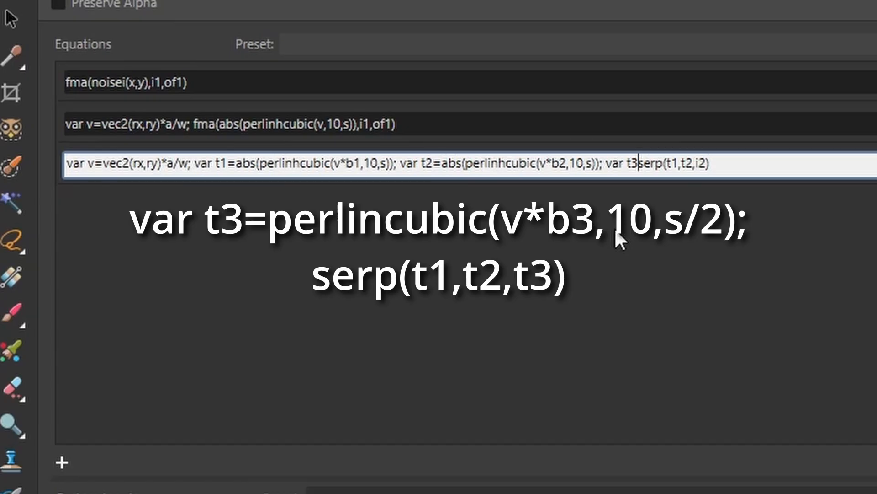
{"action": "type", "text": "("}
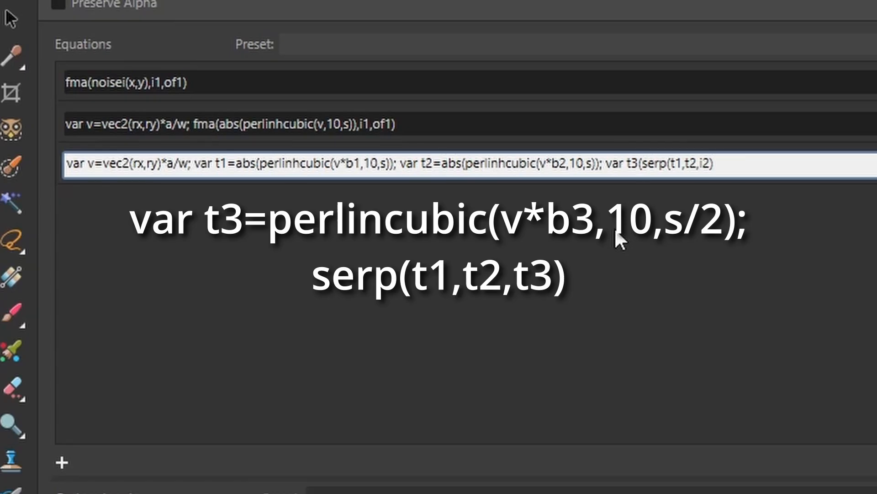
{"action": "key", "text": "BackSpace"}
{"action": "type", "text": "="}
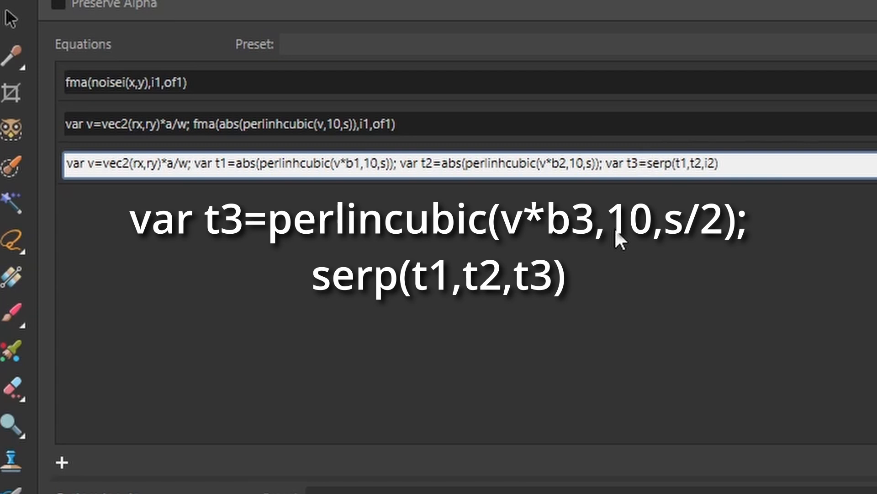
{"action": "type", "text": "p"}
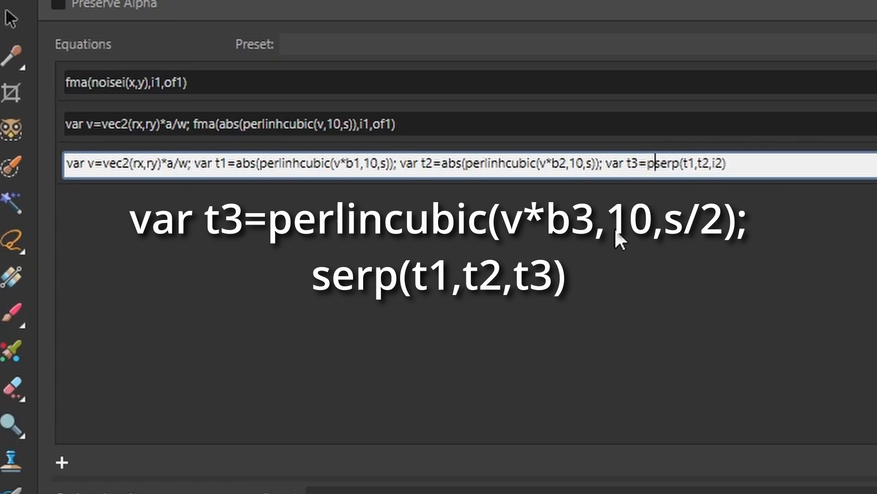
{"action": "type", "text": "erlin"}
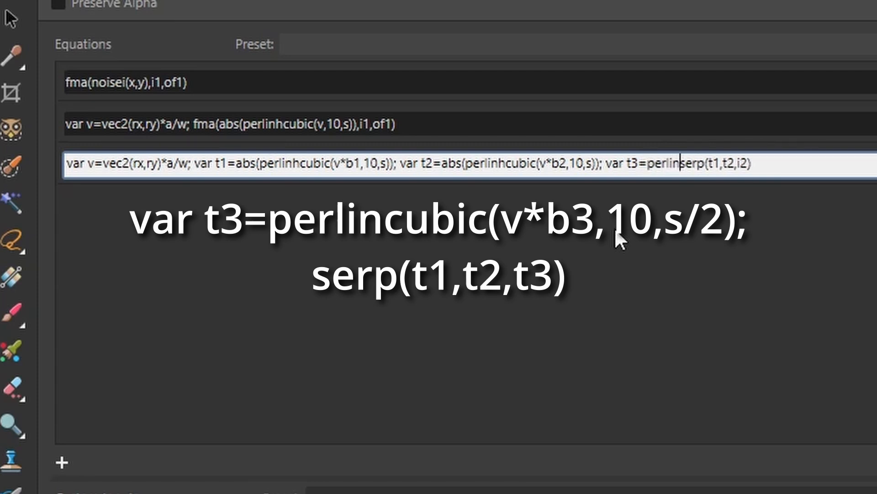
{"action": "type", "text": "cubic"}
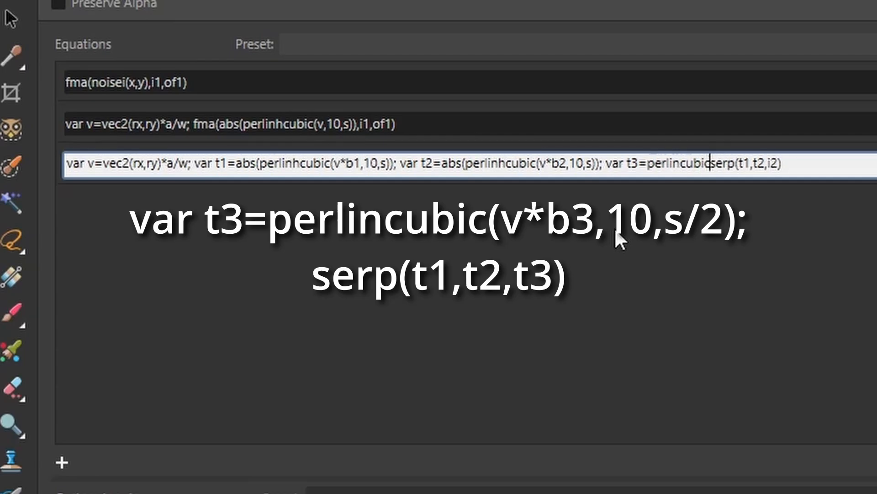
{"action": "type", "text": "("}
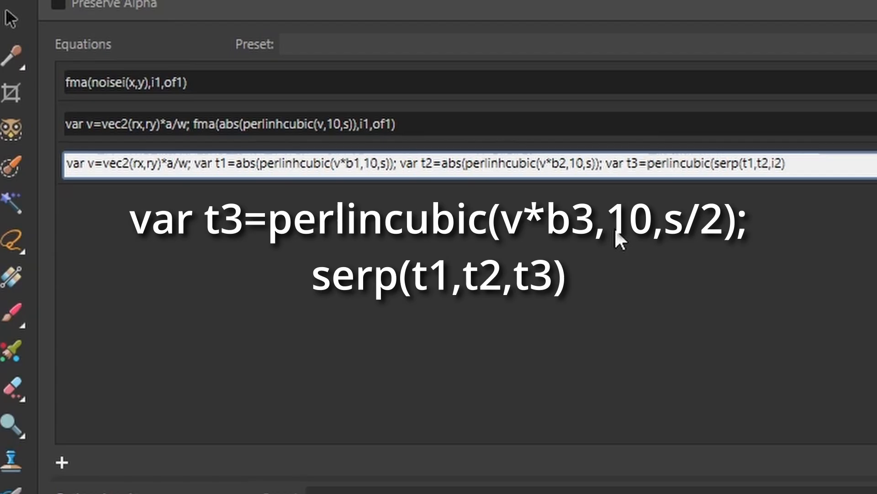
{"action": "type", "text": "v"}
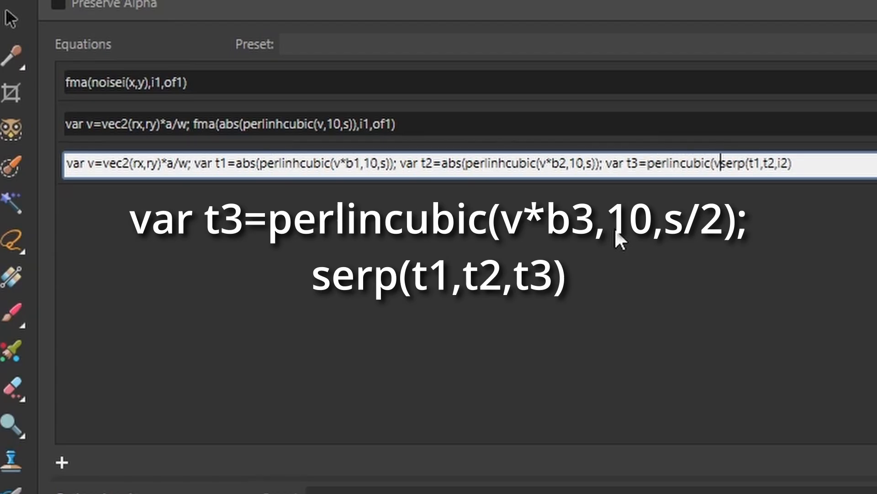
{"action": "type", "text": "*b3"}
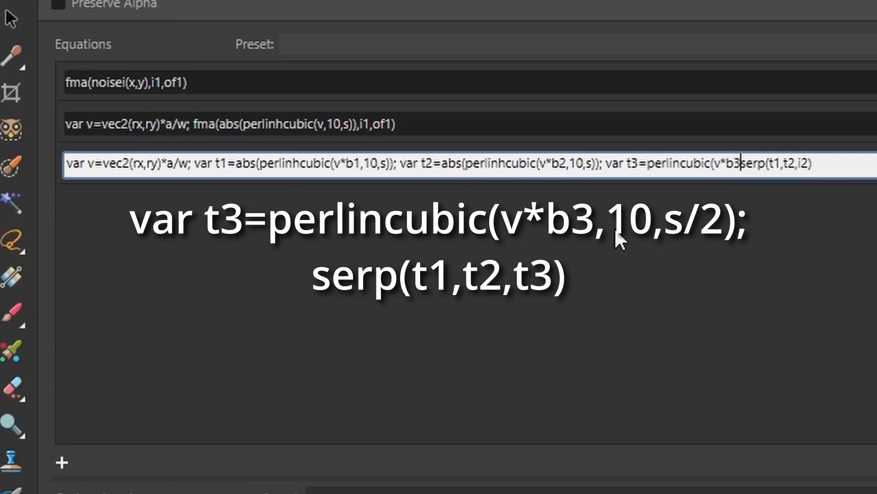
{"action": "type", "text": ",1"}
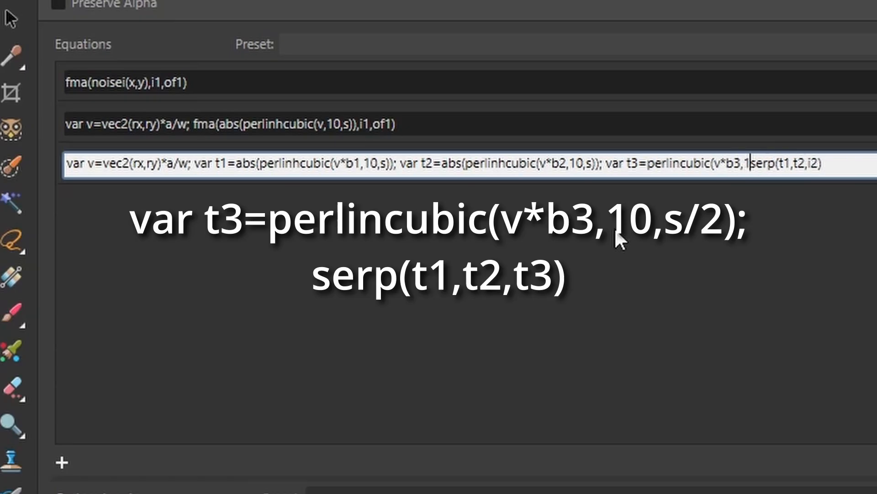
{"action": "type", "text": "0,"}
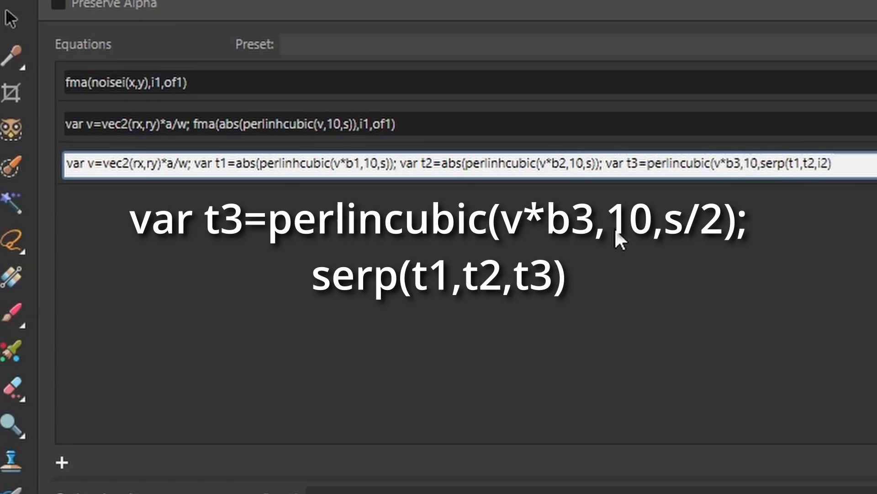
{"action": "type", "text": "s"}
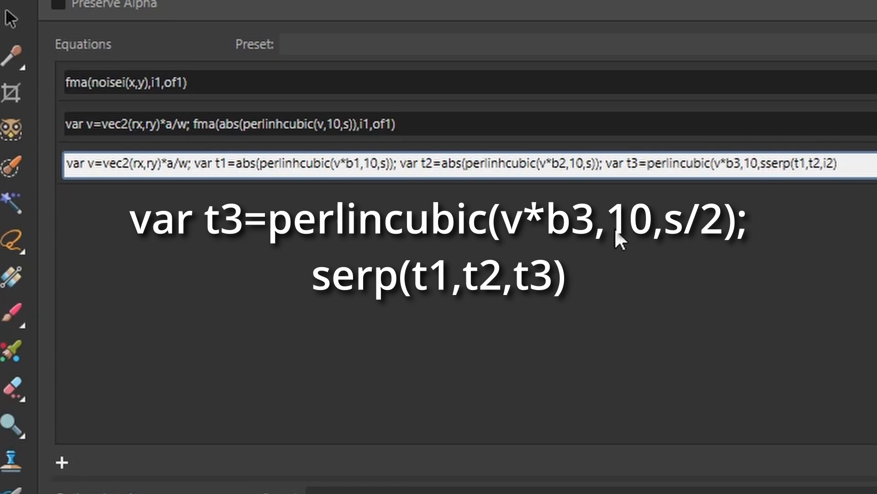
{"action": "type", "text": "/"}
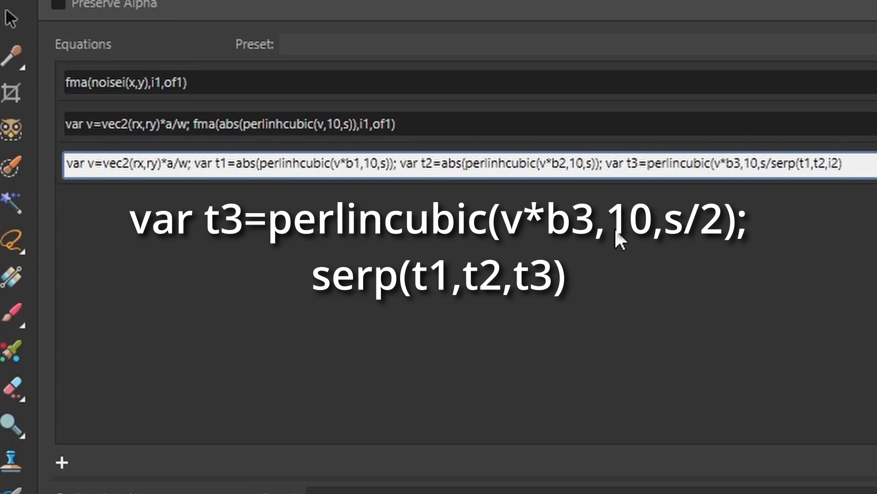
{"action": "type", "text": "2"}
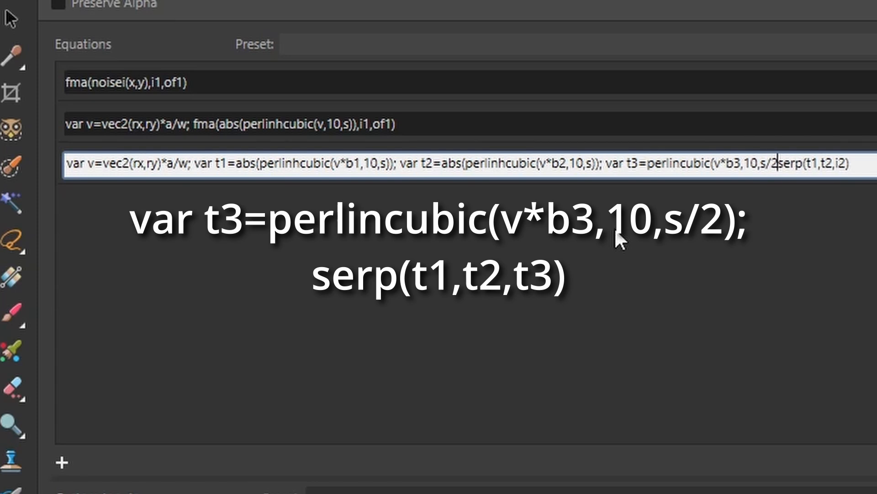
{"action": "type", "text": ")"}
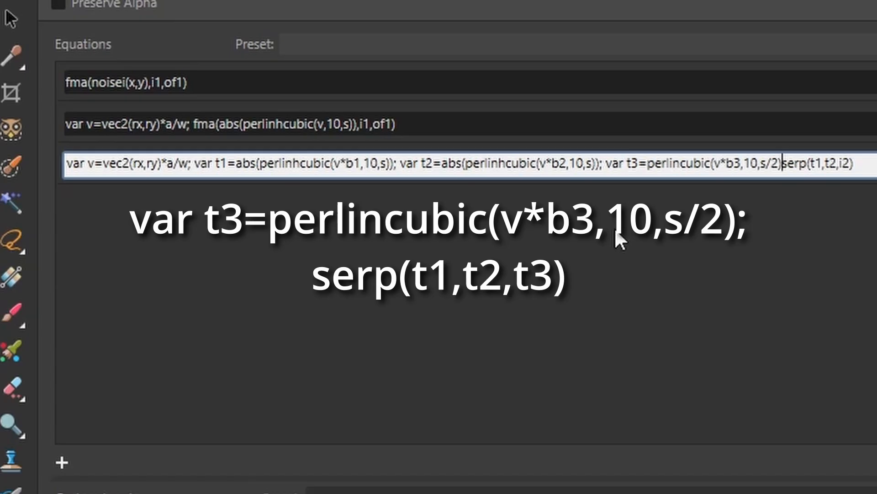
{"action": "type", "text": ";"}
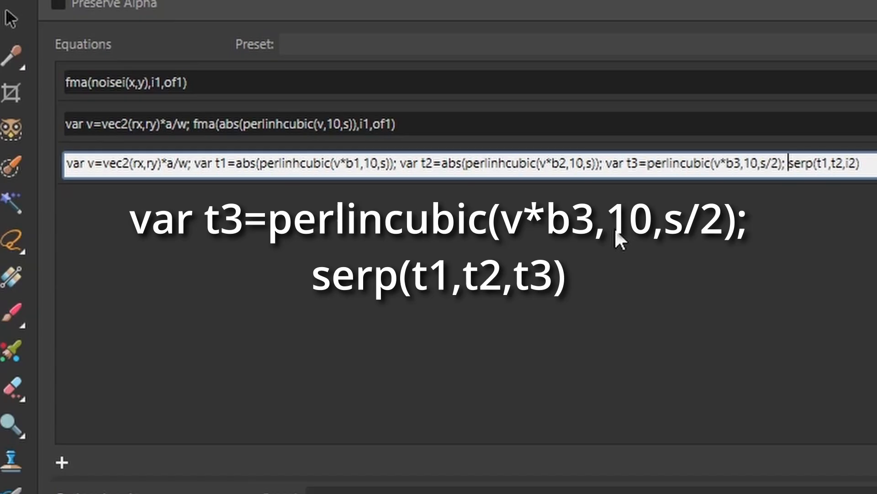
Step: Change serp's last argument to t3, delete the Interp input, and add a new real input
{"action": "left_click", "coordinate": [857, 165]}
{"action": "key", "text": "BackSpace"}
{"action": "key", "text": "BackSpace"}
{"action": "type", "text": "t3"}
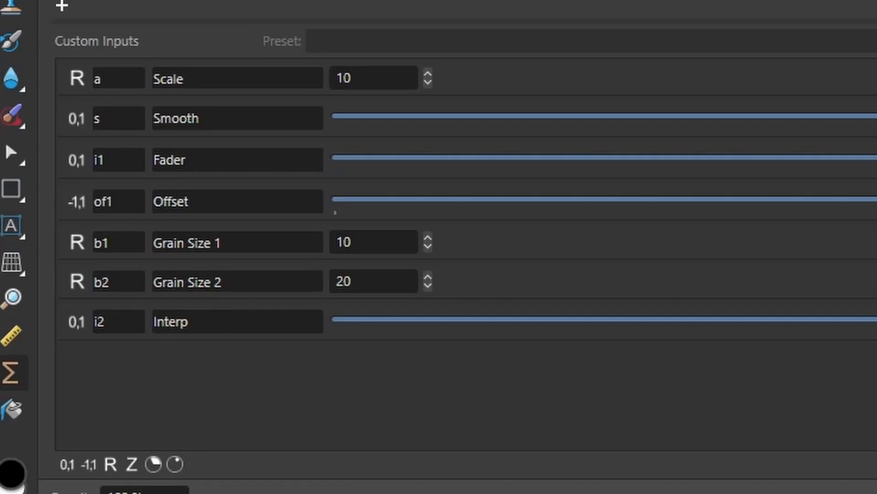
{"action": "left_click", "coordinate": [876, 321]}
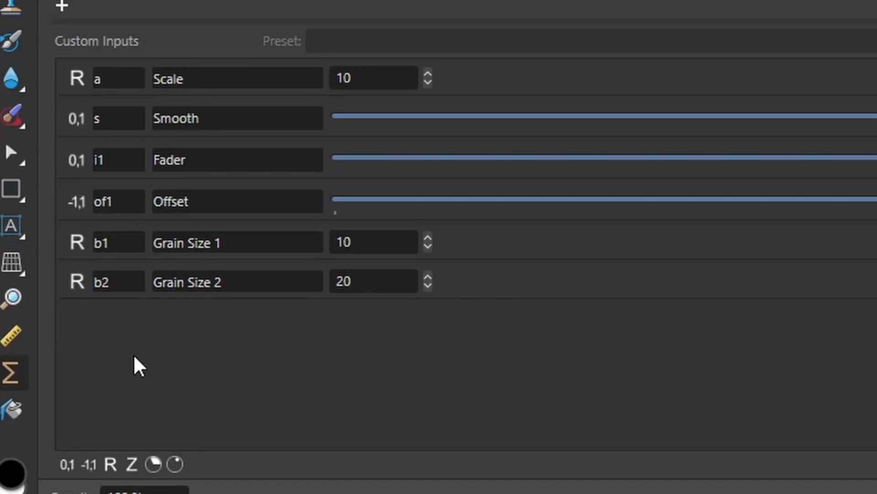
{"action": "left_click", "coordinate": [111, 464]}
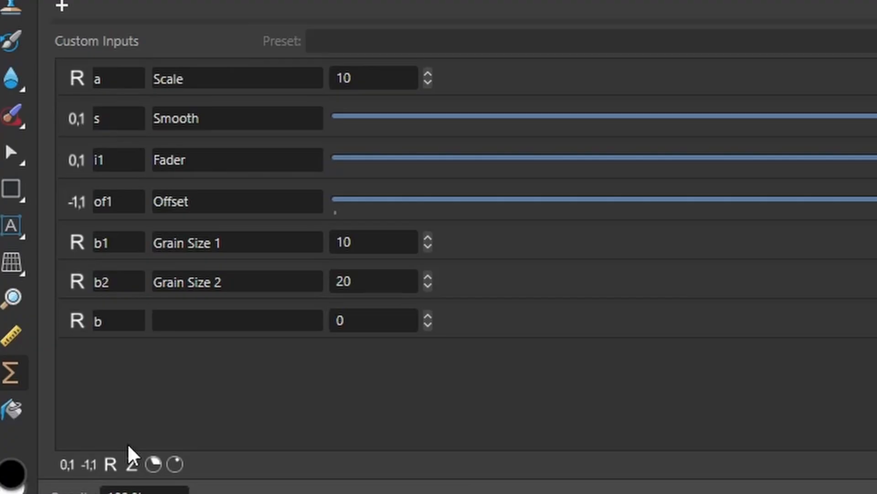
Step: Name the new input b3, label it 'Interp Size', and give it value 1
{"action": "left_click", "coordinate": [122, 319]}
{"action": "left_click", "coordinate": [128, 319]}
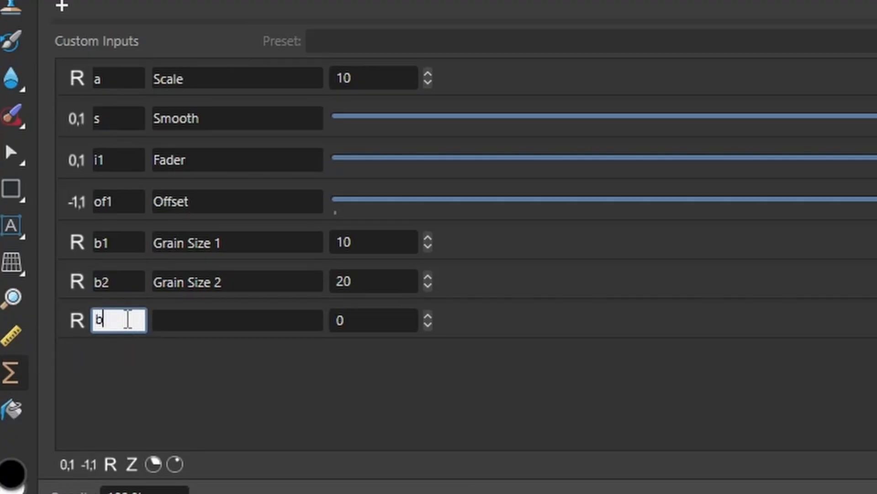
{"action": "type", "text": "3"}
{"action": "left_click", "coordinate": [186, 322]}
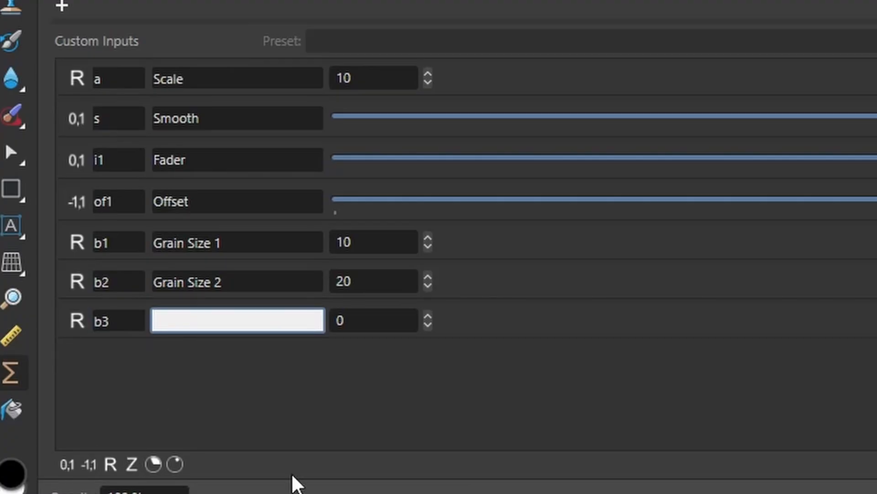
{"action": "type", "text": "Interp Size"}
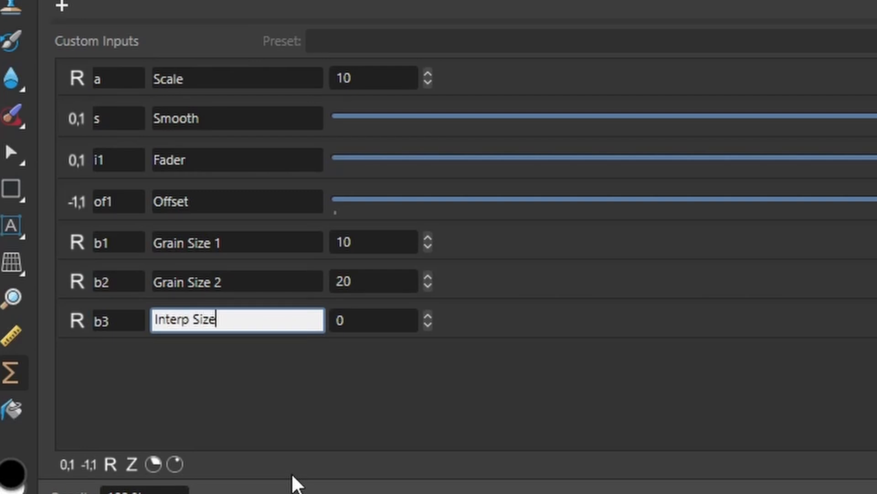
{"action": "left_click", "coordinate": [366, 315]}
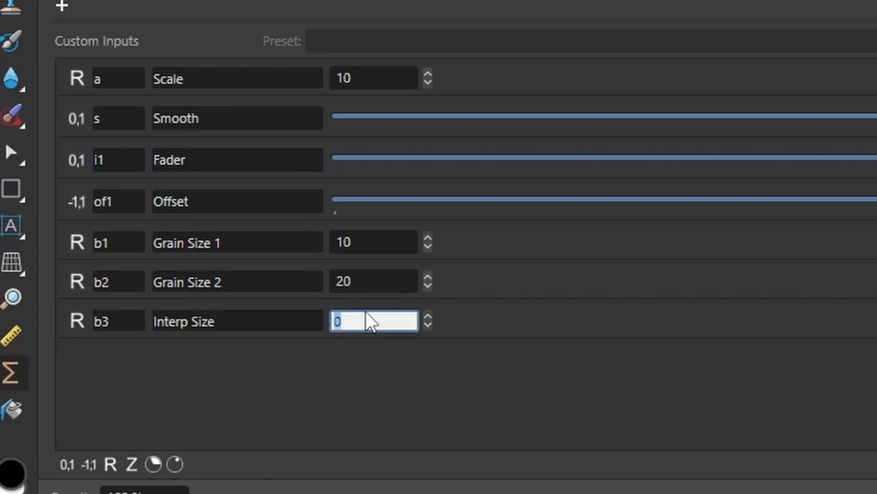
{"action": "type", "text": "1"}
{"action": "key", "text": "Return"}
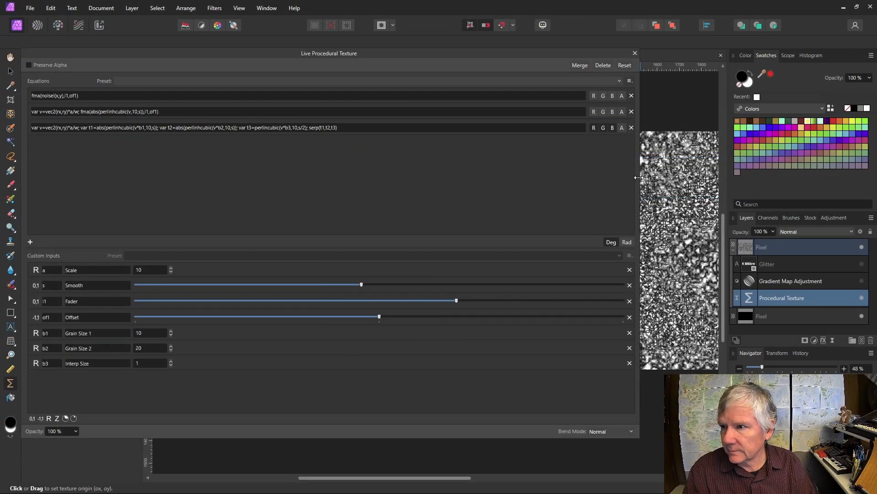
Step: Narrow the panel and set Grain Size 1 to 20 and Grain Size 2 to 30
{"action": "left_click_drag", "start_coordinate": [640, 171], "coordinate": [268, 171]}
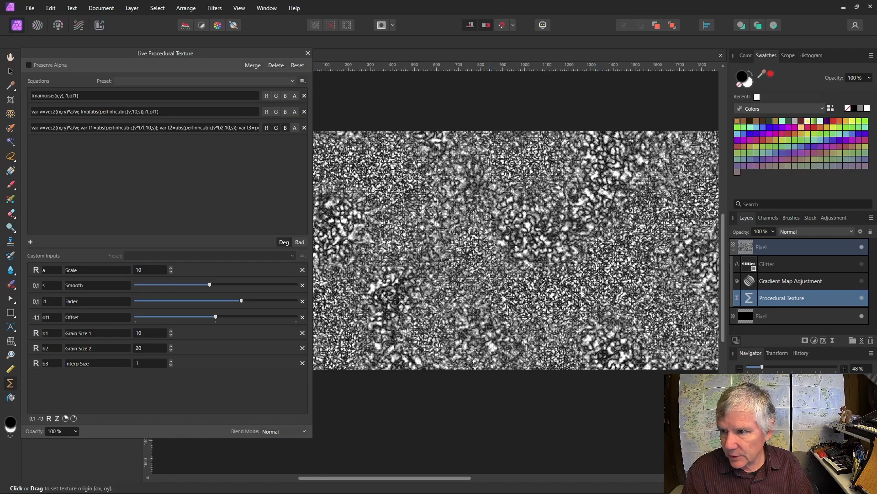
{"action": "left_click", "coordinate": [139, 333]}
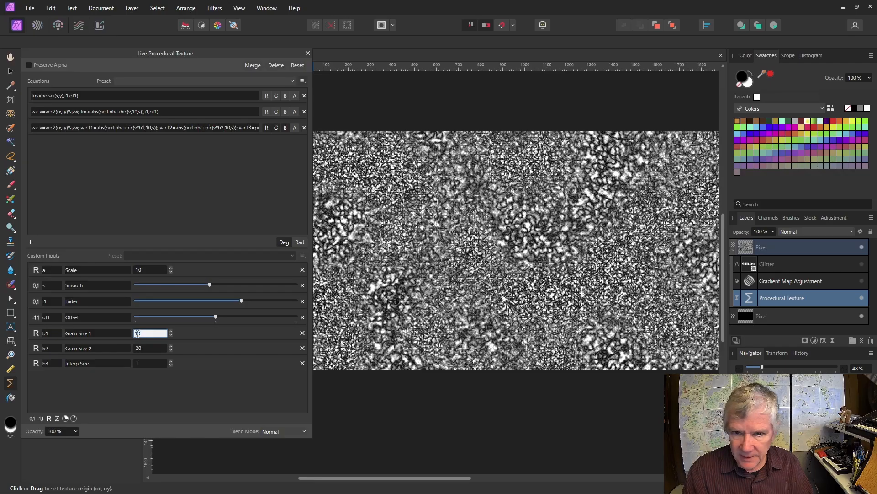
{"action": "type", "text": "20"}
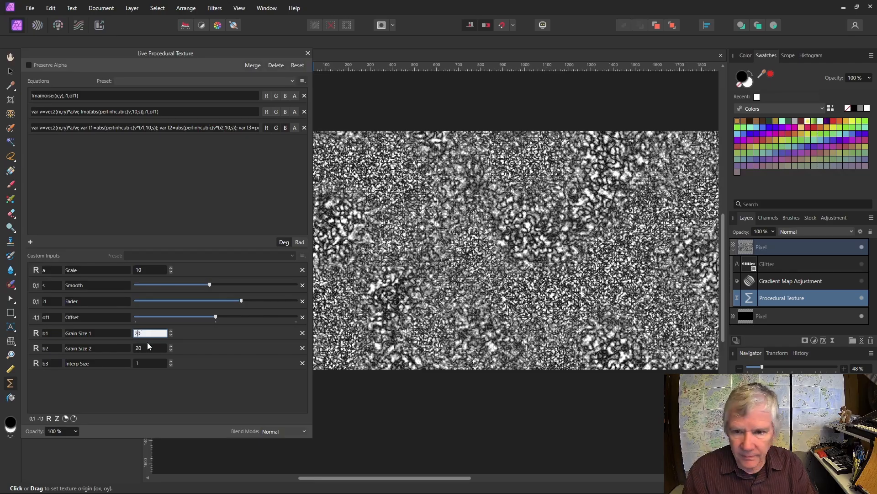
{"action": "key", "text": "Return"}
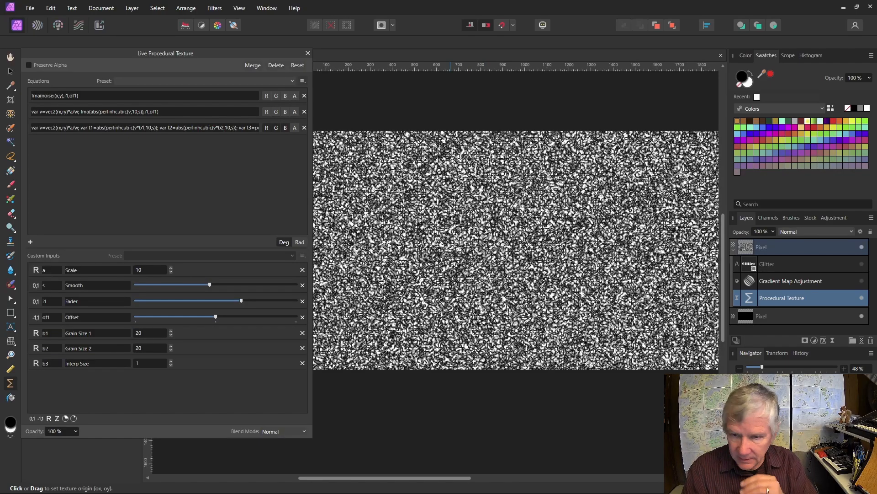
{"action": "left_click", "coordinate": [153, 348]}
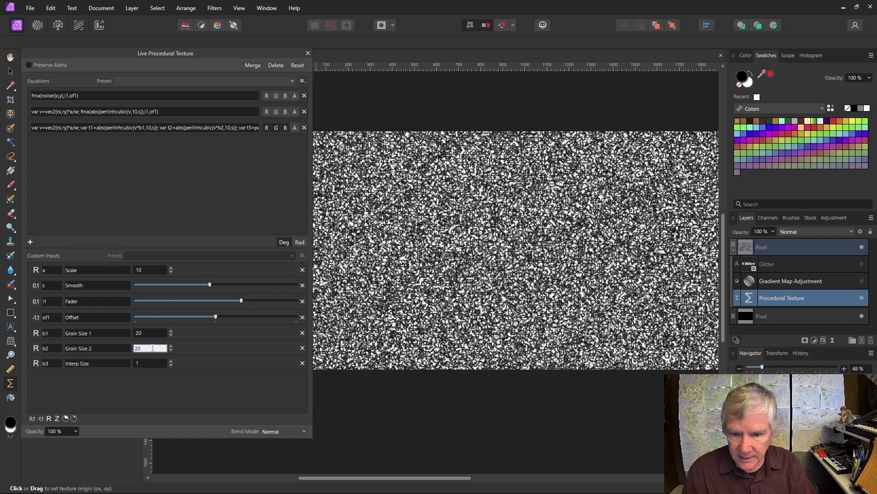
{"action": "key", "text": "BackSpace"}
{"action": "type", "text": "30"}
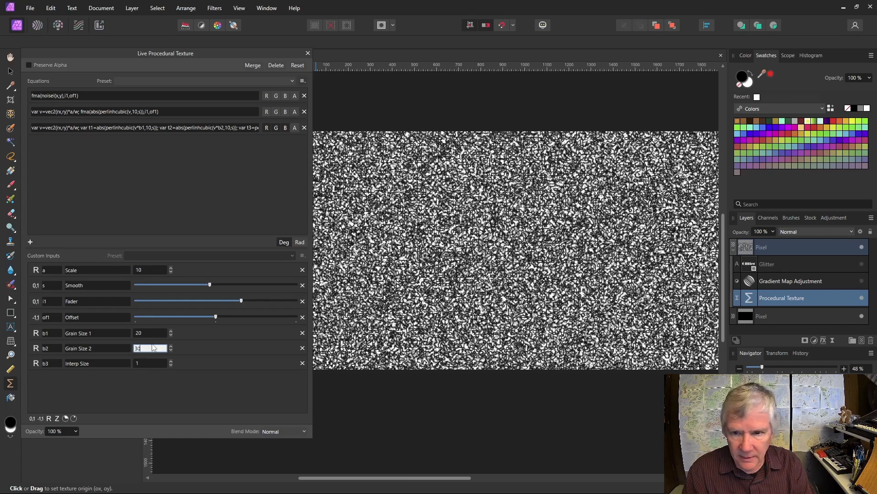
{"action": "left_click", "coordinate": [150, 334]}
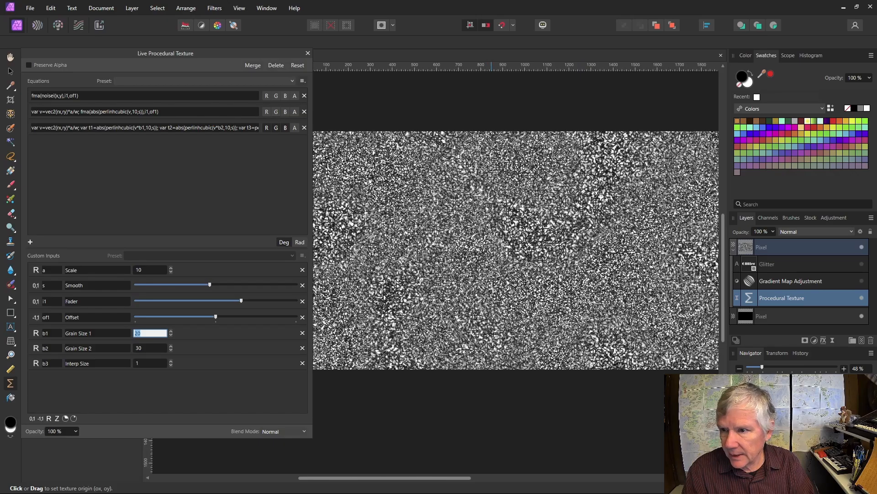
{"action": "left_click", "coordinate": [490, 256]}
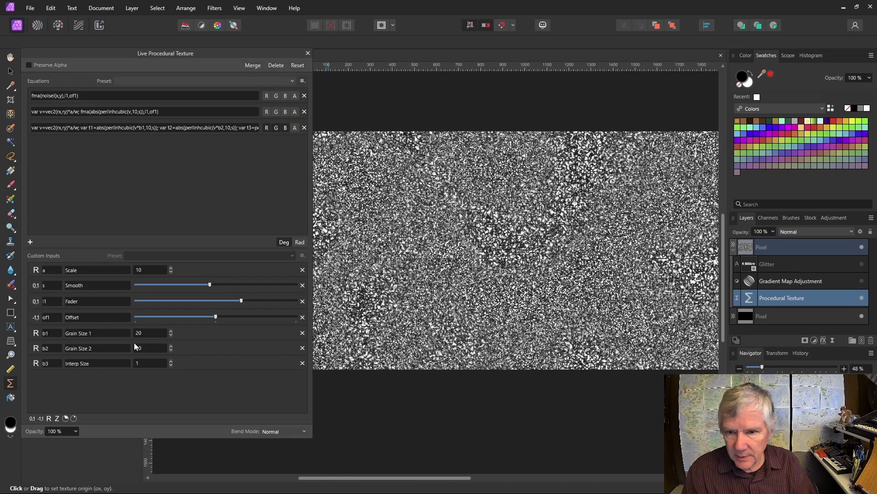
Step: Step Grain Size 2 down to 17, back up to 19, then shift the texture origin
{"action": "left_click", "coordinate": [170, 349]}
{"action": "left_click", "coordinate": [170, 349]}
{"action": "left_click", "coordinate": [170, 349]}
{"action": "left_click", "coordinate": [170, 349]}
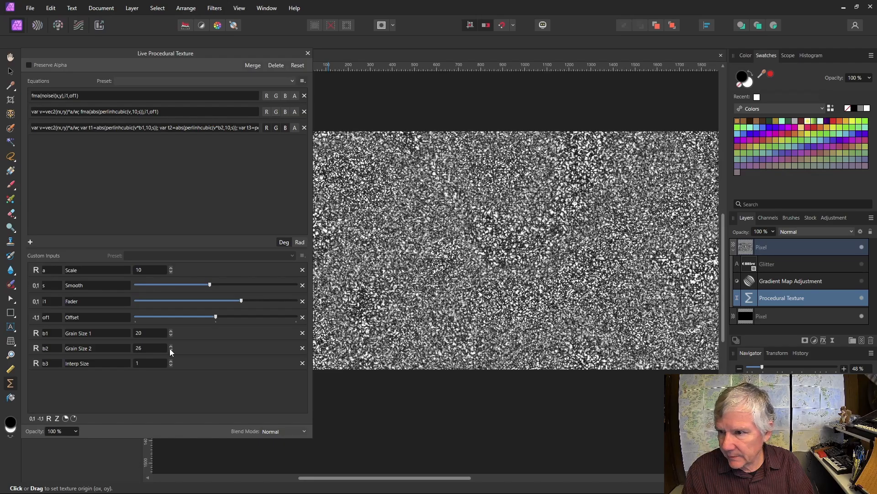
{"action": "left_click", "coordinate": [170, 349]}
{"action": "left_click", "coordinate": [170, 349]}
{"action": "left_click", "coordinate": [170, 349]}
{"action": "left_click", "coordinate": [170, 349]}
{"action": "left_click", "coordinate": [170, 349]}
{"action": "left_click", "coordinate": [170, 350]}
{"action": "left_click", "coordinate": [170, 349]}
{"action": "left_click", "coordinate": [170, 350]}
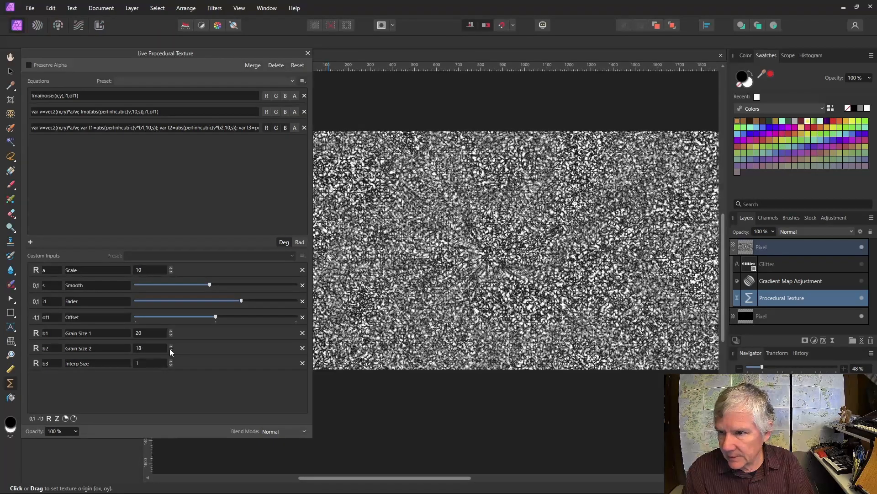
{"action": "left_click", "coordinate": [170, 349]}
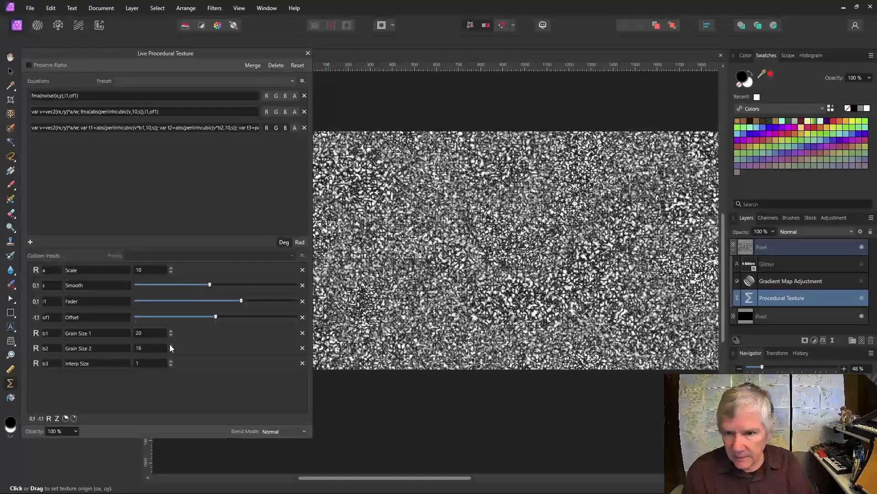
{"action": "left_click", "coordinate": [171, 346]}
{"action": "left_click", "coordinate": [171, 346]}
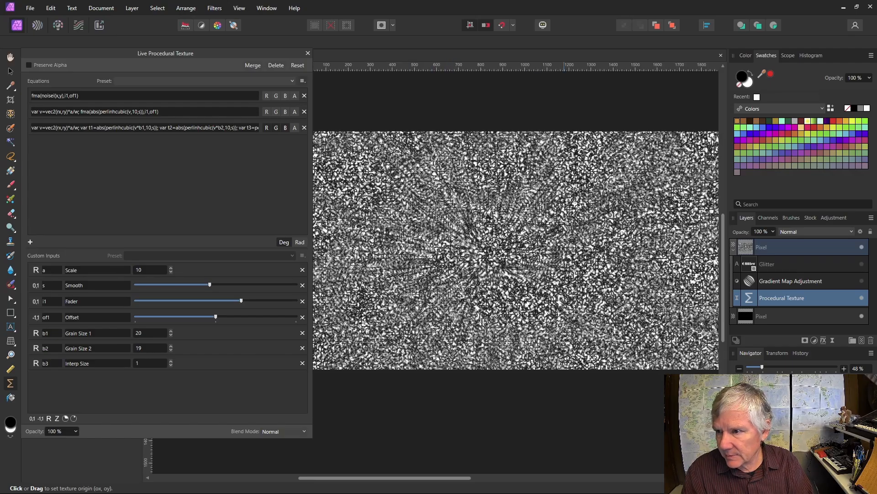
{"action": "left_click_drag", "start_coordinate": [568, 238], "coordinate": [532, 230]}
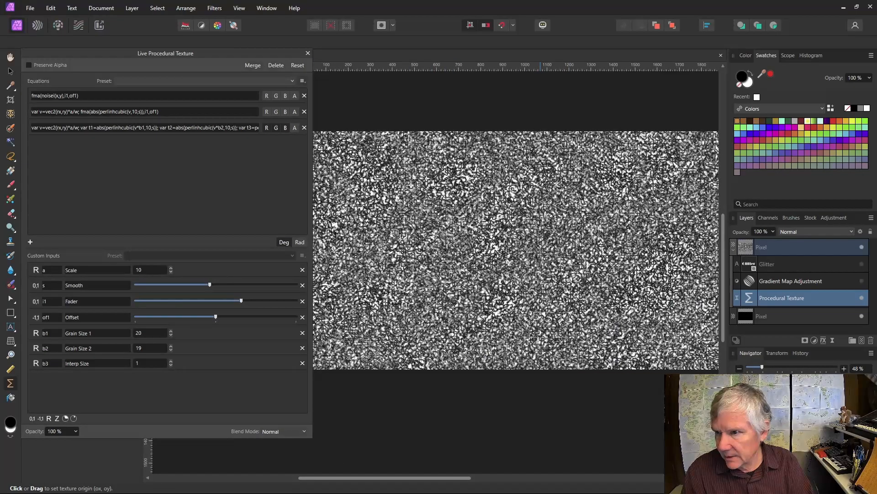
Step: Set Grain Size 2 to 25 and drag the texture origin to preview the grain
{"action": "left_click", "coordinate": [149, 351]}
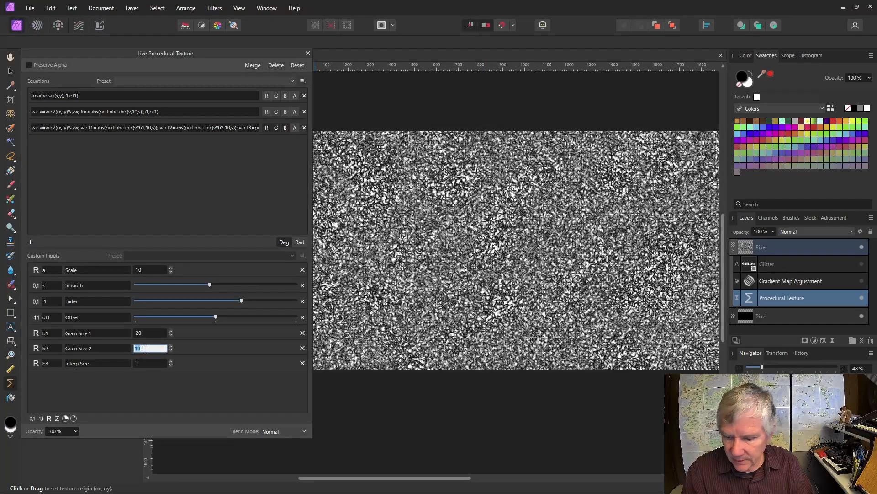
{"action": "type", "text": "25"}
{"action": "key", "text": "Return"}
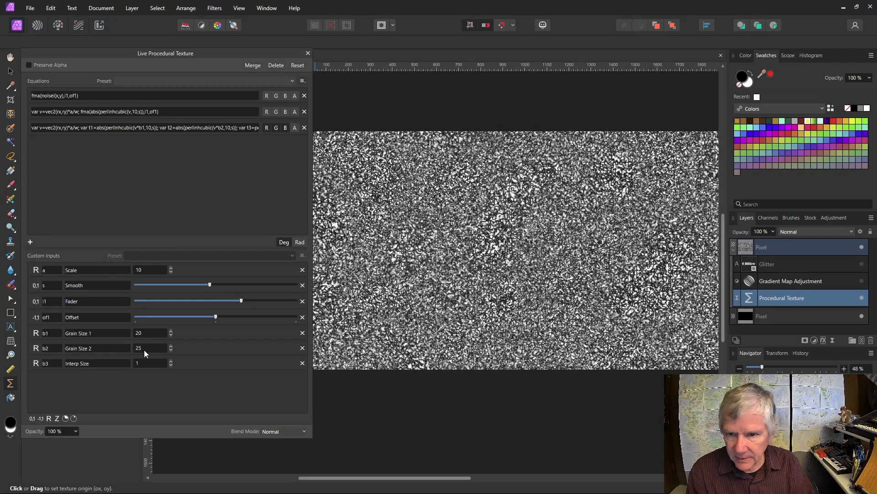
{"action": "left_click_drag", "start_coordinate": [488, 320], "coordinate": [715, 301]}
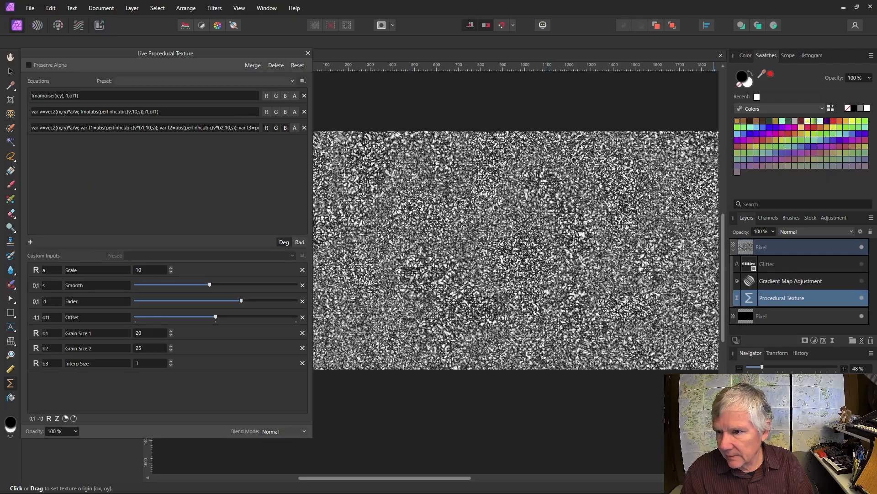
{"action": "left_click_drag", "start_coordinate": [514, 292], "coordinate": [693, 216]}
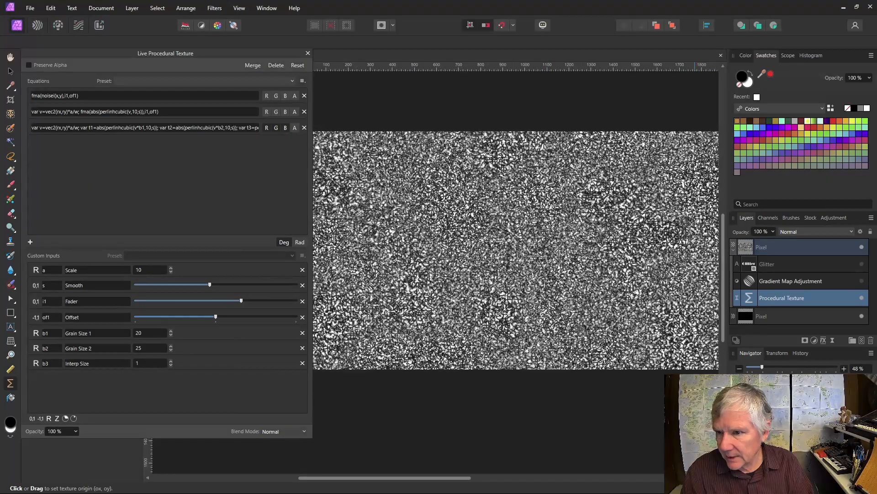
Step: Try Interp Size 0.5, then return it to 1
{"action": "left_click", "coordinate": [150, 366]}
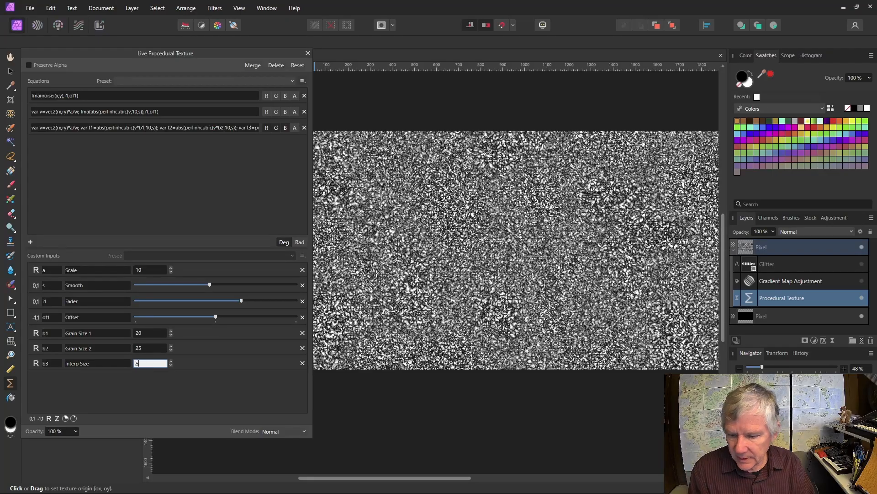
{"action": "type", "text": ".5"}
{"action": "key", "text": "Return"}
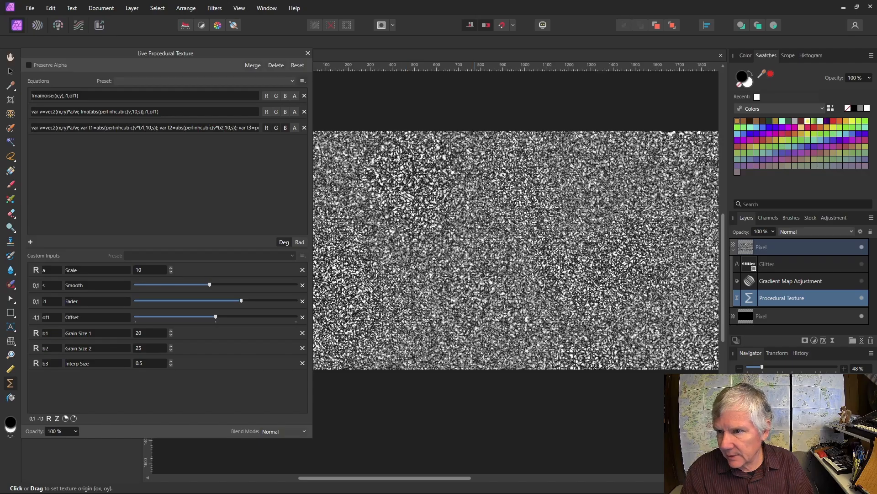
{"action": "left_click_drag", "start_coordinate": [476, 247], "coordinate": [567, 354]}
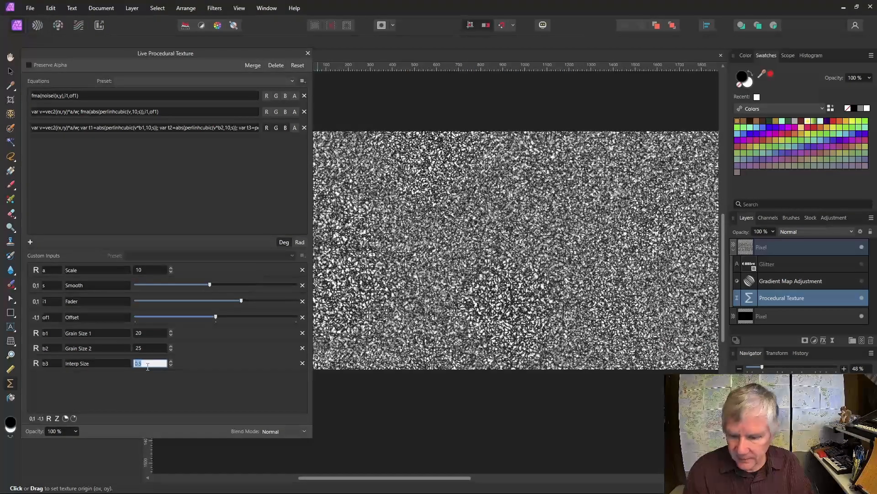
{"action": "type", "text": "1"}
{"action": "key", "text": "Return"}
{"action": "left_click_drag", "start_coordinate": [572, 215], "coordinate": [546, 257]}
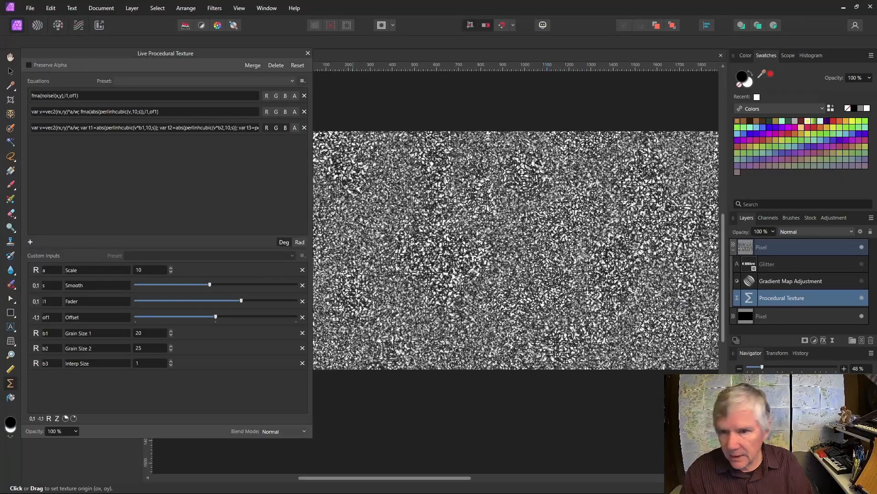
Step: Nudge Scale up to 12 and back down to 10
{"action": "left_click", "coordinate": [170, 268]}
{"action": "left_click", "coordinate": [170, 268]}
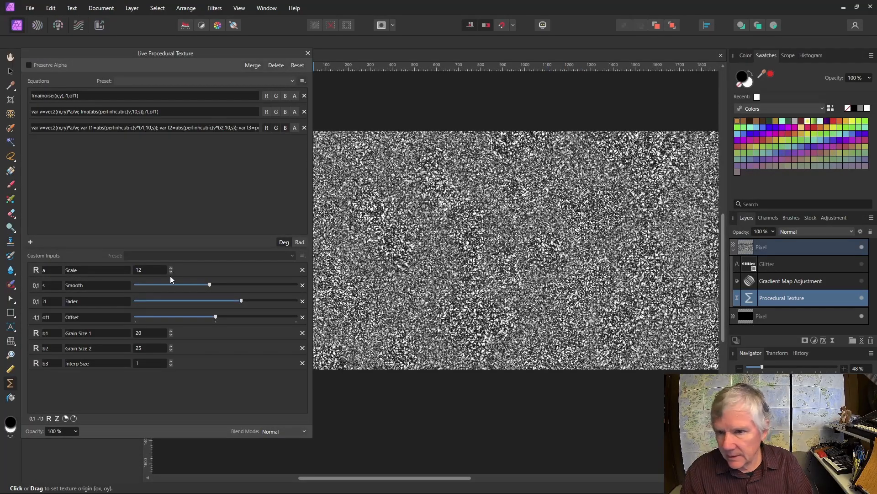
{"action": "left_click", "coordinate": [170, 272]}
{"action": "left_click", "coordinate": [170, 271]}
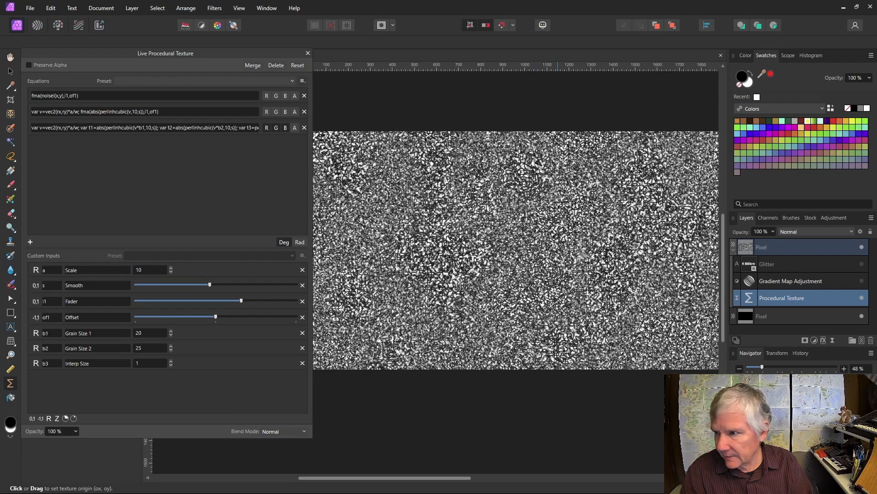
Step: Turn on the gold gradient map and show the Glitter text layer
{"action": "left_click", "coordinate": [862, 281]}
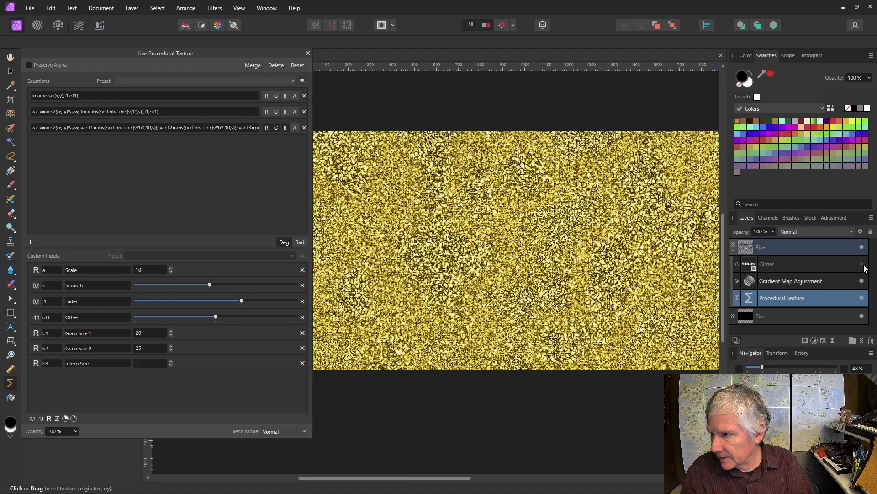
{"action": "left_click", "coordinate": [862, 264]}
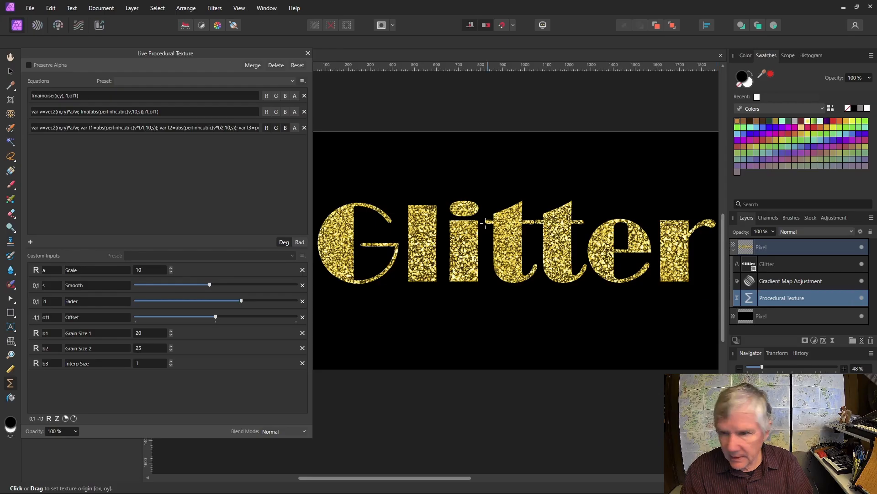
{"action": "scroll", "coordinate": [485, 222], "scroll_direction": "up", "scroll_amount": 5}
{"action": "scroll", "coordinate": [485, 221], "scroll_direction": "down", "scroll_amount": 4}
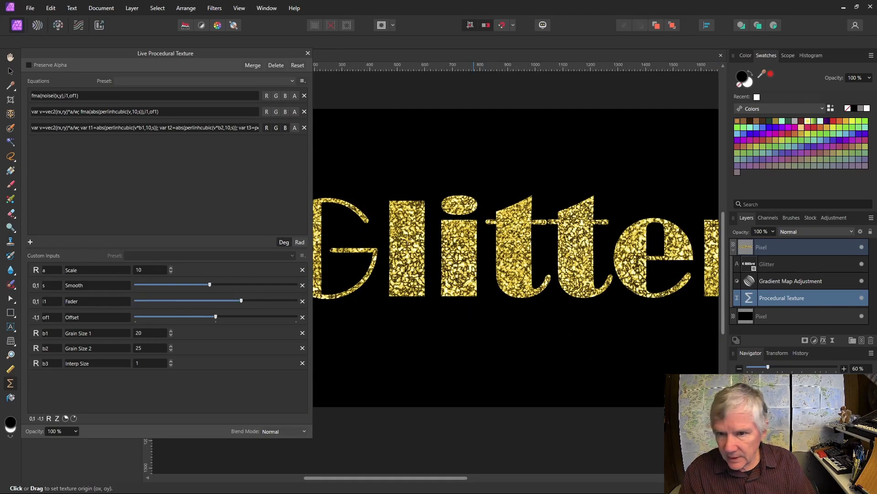
{"action": "scroll", "coordinate": [549, 262], "scroll_direction": "up", "scroll_amount": 3}
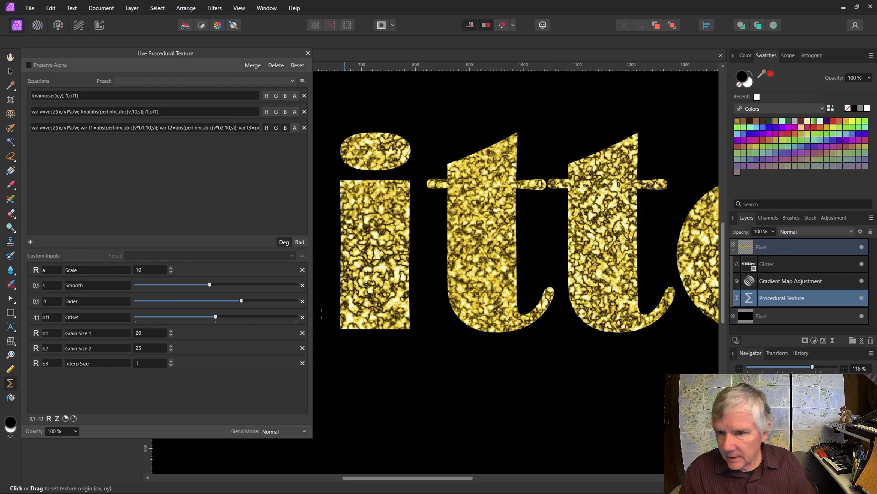
Step: Set the noise Scale to 30 and drag the texture origin to reposition the glitter in the letters
{"action": "left_click", "coordinate": [172, 268]}
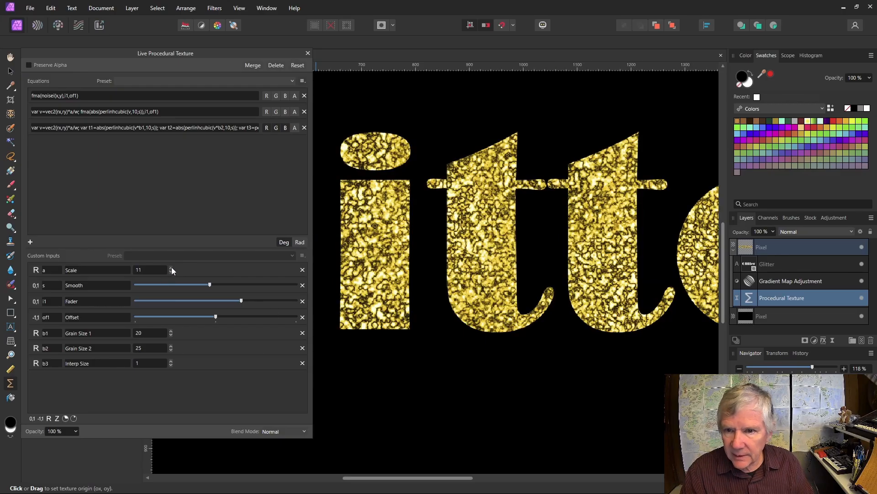
{"action": "left_click", "coordinate": [171, 268]}
{"action": "left_click", "coordinate": [172, 267]}
{"action": "left_click", "coordinate": [172, 267]}
{"action": "left_click", "coordinate": [172, 268]}
{"action": "left_click", "coordinate": [171, 268]}
{"action": "left_click", "coordinate": [171, 269]}
{"action": "left_click", "coordinate": [171, 269]}
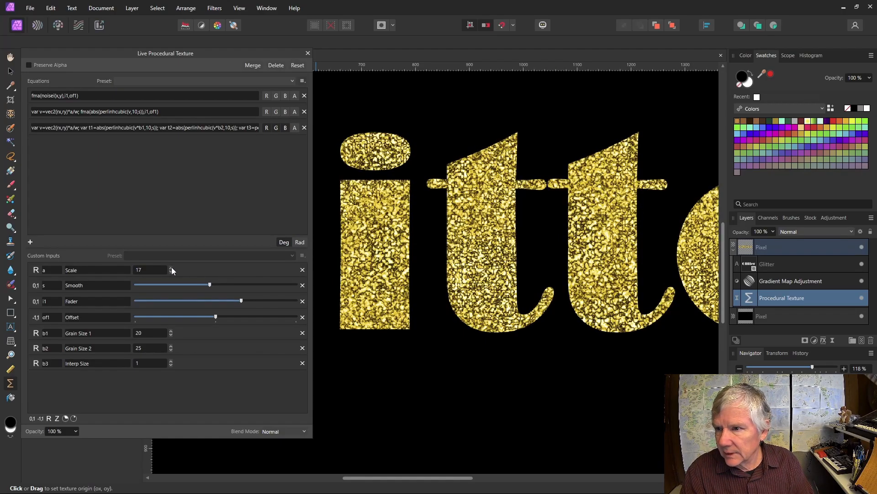
{"action": "left_click", "coordinate": [172, 269]}
{"action": "left_click", "coordinate": [171, 269]}
{"action": "left_click", "coordinate": [172, 268]}
{"action": "left_click", "coordinate": [171, 269]}
{"action": "left_click", "coordinate": [171, 269]}
{"action": "left_click", "coordinate": [172, 269]}
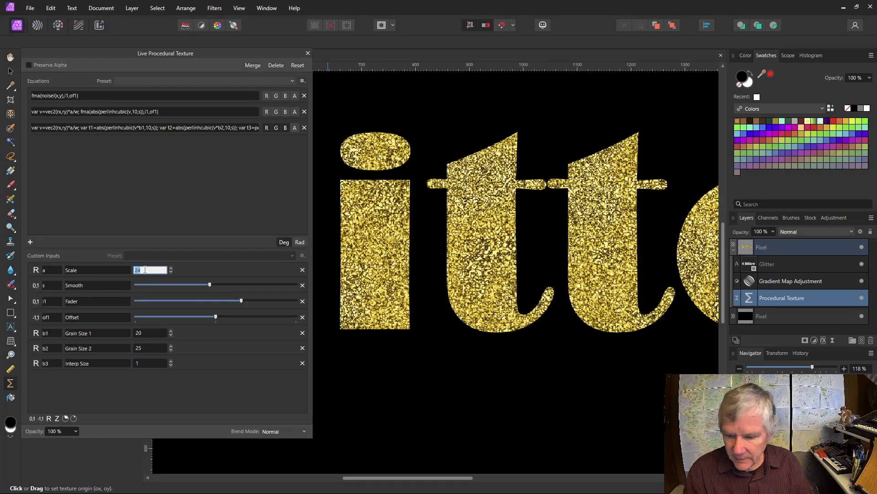
{"action": "type", "text": "30"}
{"action": "key", "text": "Return"}
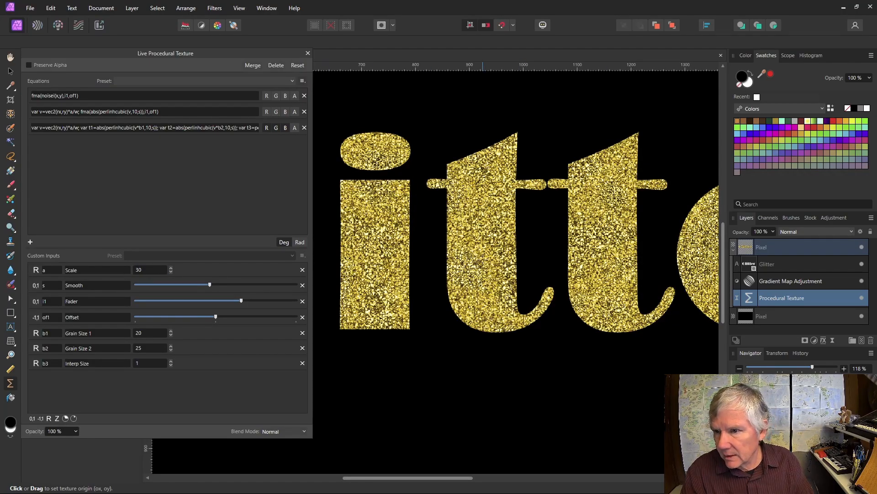
{"action": "left_click_drag", "start_coordinate": [482, 259], "coordinate": [521, 207]}
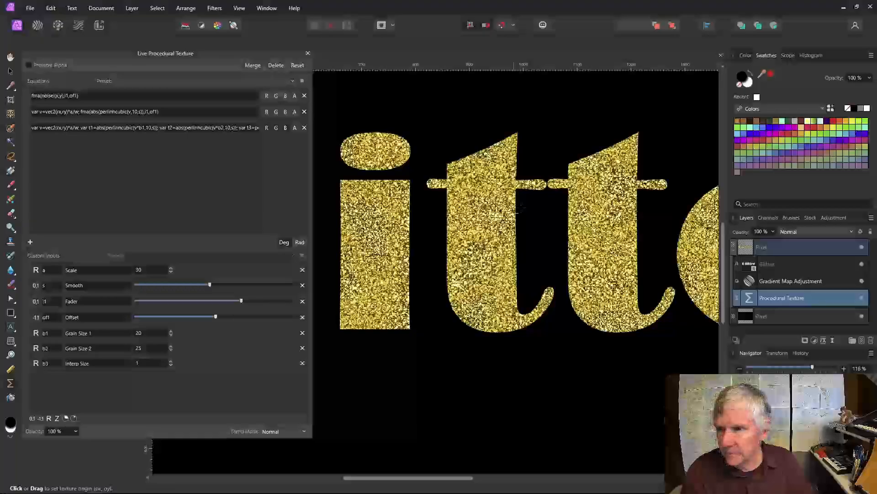
Step: Hide the gold gradient map and the Glitter text layer, then zoom to inspect the bare noise
{"action": "left_click", "coordinate": [862, 279]}
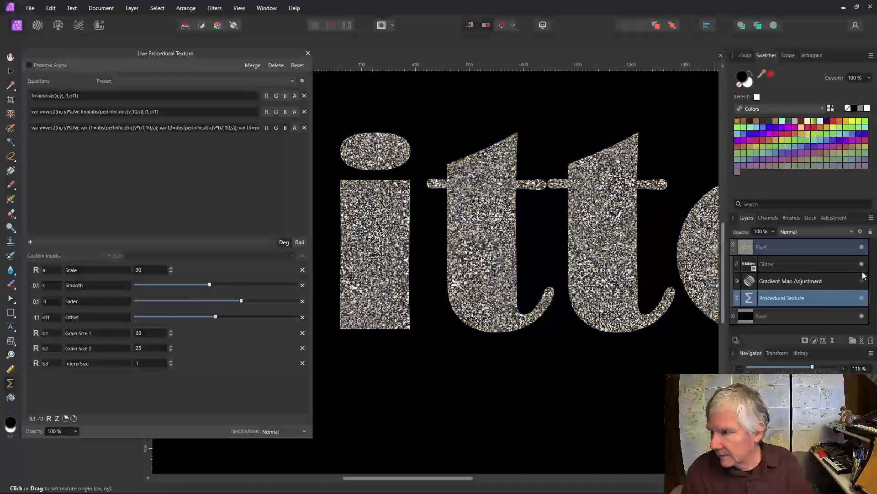
{"action": "left_click", "coordinate": [862, 264]}
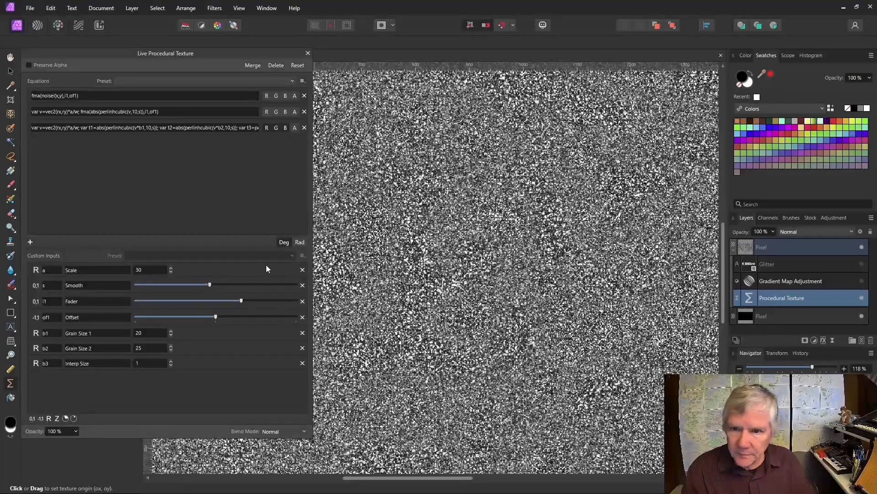
{"action": "scroll", "coordinate": [501, 189], "scroll_direction": "down", "scroll_amount": 4}
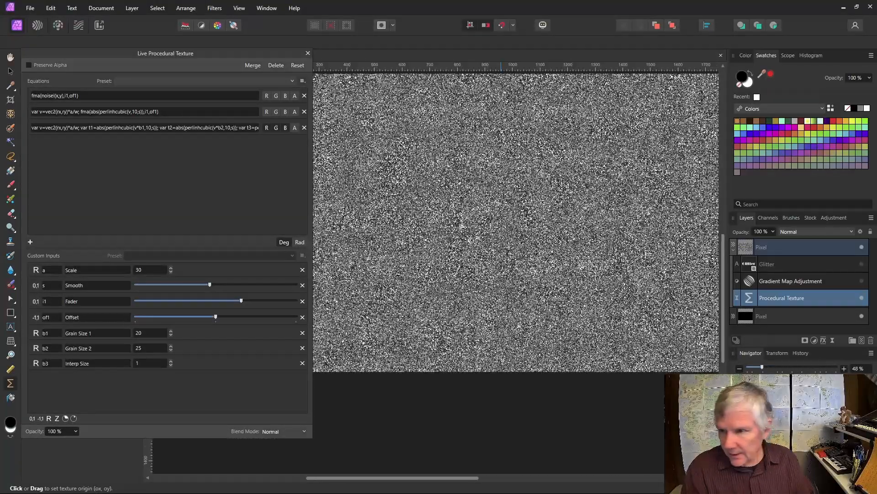
{"action": "scroll", "coordinate": [502, 189], "scroll_direction": "up", "scroll_amount": 5}
{"action": "scroll", "coordinate": [501, 188], "scroll_direction": "up", "scroll_amount": 1}
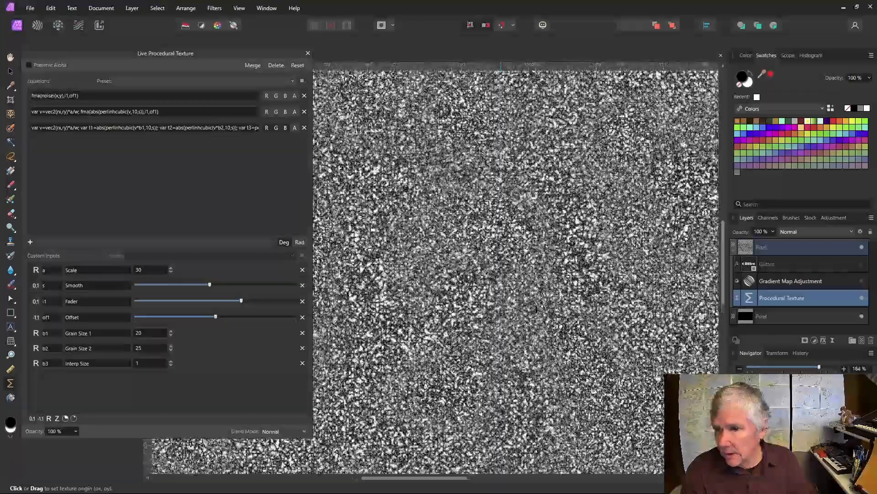
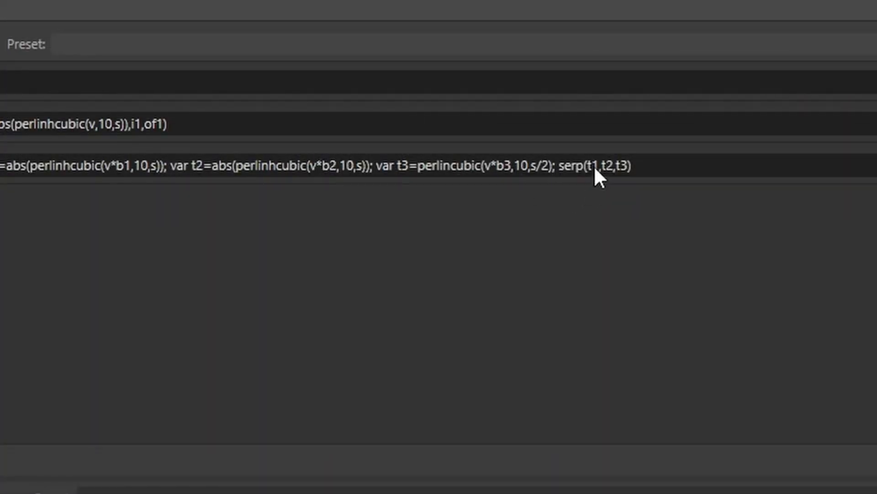
Step: Duplicate the var t3 statement in the equation, pasting it just before serp
{"action": "left_click", "coordinate": [560, 166]}
{"action": "left_click", "coordinate": [564, 165]}
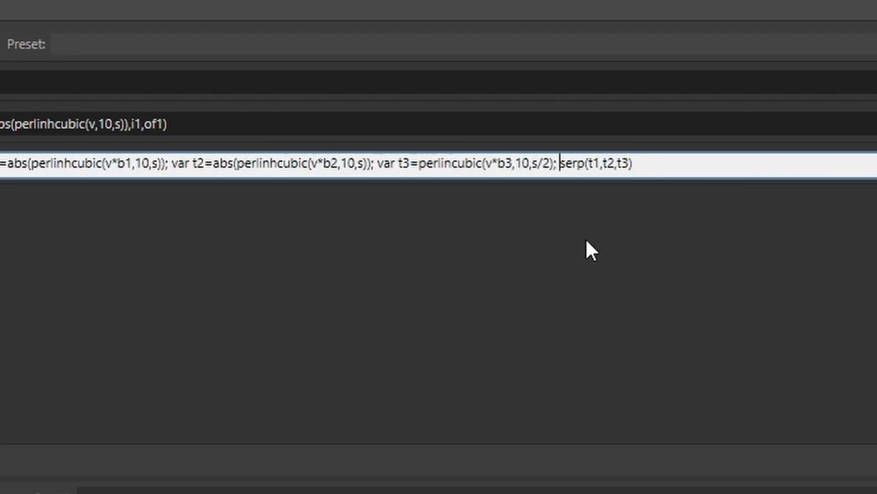
{"action": "left_click_drag", "start_coordinate": [379, 161], "coordinate": [561, 164]}
{"action": "key", "text": "ctrl+c"}
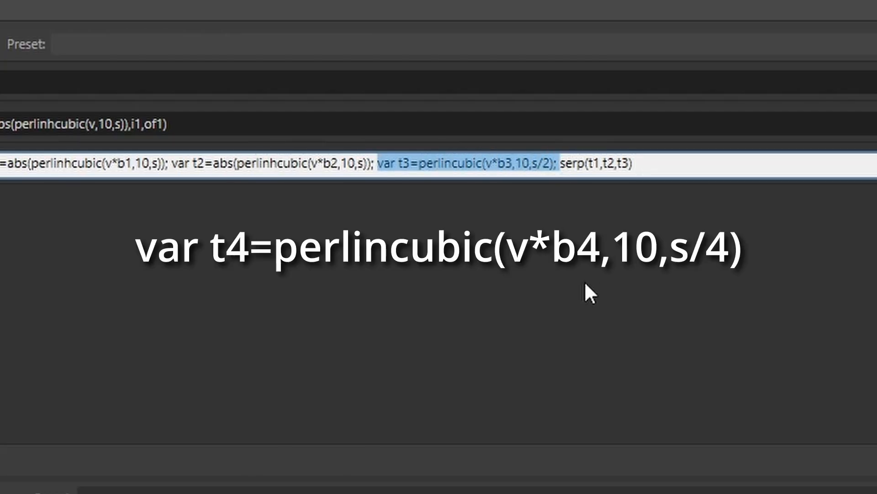
{"action": "left_click", "coordinate": [563, 164]}
{"action": "key", "text": "ctrl+v"}
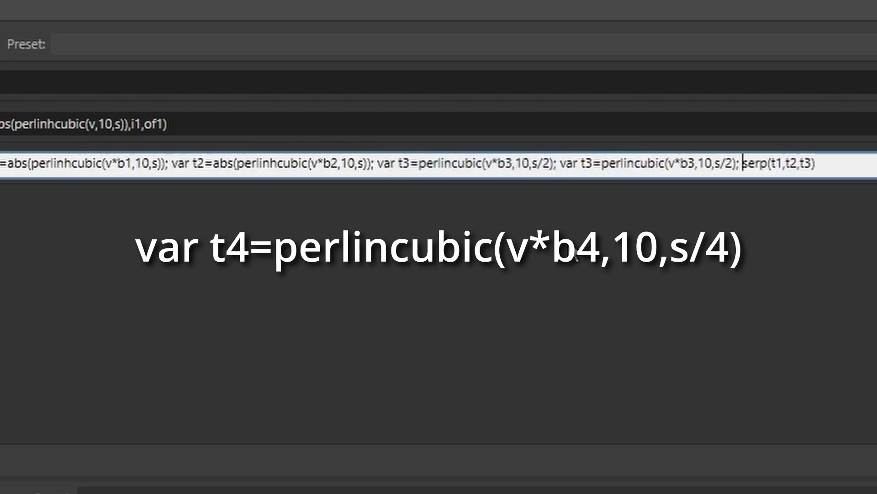
Step: Change the copied statement to var t4=perlincubic(v*b4,10,s/4) and commit the equation
{"action": "left_click", "coordinate": [612, 164]}
{"action": "left_click", "coordinate": [593, 163]}
{"action": "key", "text": "BackSpace"}
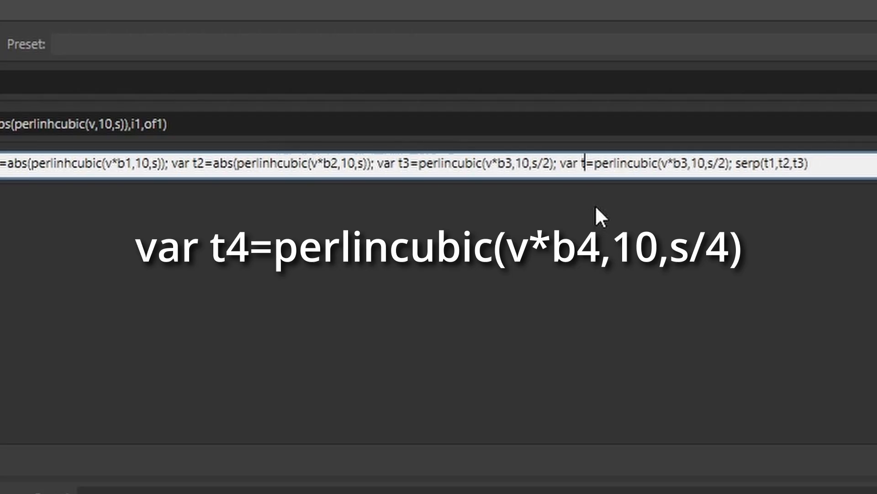
{"action": "type", "text": "4"}
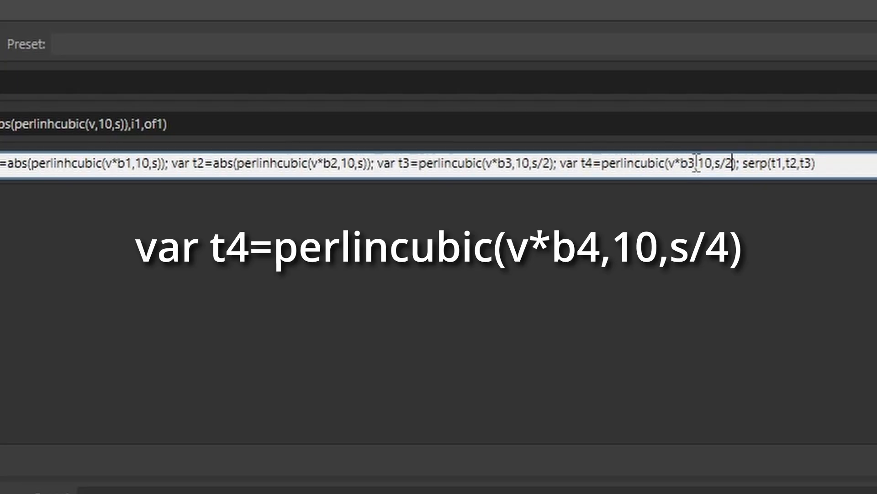
{"action": "key", "text": "BackSpace"}
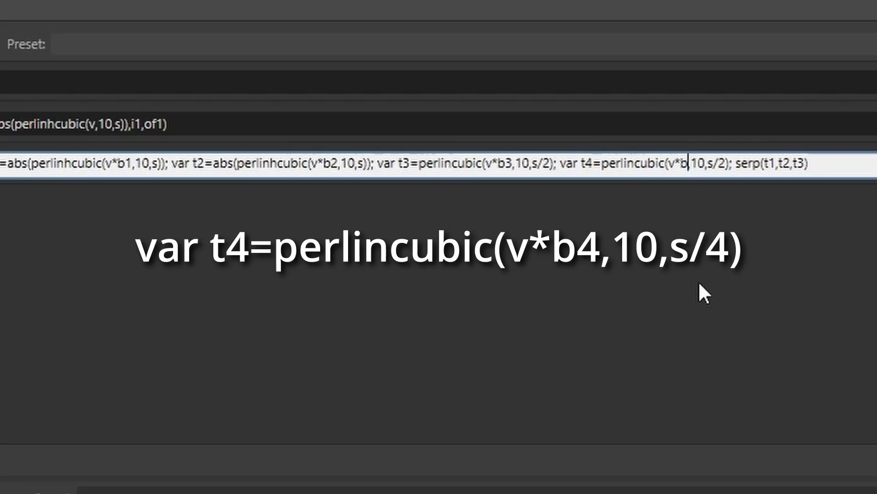
{"action": "type", "text": "4"}
{"action": "left_click", "coordinate": [733, 163]}
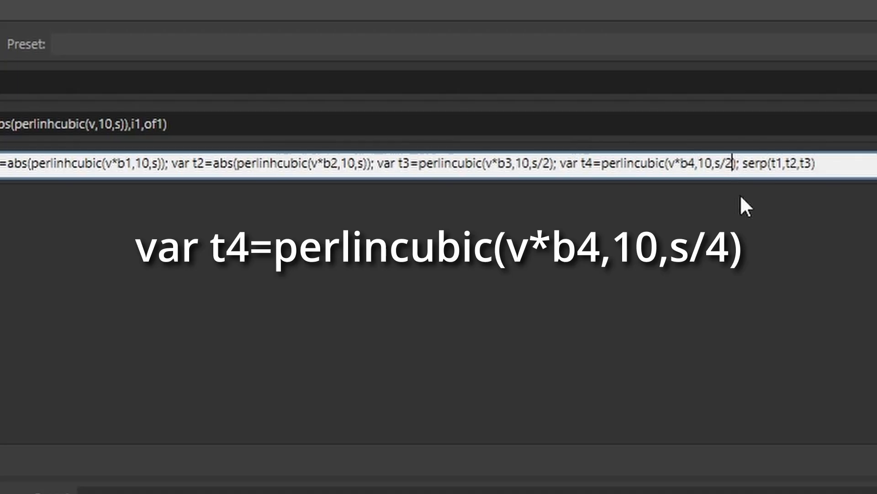
{"action": "key", "text": "BackSpace"}
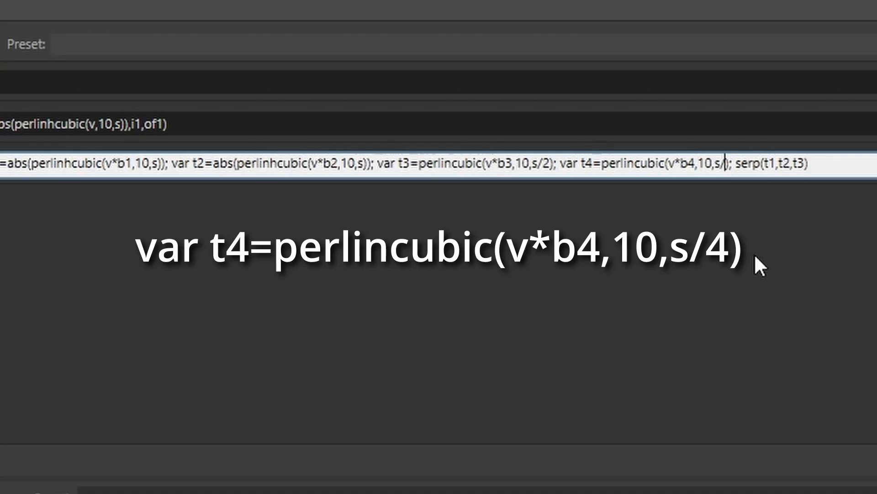
{"action": "type", "text": "4"}
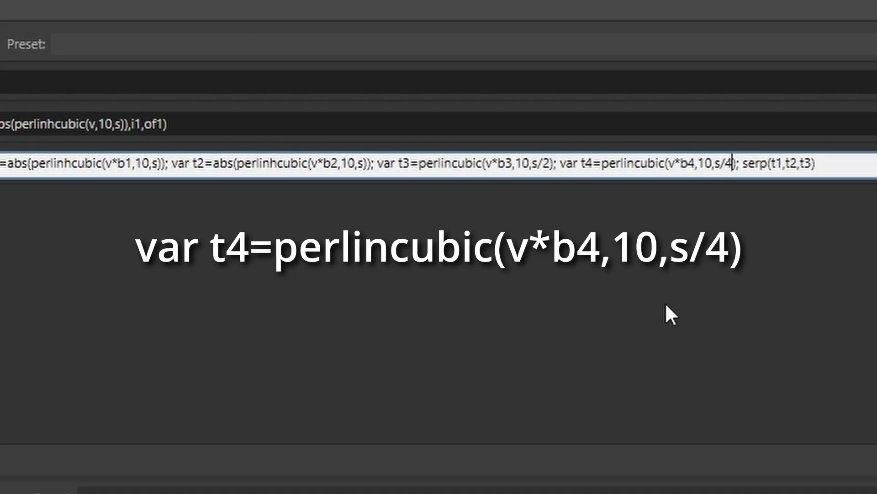
{"action": "left_click", "coordinate": [639, 283]}
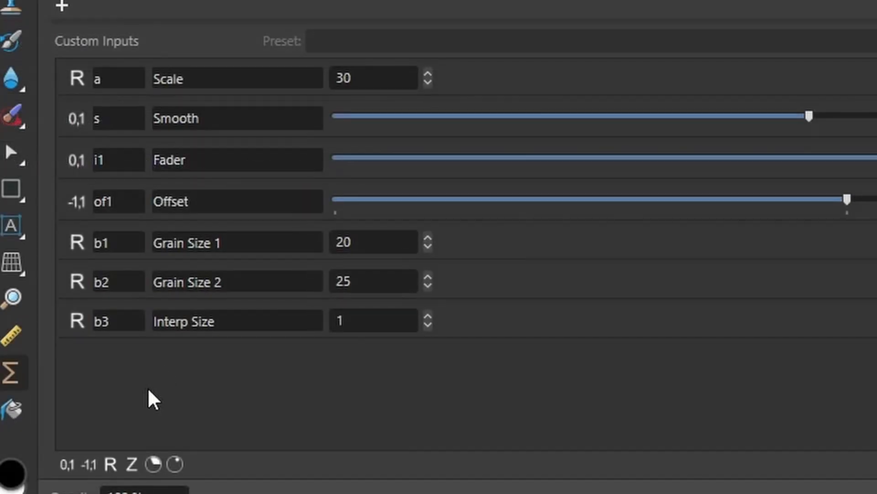
Step: Add custom input b4 labelled Fade Size with value 1, and append * to the equation
{"action": "left_click", "coordinate": [110, 465]}
{"action": "left_click", "coordinate": [121, 358]}
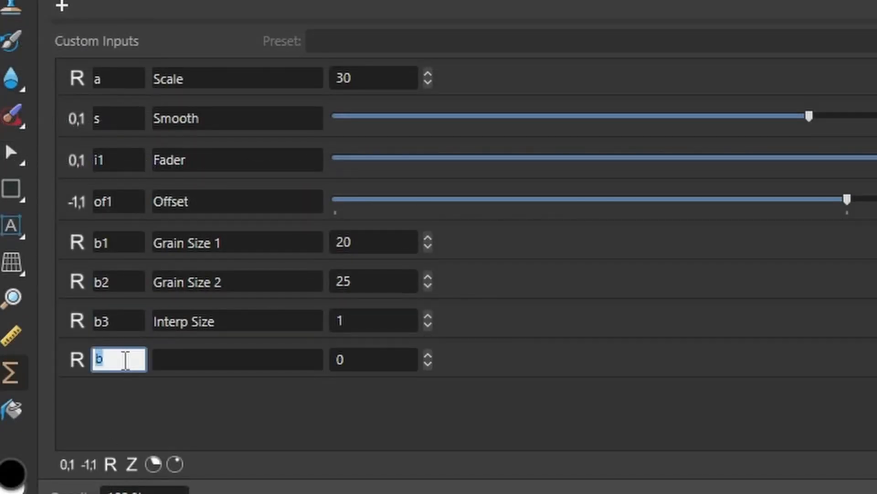
{"action": "type", "text": "4"}
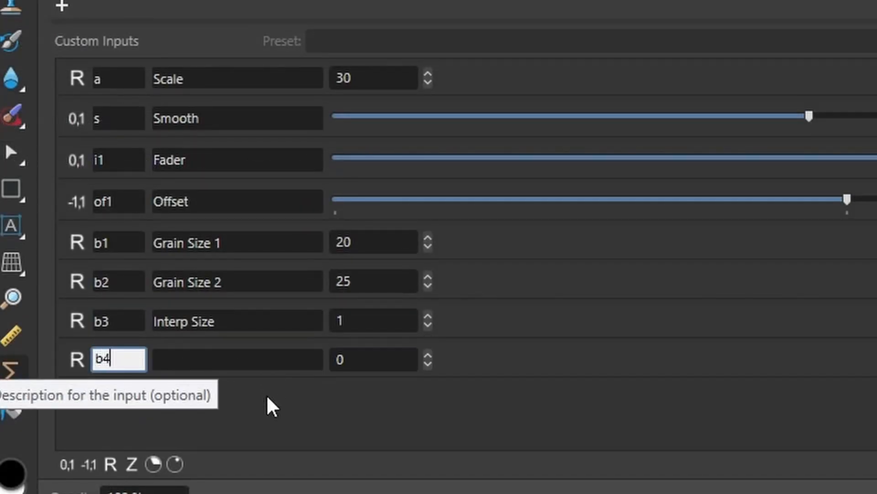
{"action": "key", "text": "Return"}
{"action": "left_click", "coordinate": [234, 362]}
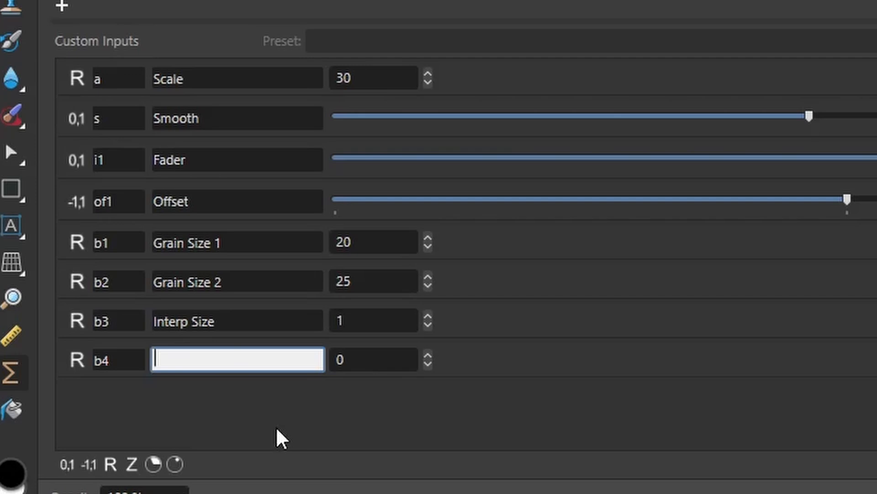
{"action": "type", "text": "Fade Size"}
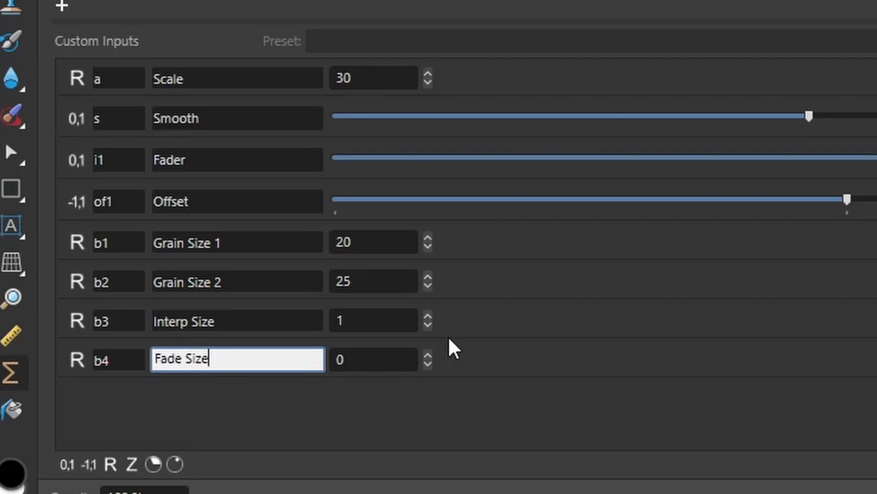
{"action": "left_click", "coordinate": [428, 356]}
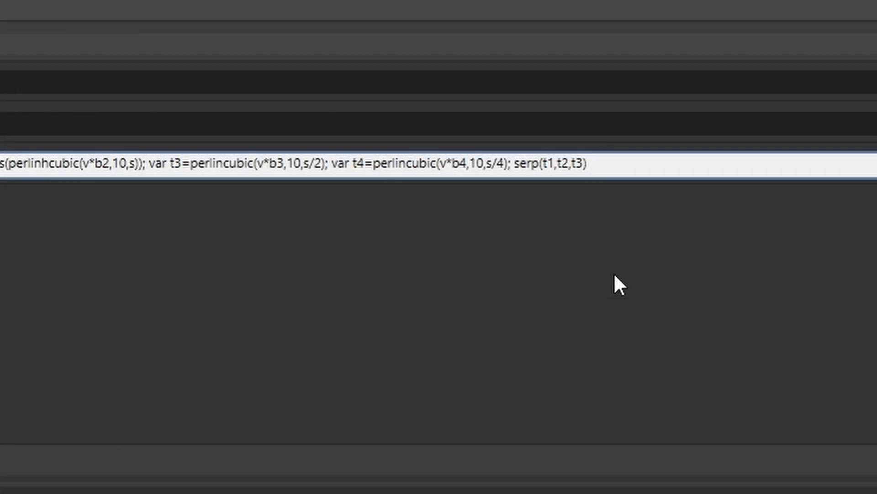
{"action": "type", "text": "*("}
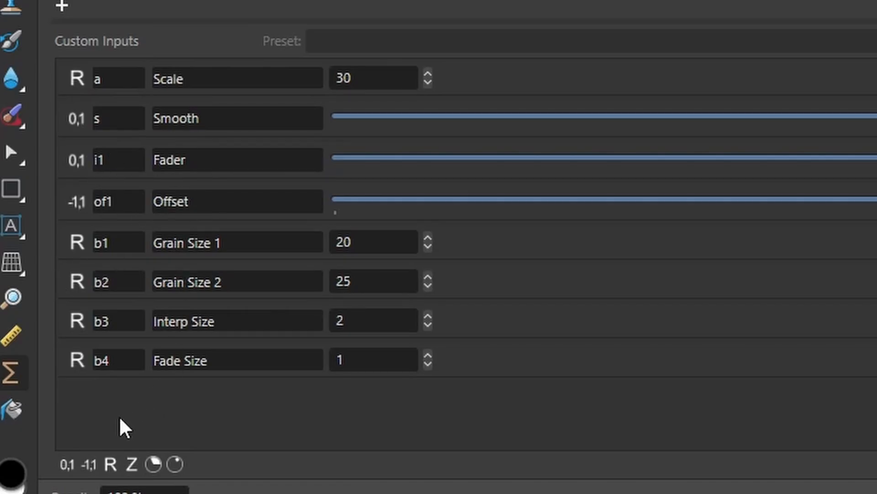
Step: Add a 0–1 slider i4 'Fader 4' and a -1–1 slider of4 'Offset 4'
{"action": "left_click", "coordinate": [65, 471]}
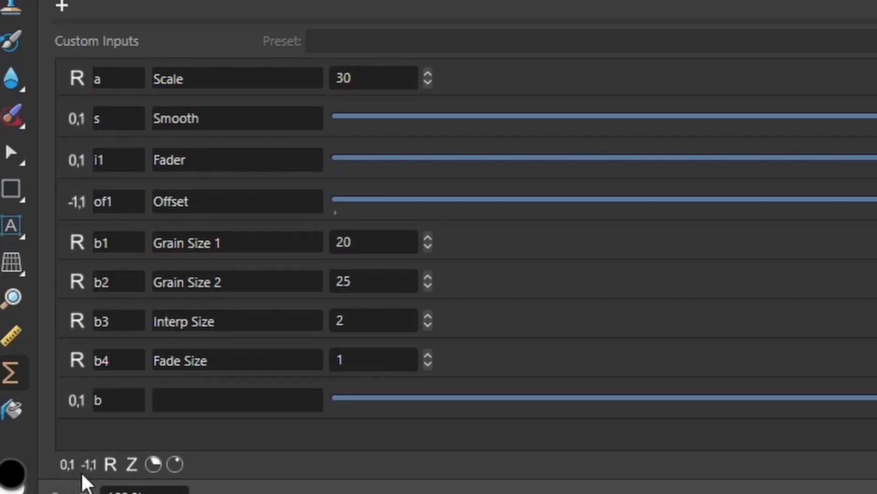
{"action": "left_click", "coordinate": [89, 471]}
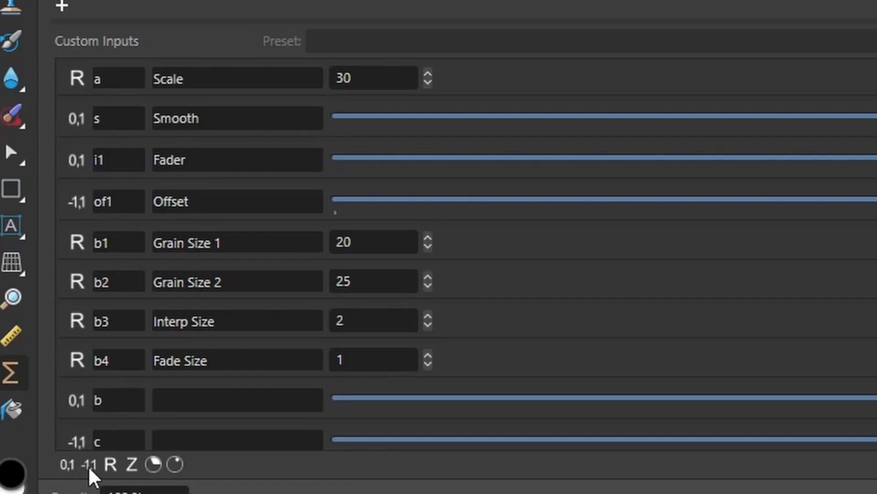
{"action": "double_click", "coordinate": [107, 405]}
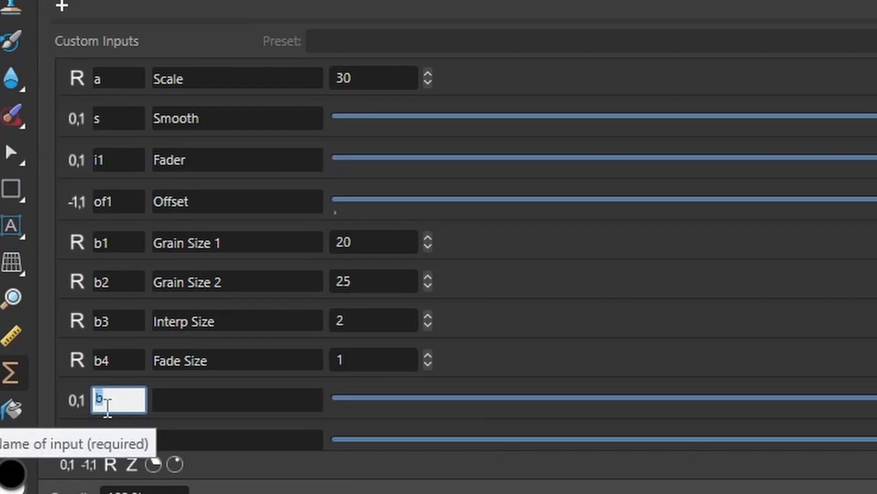
{"action": "key", "text": "BackSpace"}
{"action": "scroll", "coordinate": [173, 411], "scroll_direction": "down", "scroll_amount": 1}
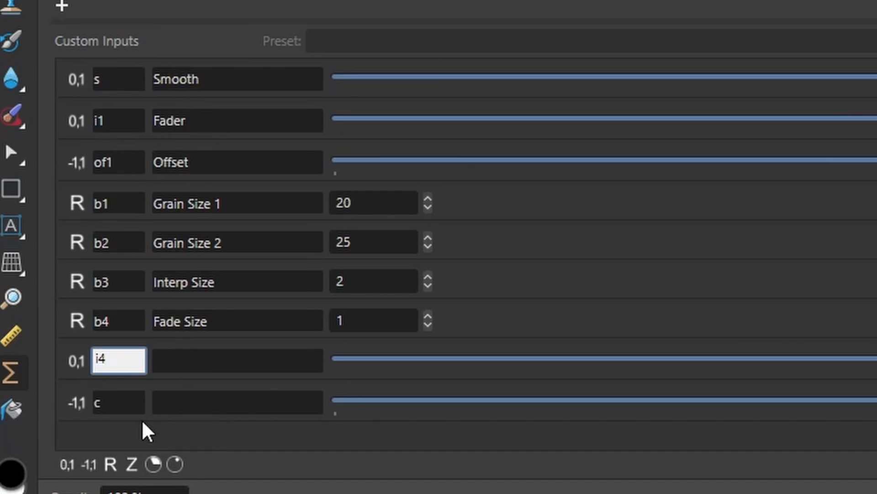
{"action": "double_click", "coordinate": [129, 404]}
{"action": "type", "text": "of"}
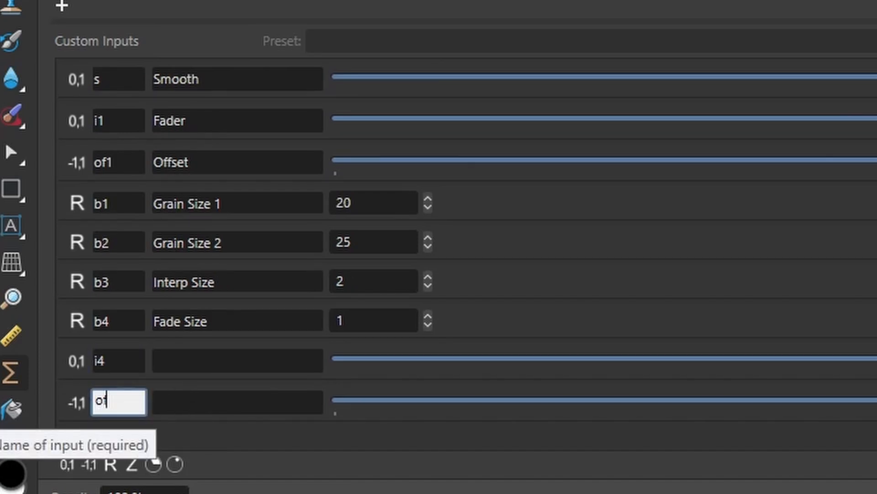
{"action": "type", "text": "4"}
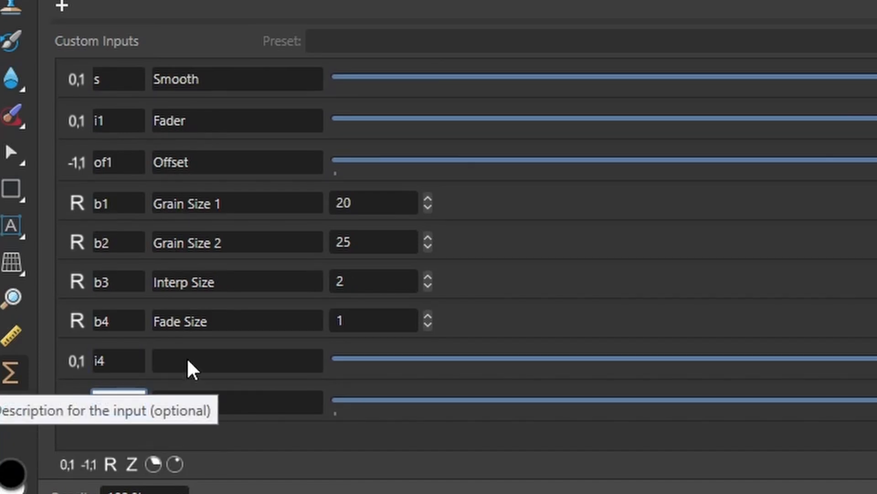
{"action": "left_click", "coordinate": [205, 359]}
{"action": "type", "text": "Fader"}
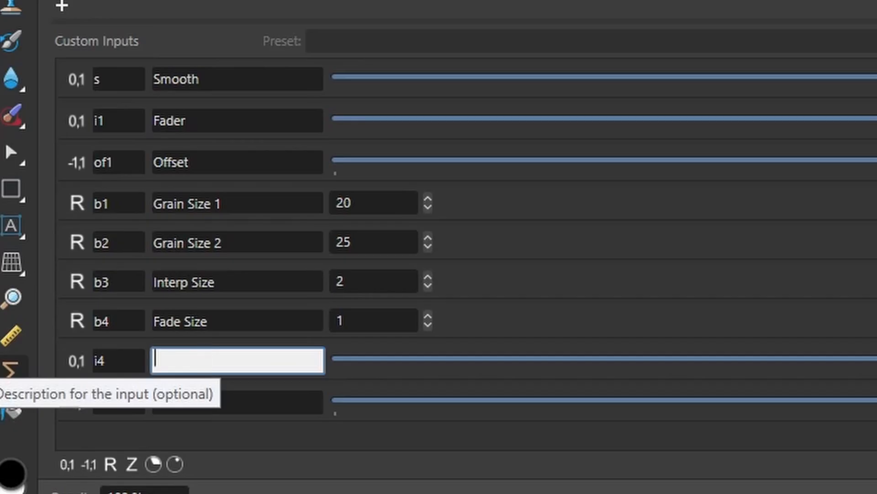
{"action": "type", "text": " 4"}
{"action": "left_click", "coordinate": [229, 405]}
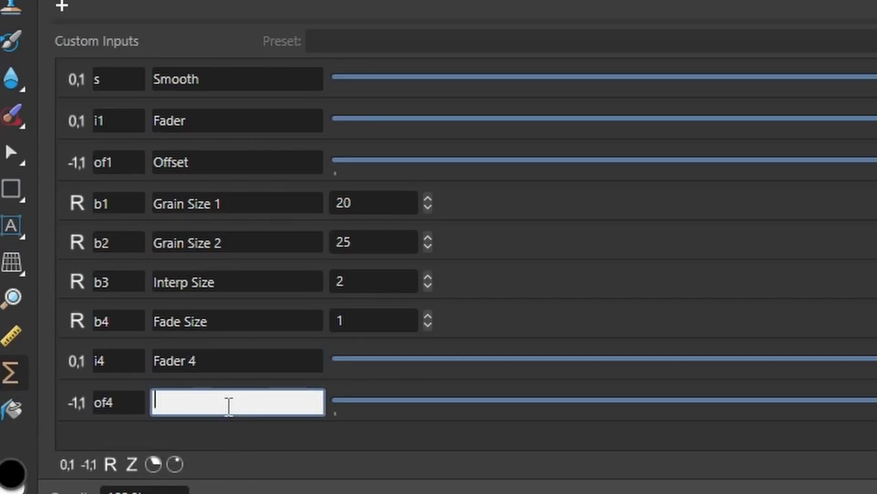
{"action": "type", "text": "Offset 4"}
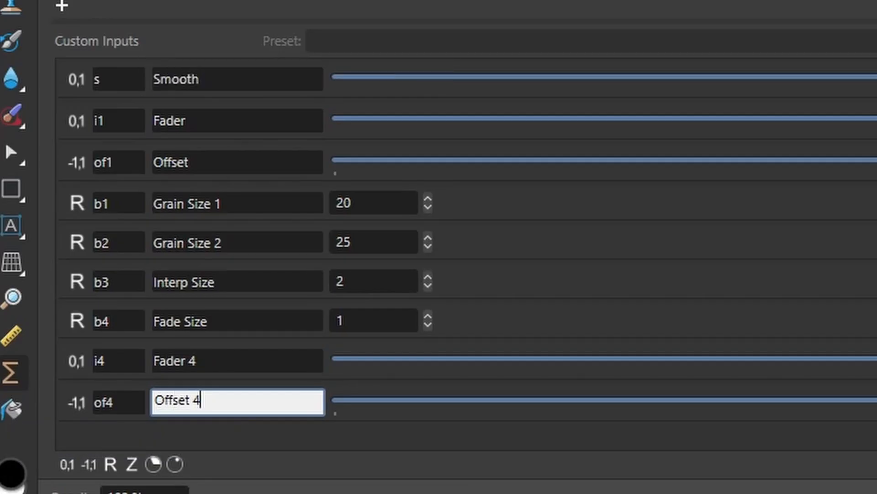
{"action": "key", "text": "Return"}
Step: Finish the equation's ending as serp(t1,t2,t3)*fma(t4,i4,of4) and commit it
{"action": "left_click", "coordinate": [605, 165]}
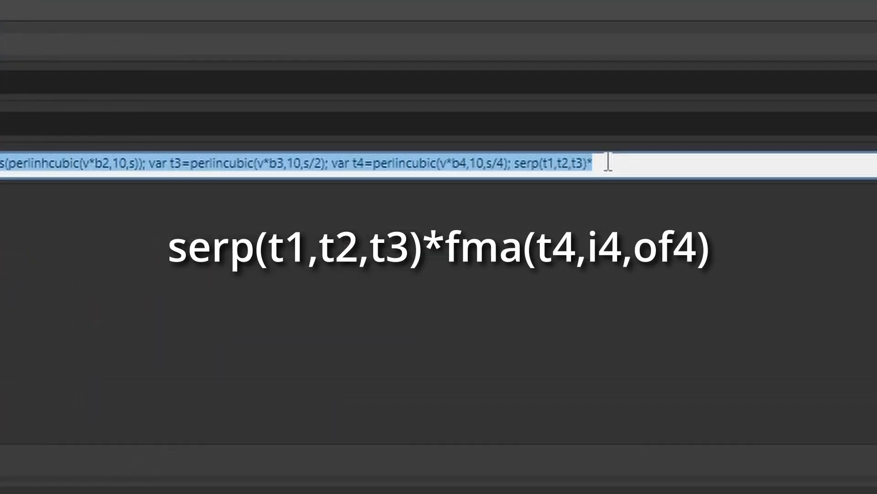
{"action": "type", "text": "fma(t"}
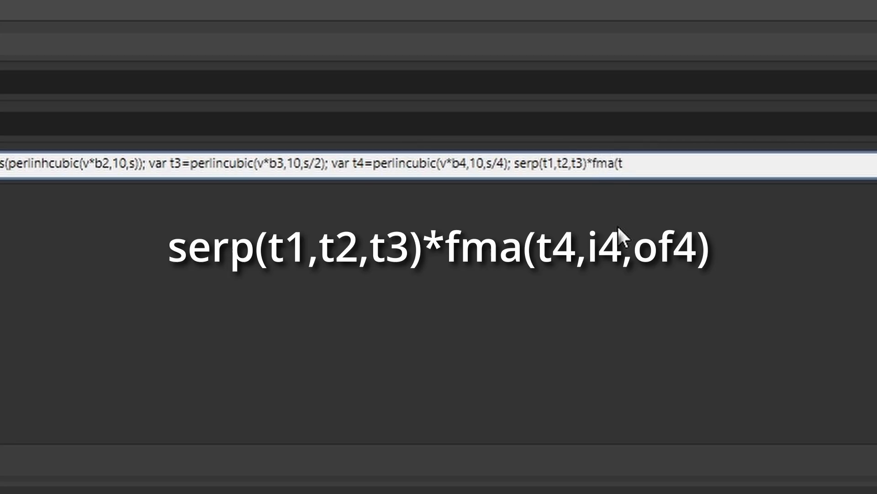
{"action": "type", "text": "4,i4,"}
{"action": "key", "text": "BackSpace"}
{"action": "type", "text": "of4)"}
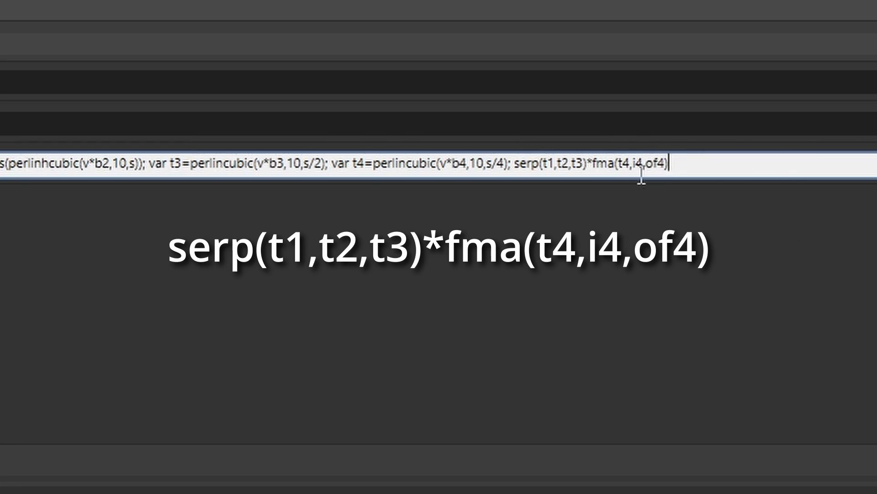
{"action": "left_click", "coordinate": [546, 290]}
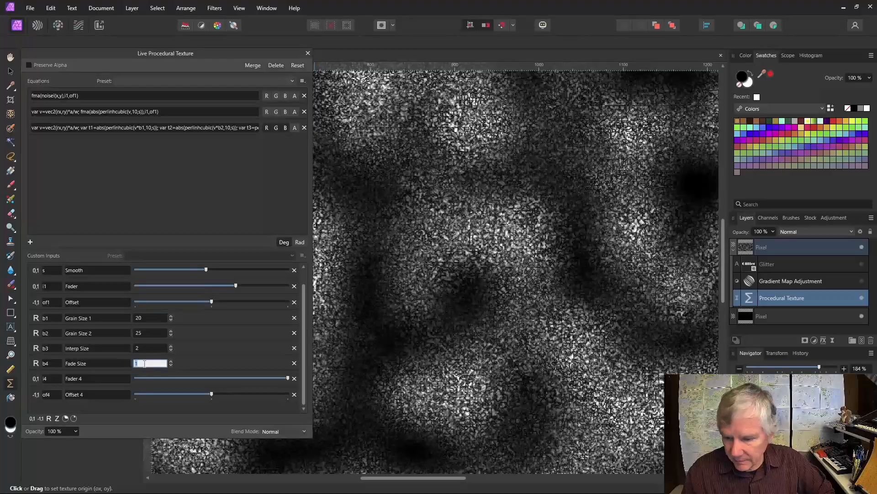
Step: Set Fade Size to 0.5 and retune the Offset 4 and Fader 4 sliders
{"action": "type", "text": "0.5"}
{"action": "key", "text": "Return"}
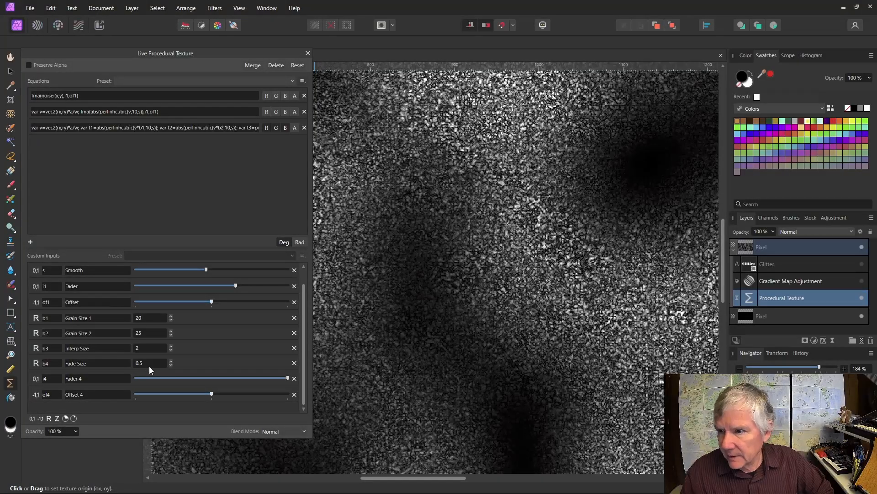
{"action": "left_click_drag", "start_coordinate": [212, 396], "coordinate": [190, 396]}
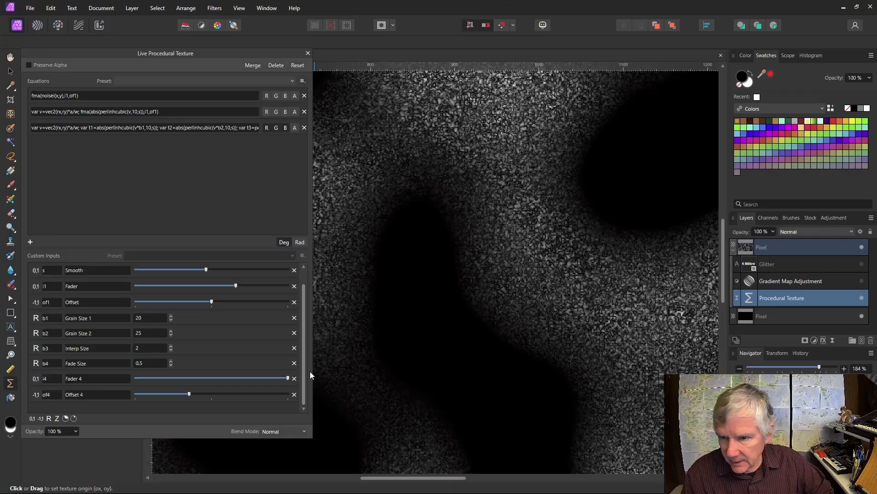
{"action": "left_click_drag", "start_coordinate": [288, 378], "coordinate": [241, 396]}
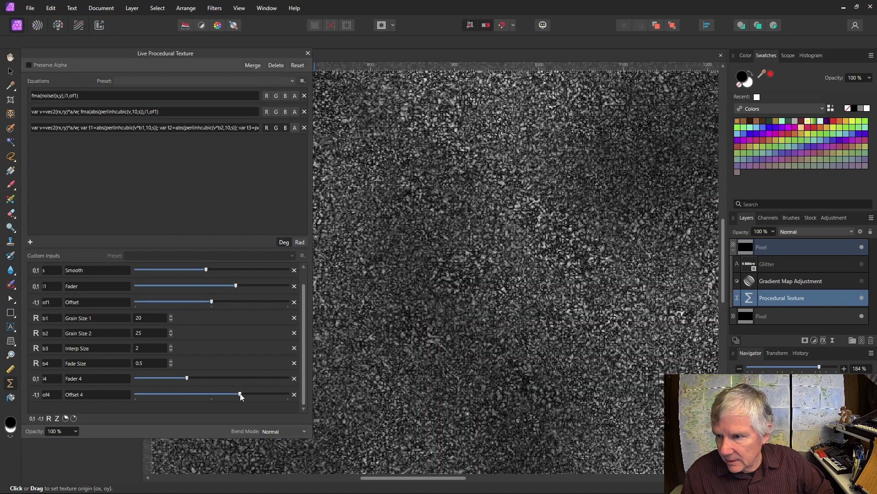
{"action": "left_click_drag", "start_coordinate": [186, 378], "coordinate": [223, 380]}
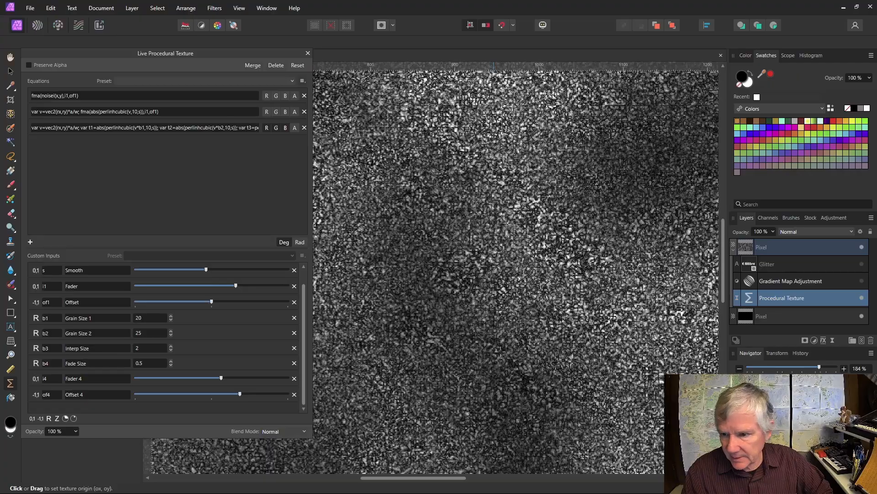
Step: Fit the document in view and show the gold gradient map and Glitter text layer
{"action": "key", "text": "ctrl+0"}
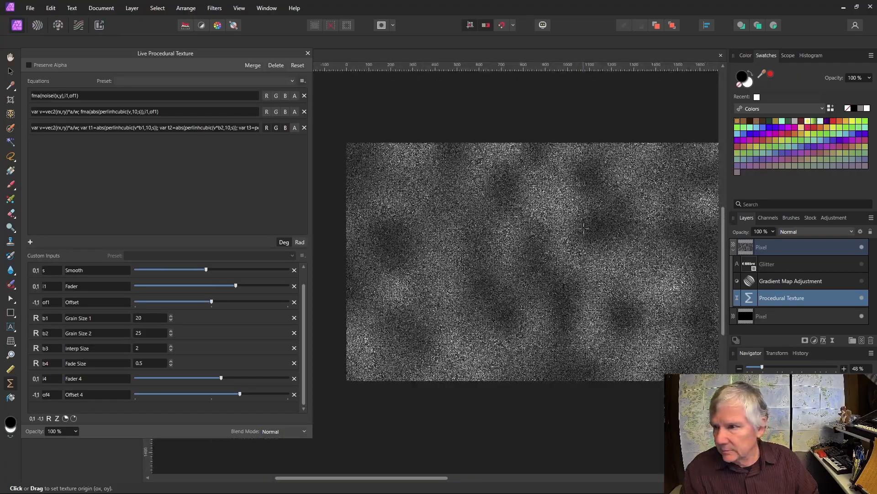
{"action": "scroll", "coordinate": [584, 228], "scroll_direction": "up", "scroll_amount": 3}
{"action": "scroll", "coordinate": [597, 228], "scroll_direction": "up", "scroll_amount": 4}
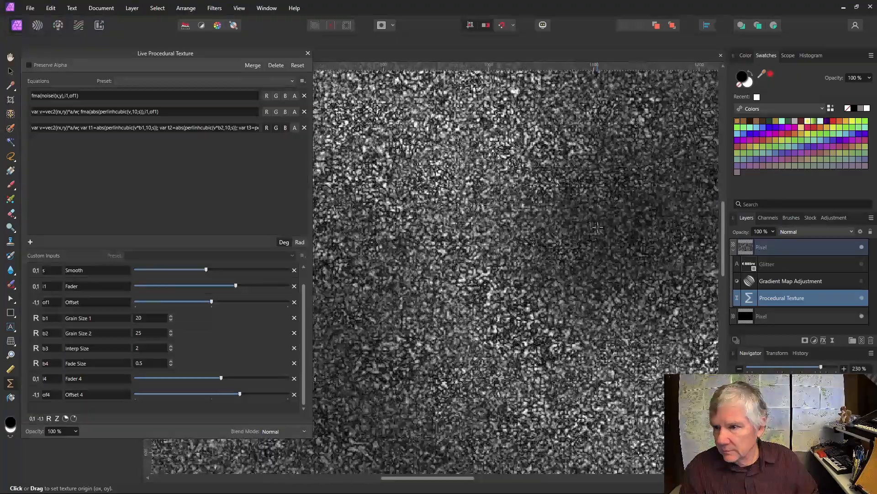
{"action": "scroll", "coordinate": [598, 227], "scroll_direction": "down", "scroll_amount": 4}
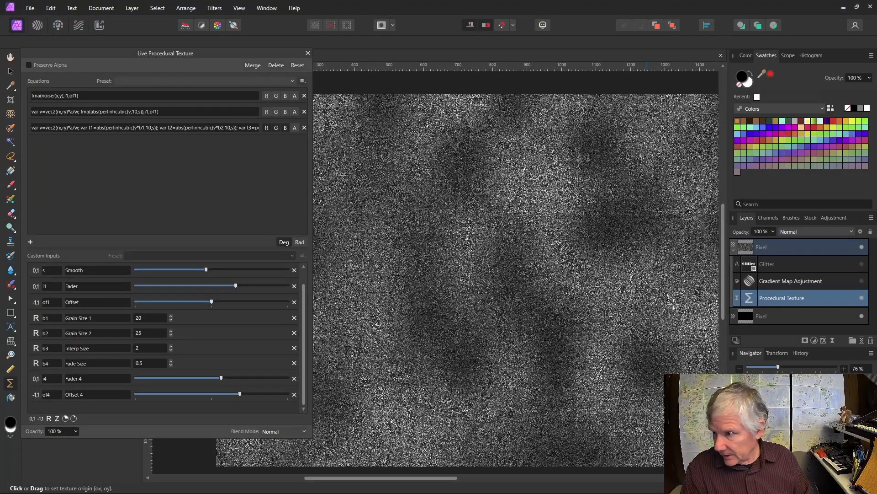
{"action": "left_click", "coordinate": [862, 280]}
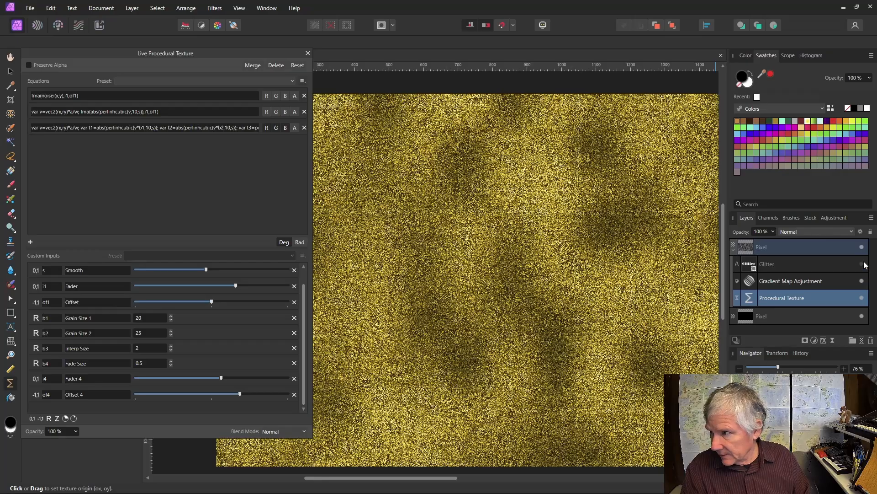
{"action": "left_click", "coordinate": [862, 263]}
{"action": "scroll", "coordinate": [522, 233], "scroll_direction": "down", "scroll_amount": 3}
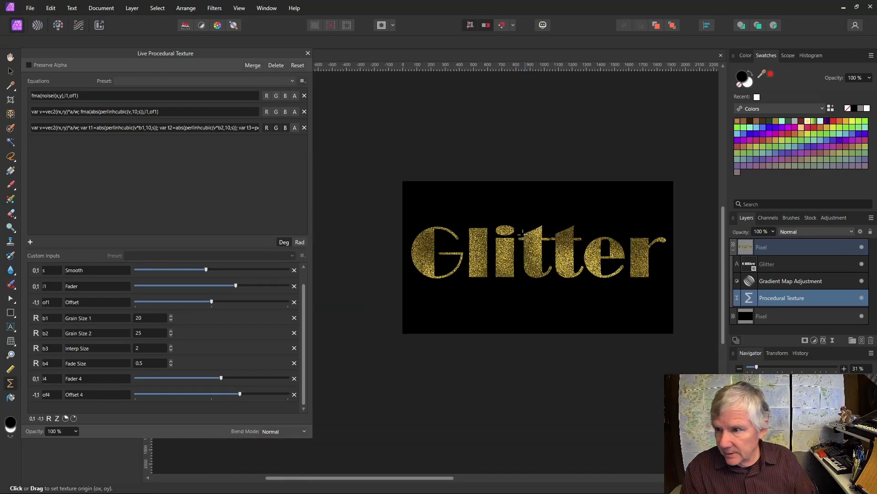
{"action": "scroll", "coordinate": [620, 235], "scroll_direction": "up", "scroll_amount": 1}
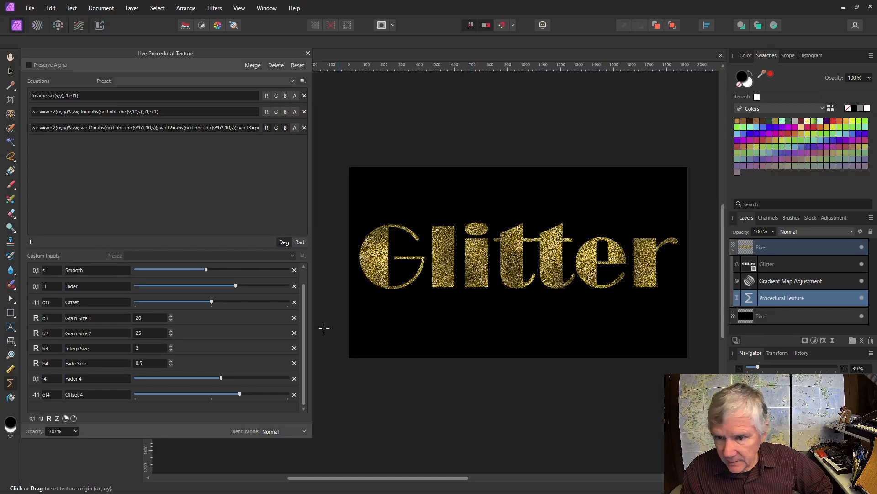
Step: Fine-tune Fader 4 and widen the procedural texture panel to reveal the full third equation
{"action": "left_click_drag", "start_coordinate": [221, 382], "coordinate": [278, 380]}
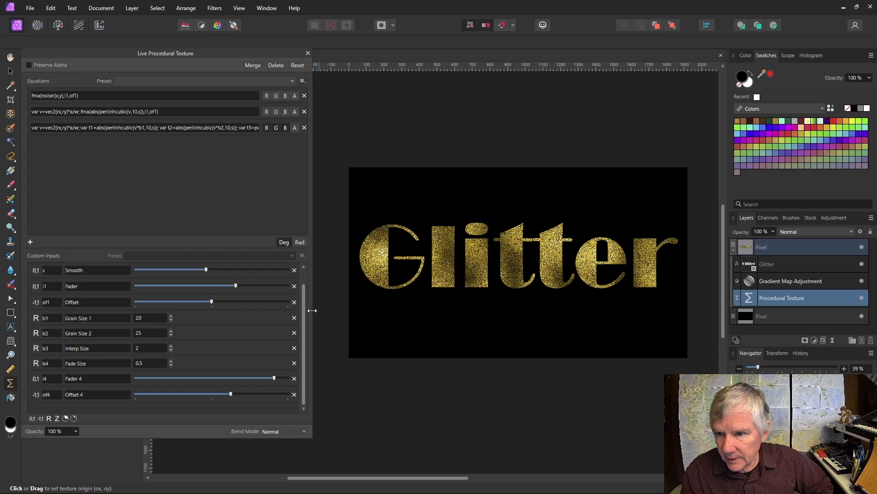
{"action": "mouse_move", "coordinate": [312, 310]}
{"action": "left_mouse_down"}
{"action": "mouse_move", "coordinate": [623, 297]}
{"action": "mouse_move", "coordinate": [325, 299]}
{"action": "left_mouse_up"}
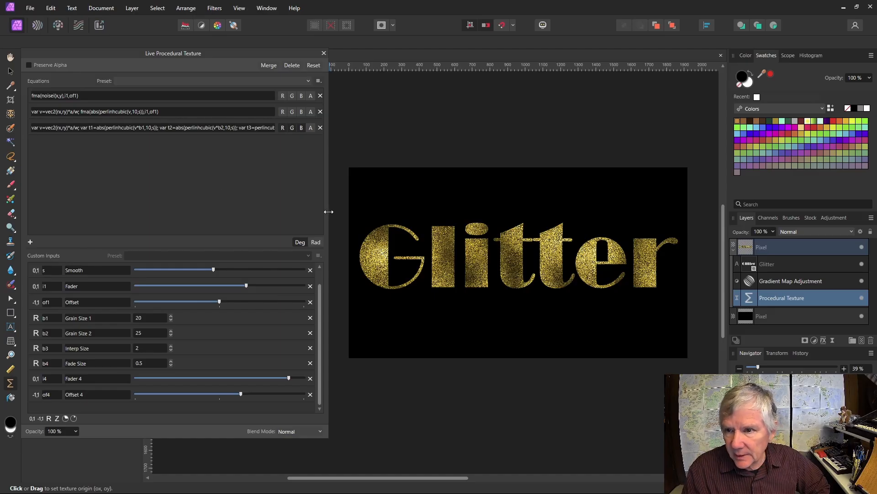
{"action": "left_click_drag", "start_coordinate": [328, 211], "coordinate": [631, 198]}
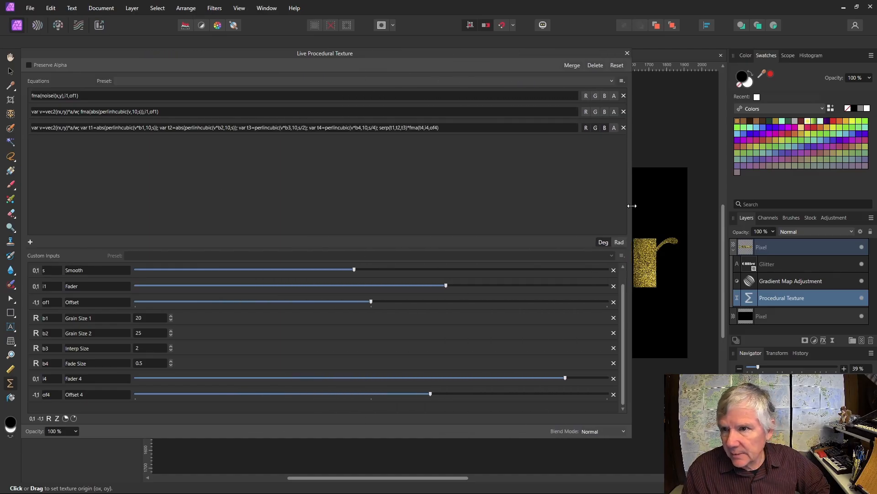
Step: Append the first equation's noise term to the third as +fma(noisehi(x,y),i1,of1)
{"action": "left_click", "coordinate": [443, 127]}
{"action": "left_click", "coordinate": [443, 128]}
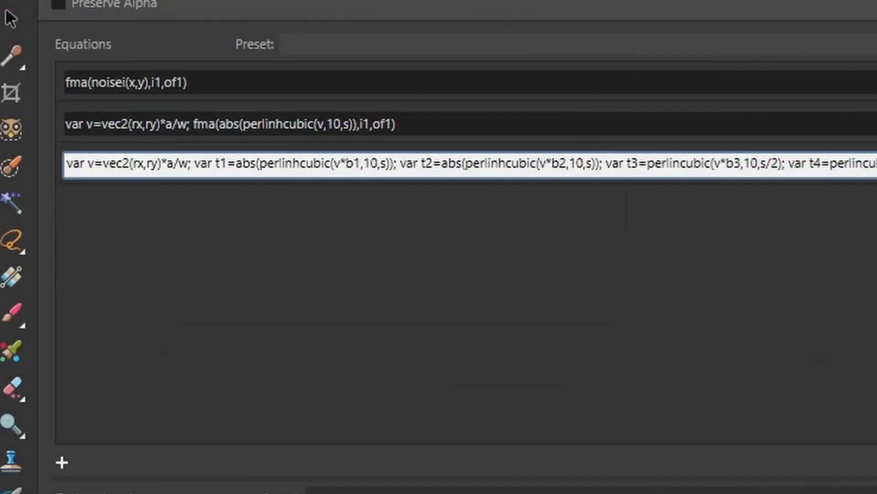
{"action": "left_click", "coordinate": [212, 82]}
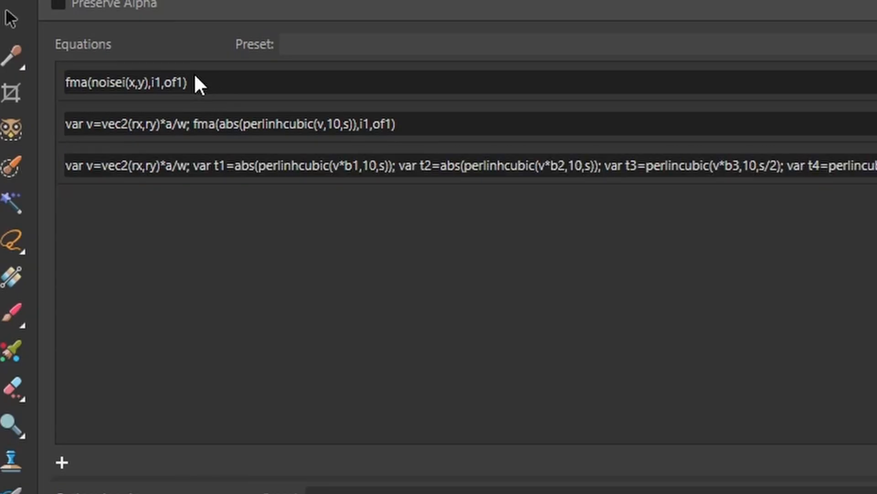
{"action": "left_click", "coordinate": [196, 76]}
{"action": "key", "text": "ctrl+c"}
{"action": "left_click_drag", "start_coordinate": [198, 75], "coordinate": [58, 76]}
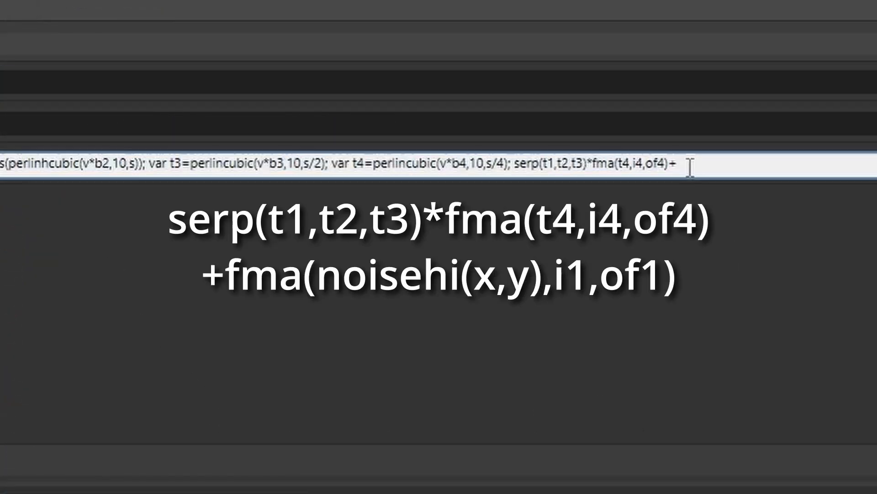
{"action": "key", "text": "ctrl+v"}
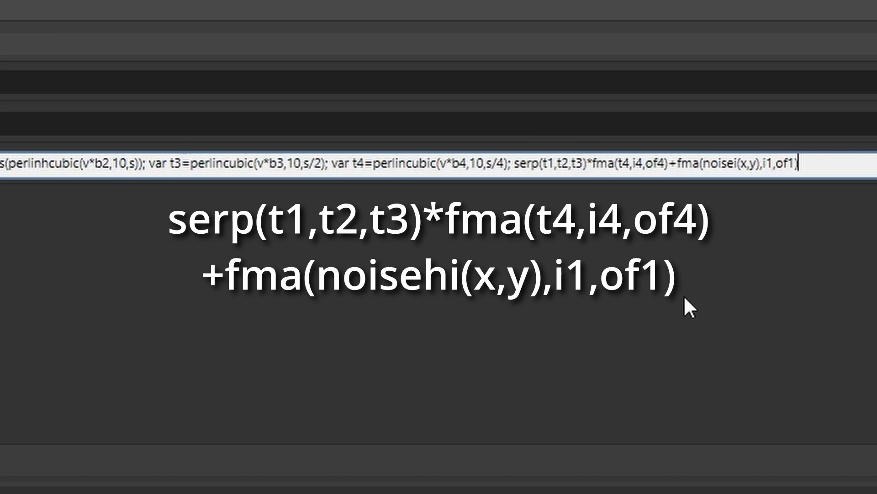
{"action": "left_click", "coordinate": [728, 164]}
{"action": "key", "text": "Delete"}
{"action": "type", "text": "h"}
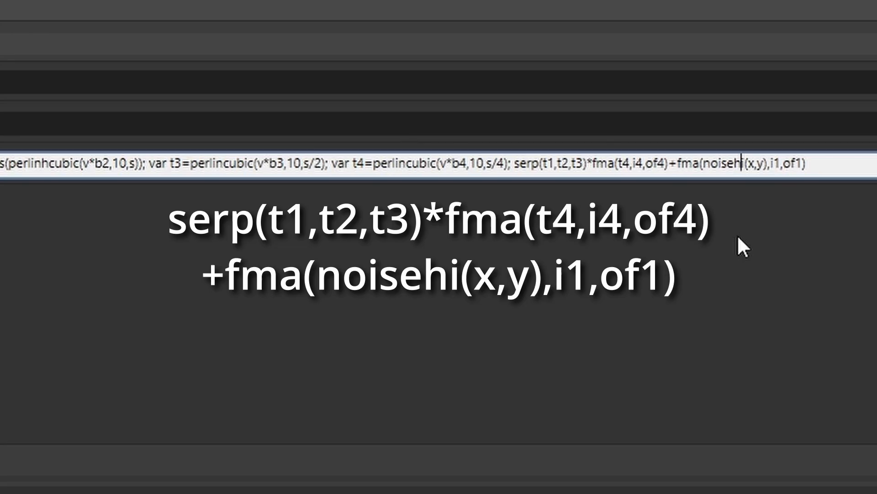
{"action": "key", "text": "Return"}
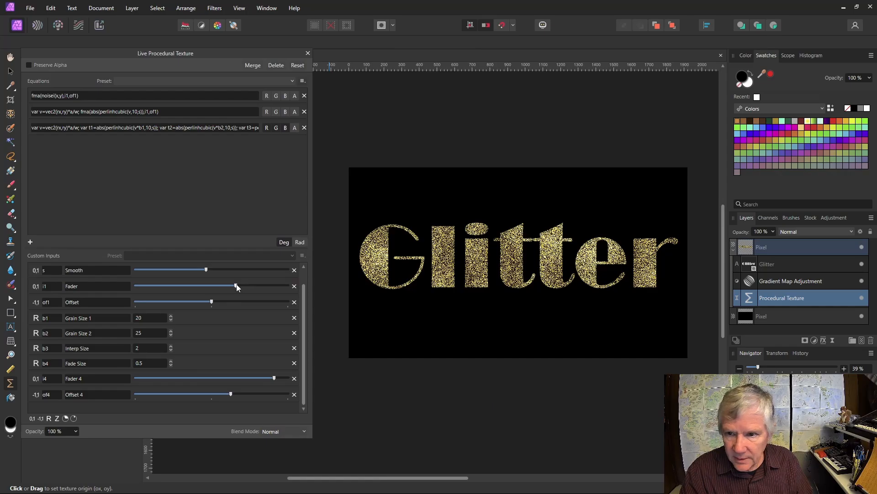
Step: Lower the base-noise Fader (i1) to about a quarter of its range for finer sparkle
{"action": "left_click_drag", "start_coordinate": [236, 286], "coordinate": [85, 282]}
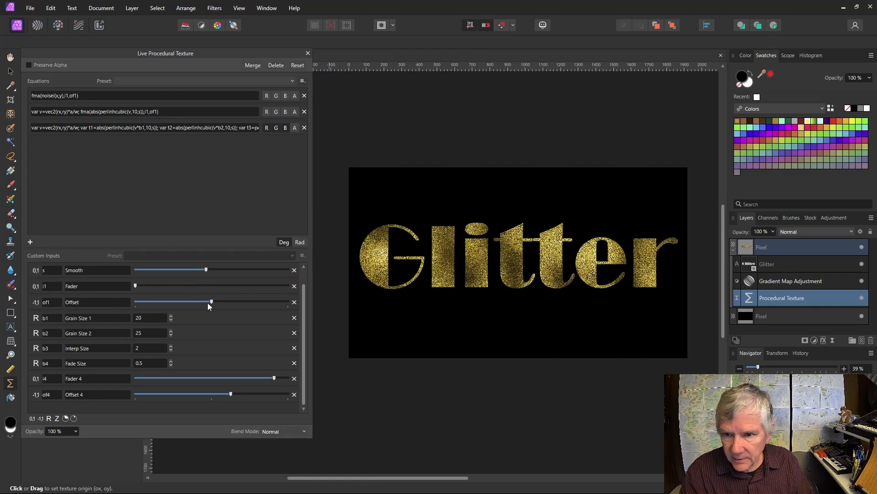
{"action": "left_click_drag", "start_coordinate": [212, 301], "coordinate": [212, 300]}
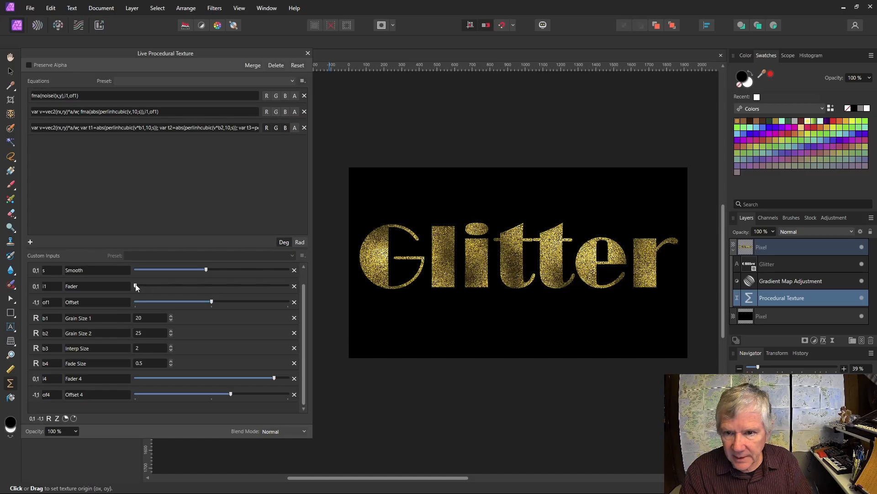
{"action": "left_click_drag", "start_coordinate": [135, 285], "coordinate": [156, 286]}
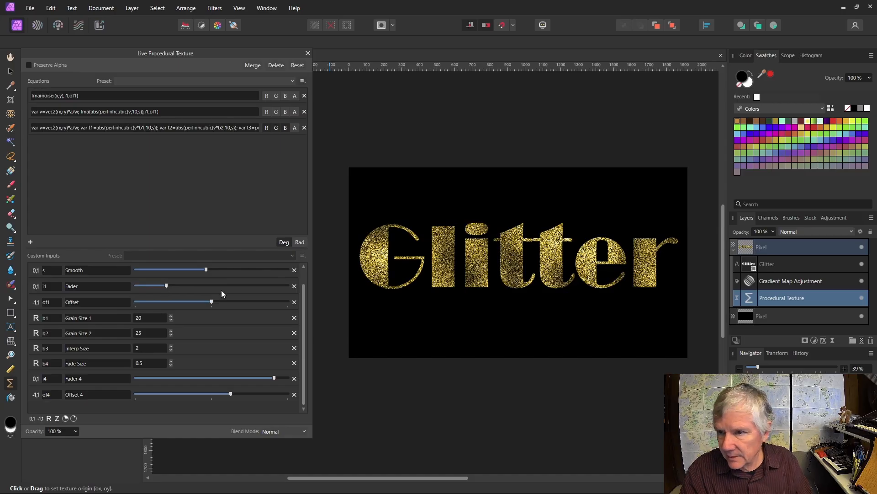
{"action": "scroll", "coordinate": [584, 291], "scroll_direction": "up", "scroll_amount": 6}
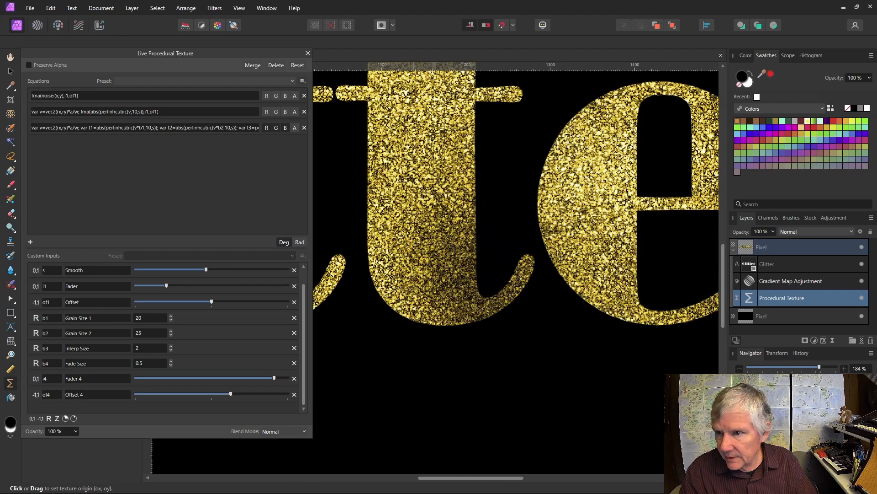
{"action": "scroll", "coordinate": [414, 147], "scroll_direction": "up", "scroll_amount": 3}
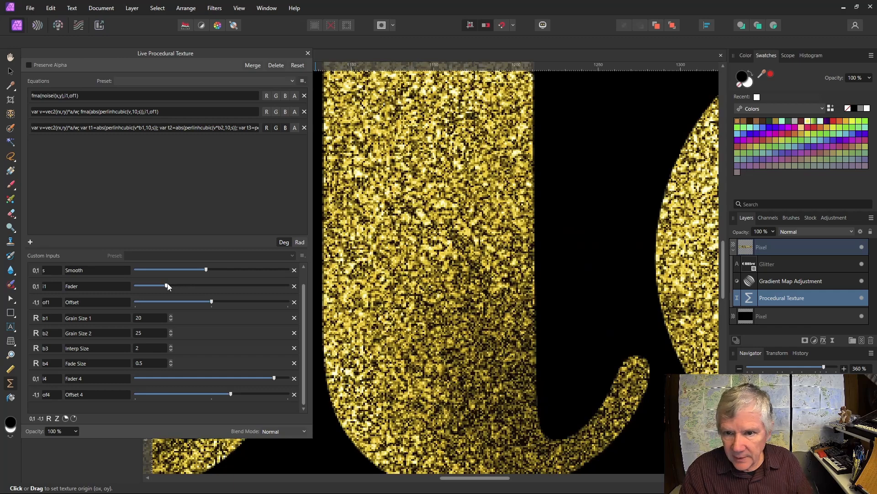
{"action": "left_click_drag", "start_coordinate": [167, 286], "coordinate": [184, 297]}
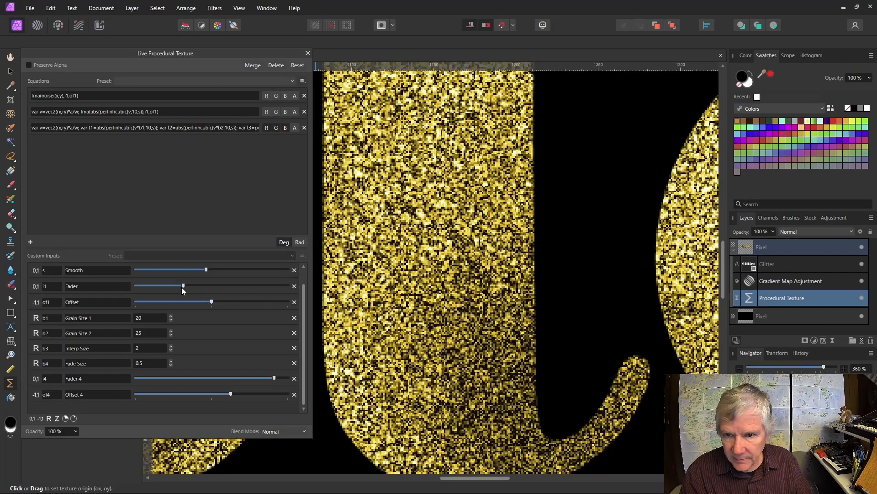
{"action": "left_click_drag", "start_coordinate": [182, 287], "coordinate": [176, 284]}
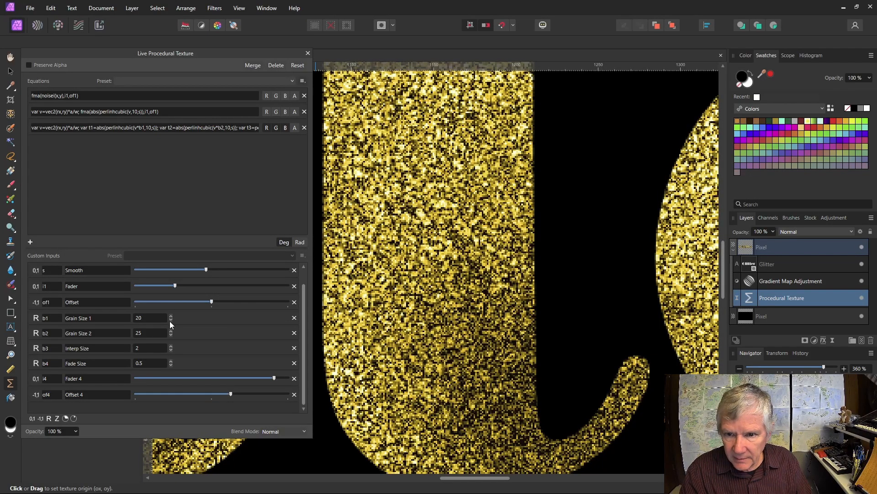
{"action": "scroll", "coordinate": [254, 309], "scroll_direction": "up", "scroll_amount": 1}
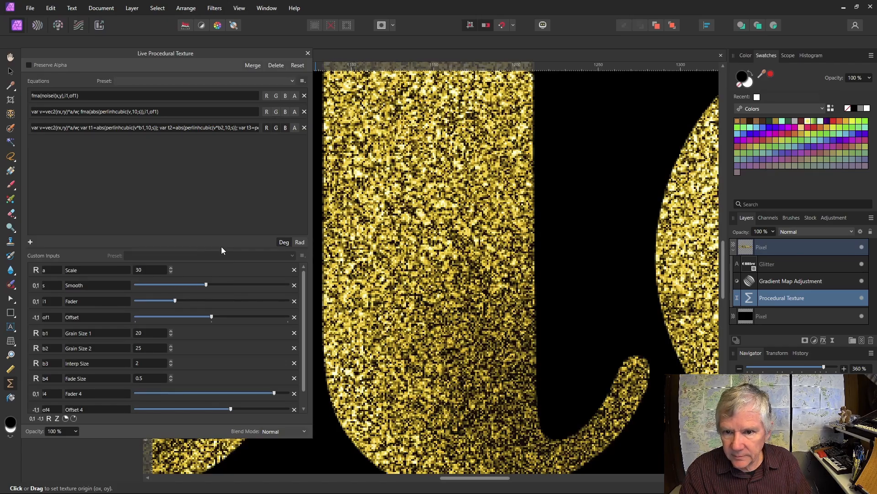
Step: Expand the custom inputs list and set Scale to 10 for larger grain
{"action": "left_click_drag", "start_coordinate": [222, 247], "coordinate": [216, 146]}
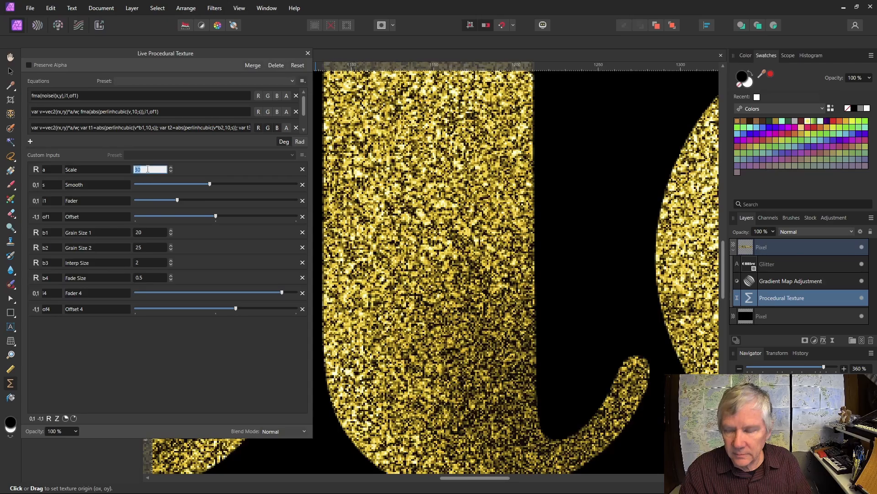
{"action": "type", "text": "10"}
{"action": "key", "text": "Return"}
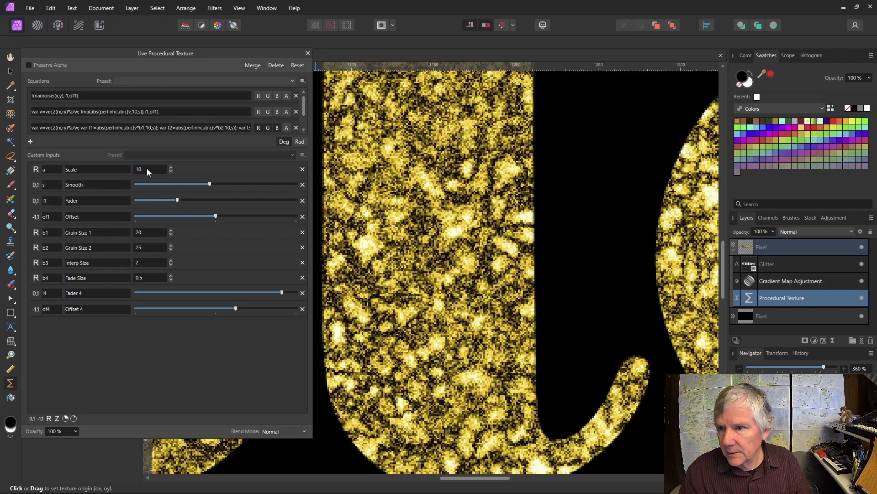
Step: Lower Fader 4 slightly and widen the texture settings to read the full equation
{"action": "scroll", "coordinate": [441, 232], "scroll_direction": "down", "scroll_amount": 8}
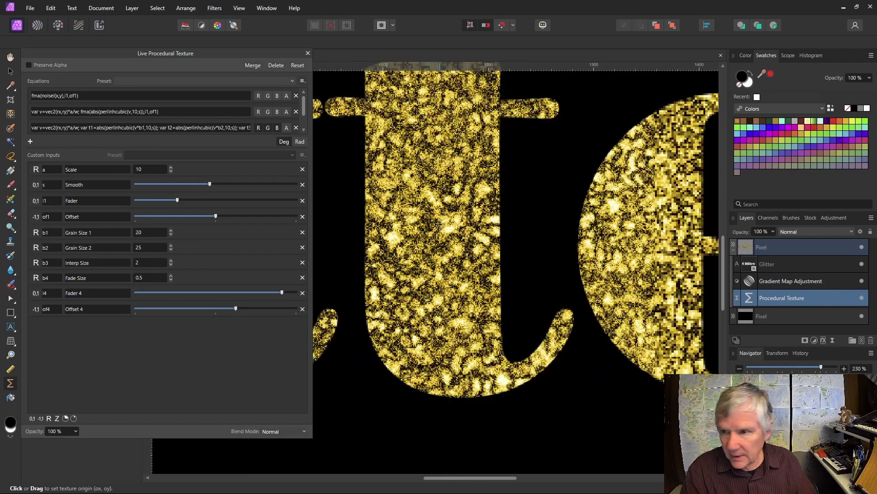
{"action": "scroll", "coordinate": [533, 203], "scroll_direction": "down", "scroll_amount": 2}
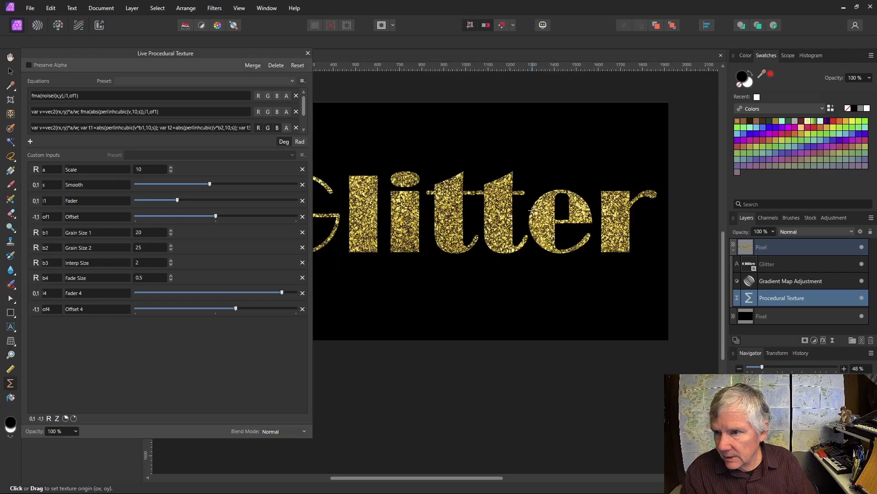
{"action": "scroll", "coordinate": [466, 152], "scroll_direction": "up", "scroll_amount": 2}
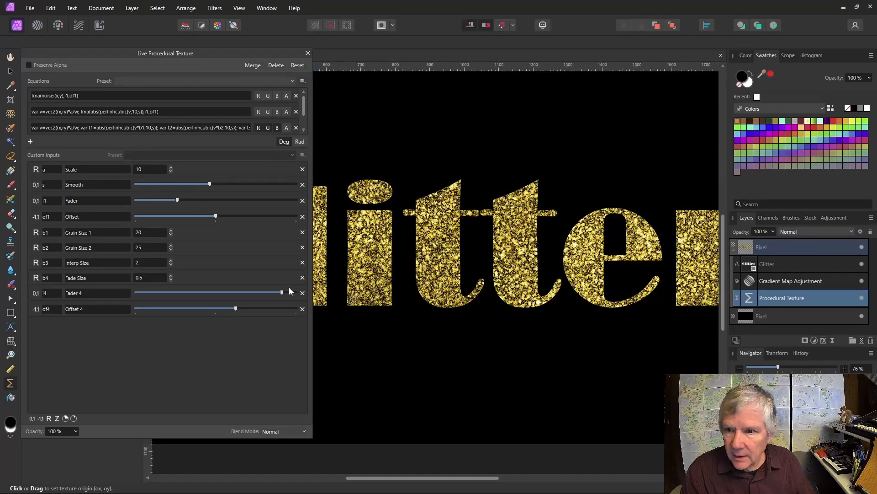
{"action": "mouse_move", "coordinate": [283, 292]}
{"action": "left_mouse_down"}
{"action": "mouse_move", "coordinate": [271, 294]}
{"action": "mouse_move", "coordinate": [284, 295]}
{"action": "left_mouse_up"}
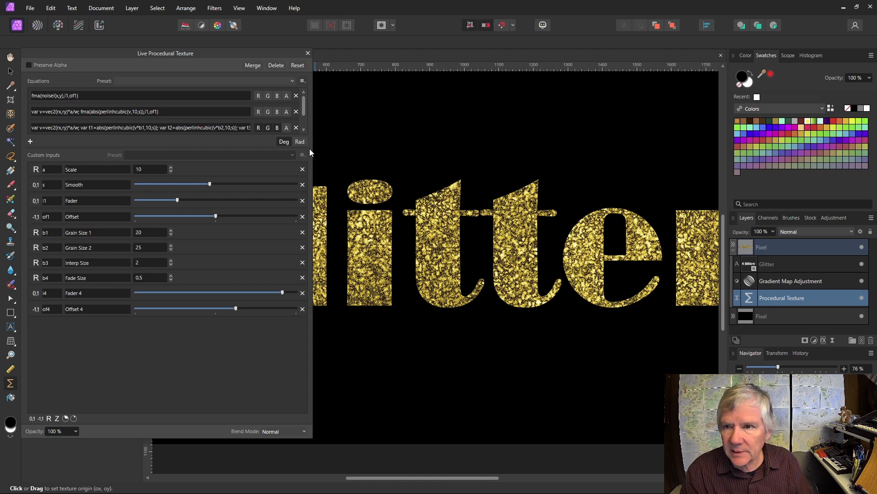
{"action": "left_click_drag", "start_coordinate": [313, 150], "coordinate": [669, 107]}
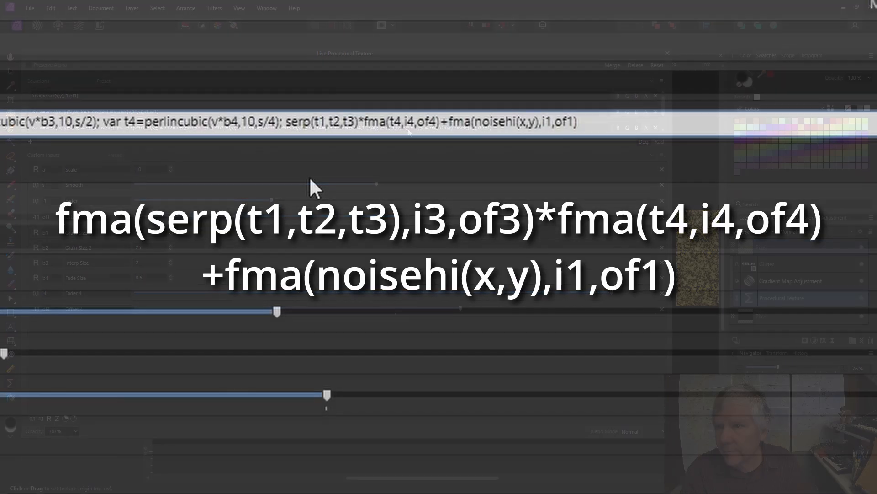
Step: Wrap the serp term as fma(serp(t1,t2,t3),i3,of3) in the third equation
{"action": "type", "text": "fma"}
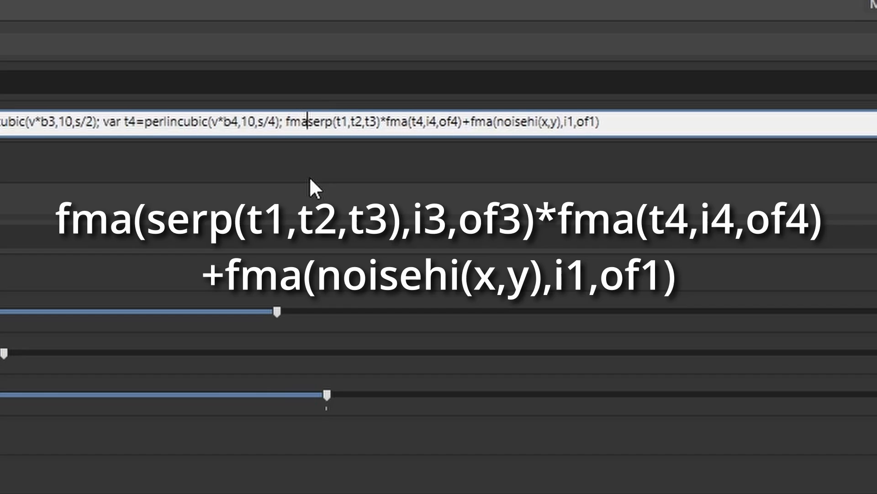
{"action": "type", "text": "("}
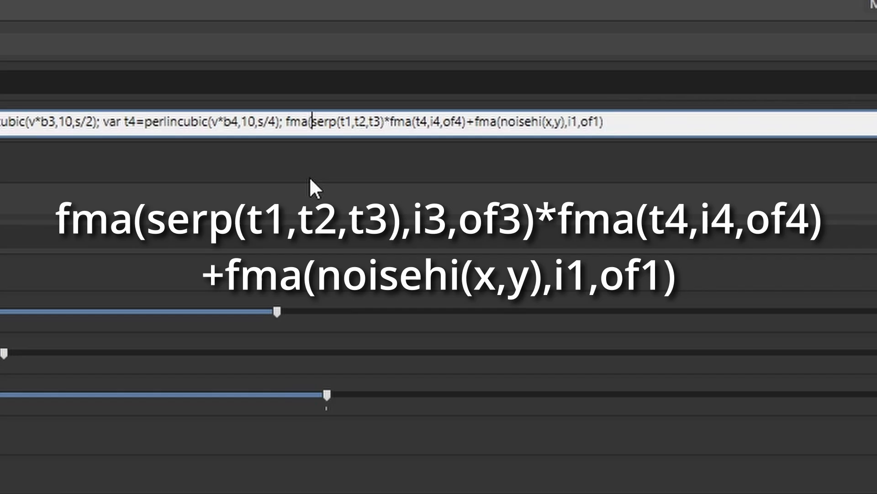
{"action": "left_click", "coordinate": [388, 123]}
{"action": "type", "text": ","}
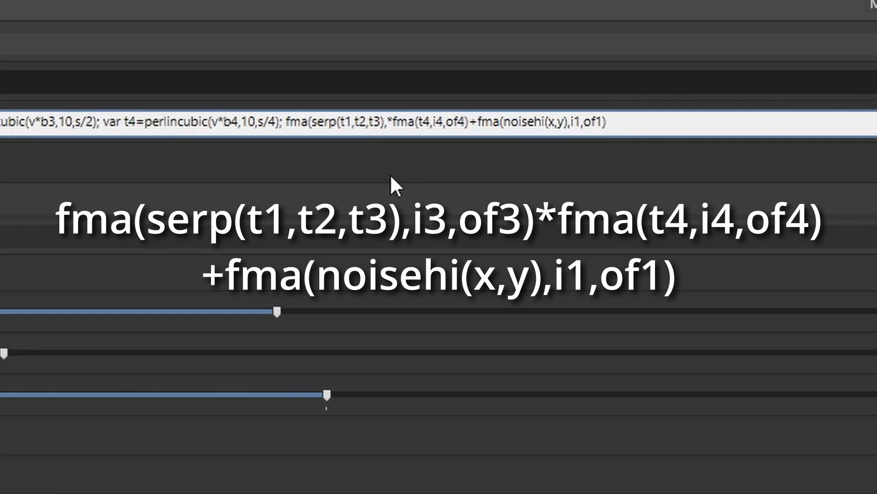
{"action": "type", "text": "i3,"}
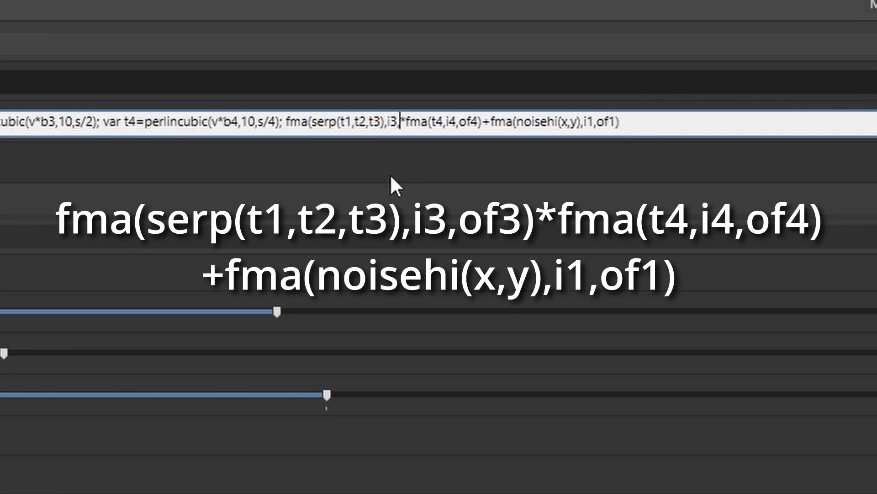
{"action": "type", "text": "of3)"}
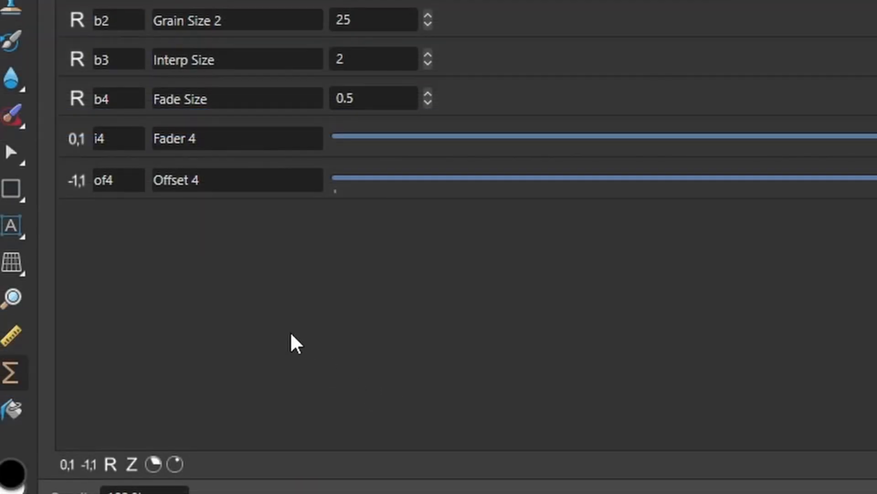
Step: Add a 0–1 input and a -1–1 input, naming the first i3 labelled Fader 3
{"action": "left_click", "coordinate": [66, 465]}
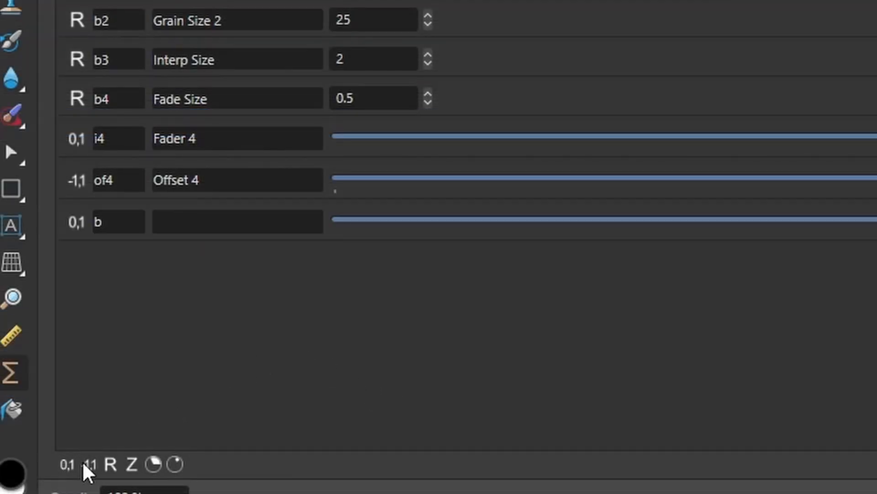
{"action": "left_click", "coordinate": [85, 465]}
{"action": "double_click", "coordinate": [102, 223]}
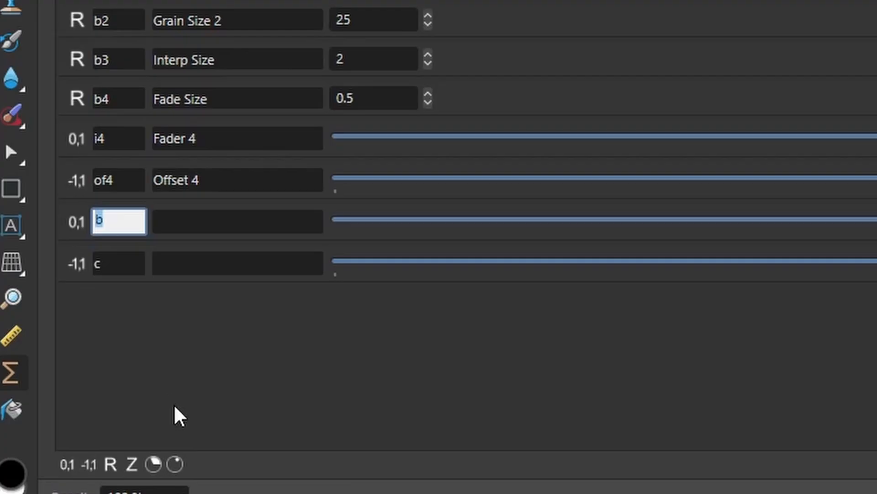
{"action": "key", "text": "BackSpace"}
{"action": "type", "text": "i3"}
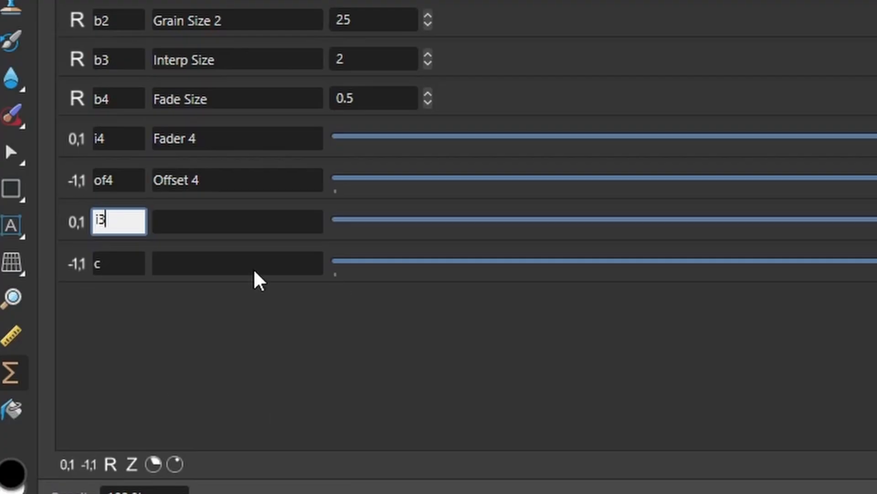
{"action": "left_click", "coordinate": [201, 223]}
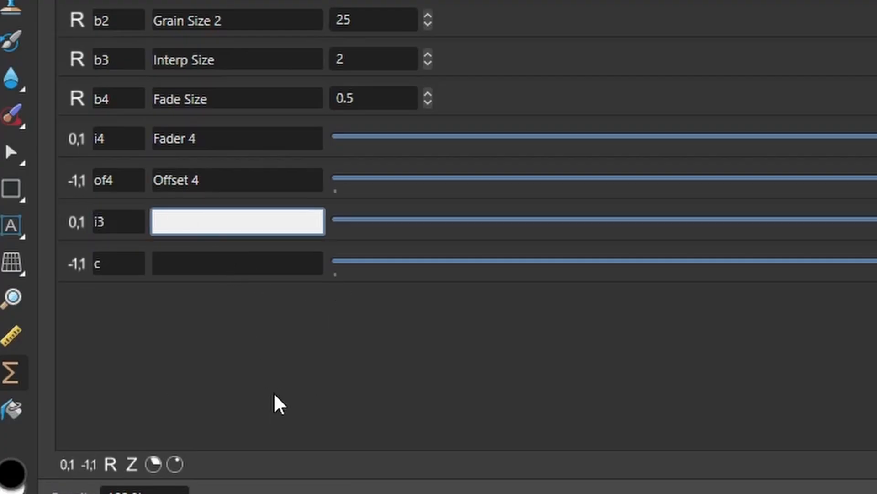
{"action": "type", "text": "Fader 3"}
Step: Rename the second new input of3 and label it Offset 3
{"action": "left_click", "coordinate": [124, 261]}
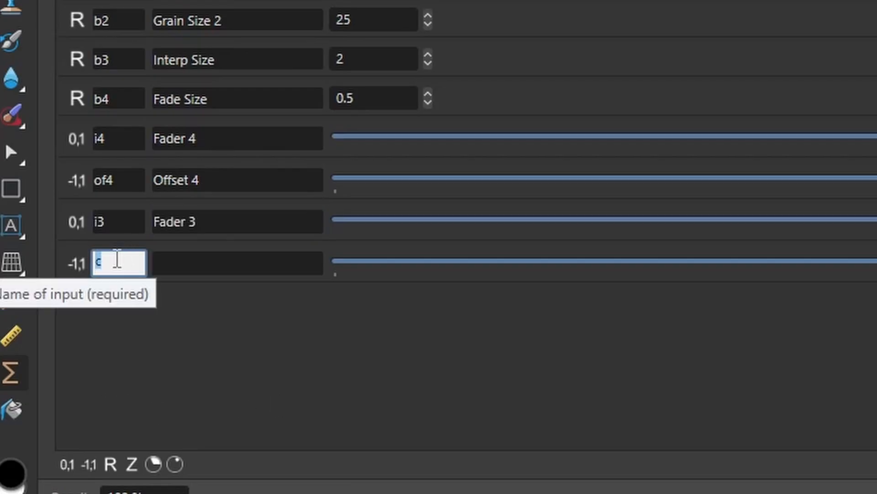
{"action": "type", "text": "of3"}
{"action": "left_click", "coordinate": [211, 268]}
{"action": "type", "text": "C"}
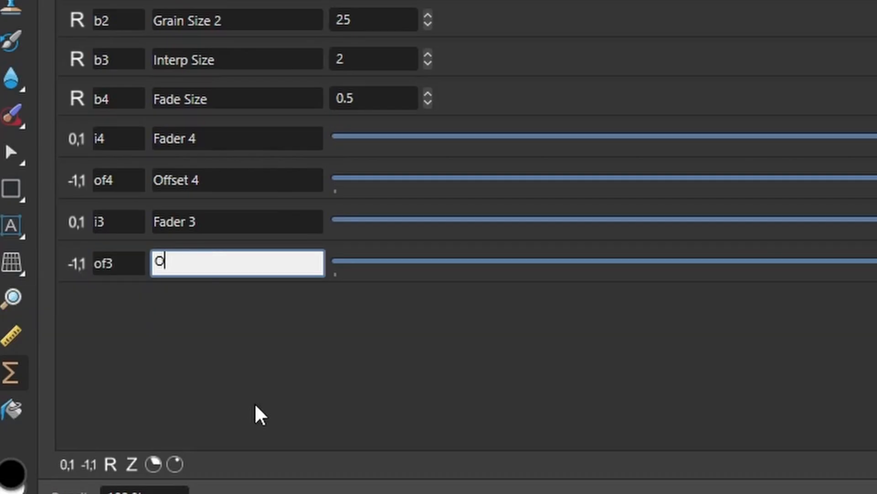
{"action": "type", "text": "ffset 3"}
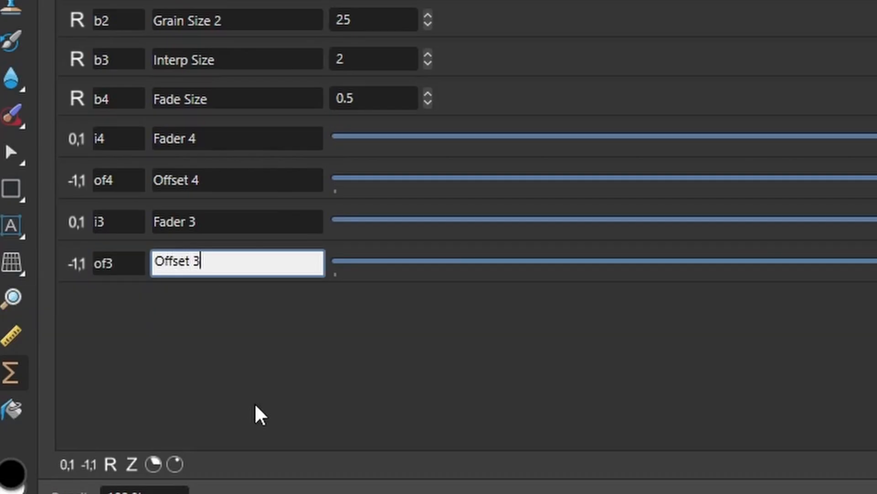
{"action": "left_click", "coordinate": [270, 412]}
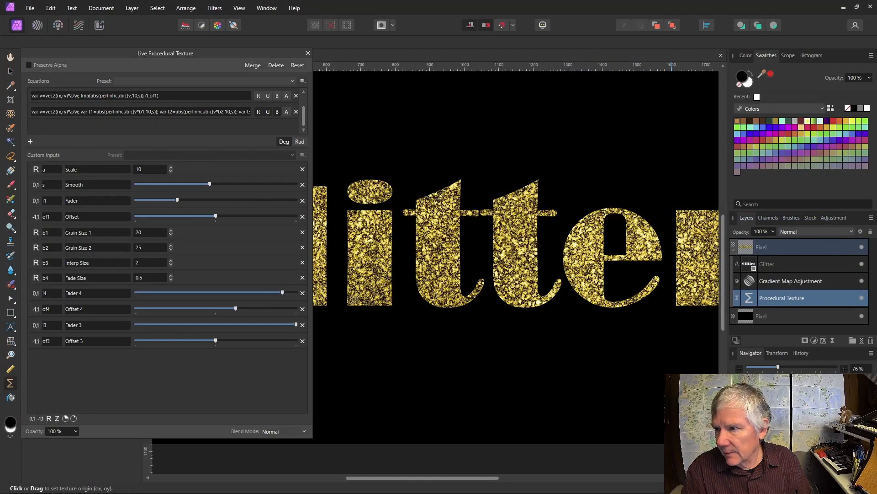
Step: Lower Offset 3 to just above zero and Fader 3 to about mid-range
{"action": "left_click_drag", "start_coordinate": [216, 341], "coordinate": [175, 341]}
{"action": "left_click_drag", "start_coordinate": [266, 325], "coordinate": [219, 325]}
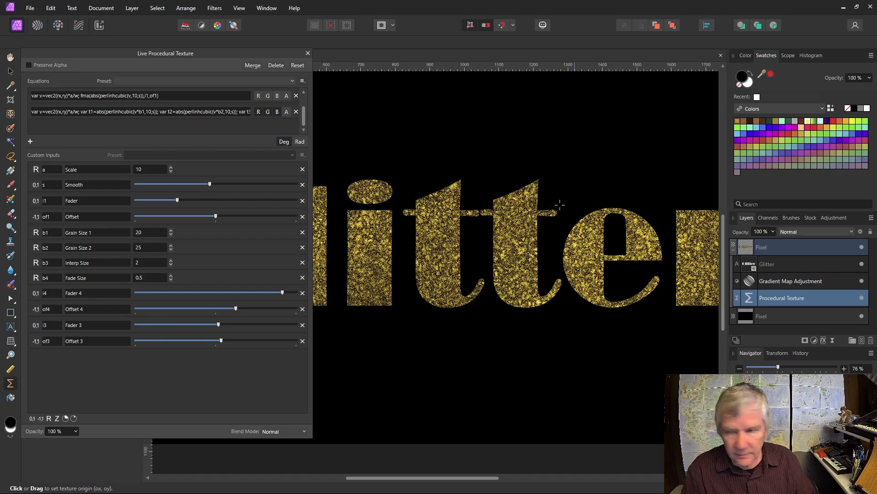
{"action": "scroll", "coordinate": [548, 200], "scroll_direction": "down", "scroll_amount": 5}
{"action": "scroll", "coordinate": [542, 193], "scroll_direction": "up", "scroll_amount": 4}
{"action": "scroll", "coordinate": [542, 193], "scroll_direction": "up", "scroll_amount": 5}
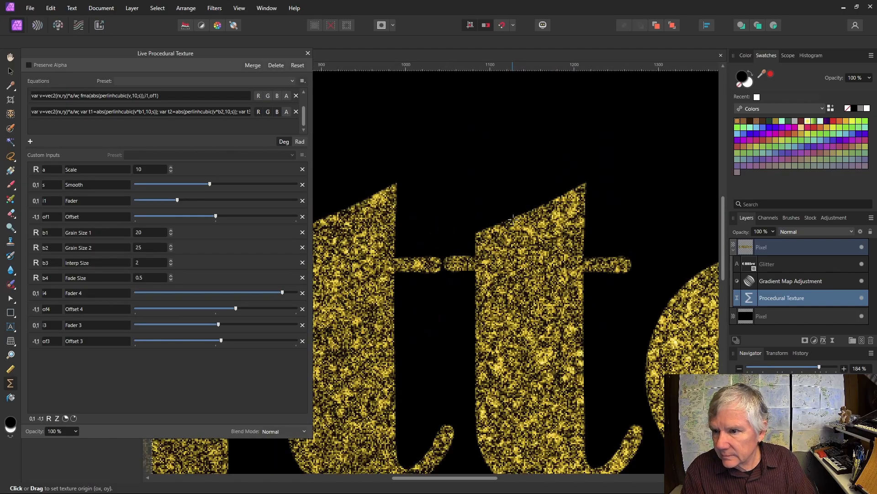
Step: Change the texture Scale from 10 to 20 and shift the texture origin across the letters
{"action": "scroll", "coordinate": [513, 218], "scroll_direction": "down", "scroll_amount": 6}
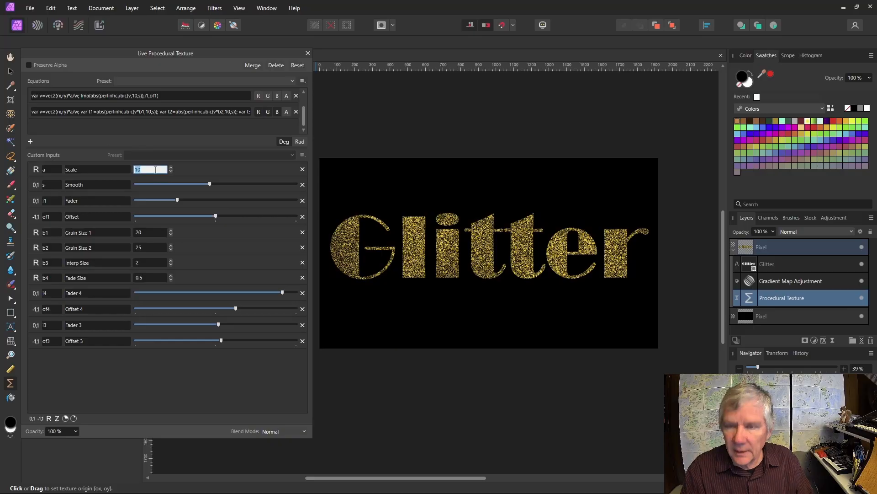
{"action": "type", "text": "20"}
{"action": "key", "text": "Return"}
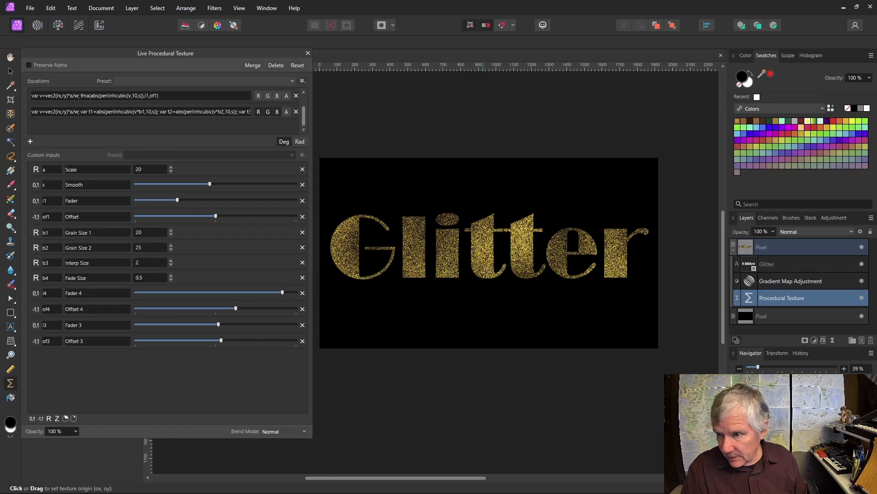
{"action": "left_click_drag", "start_coordinate": [471, 249], "coordinate": [443, 252]}
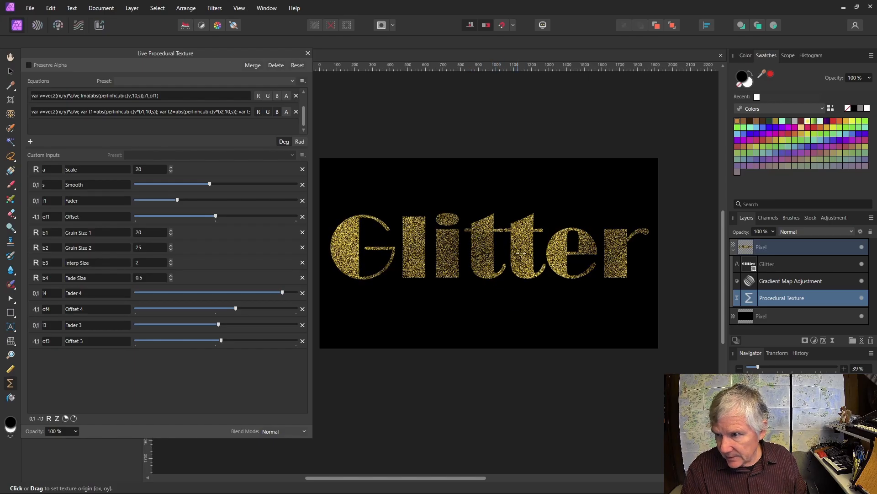
Step: Hide the Glitter text layer and toggle the Gradient Map off and back on to compare
{"action": "left_click", "coordinate": [862, 264]}
{"action": "left_click", "coordinate": [862, 281]}
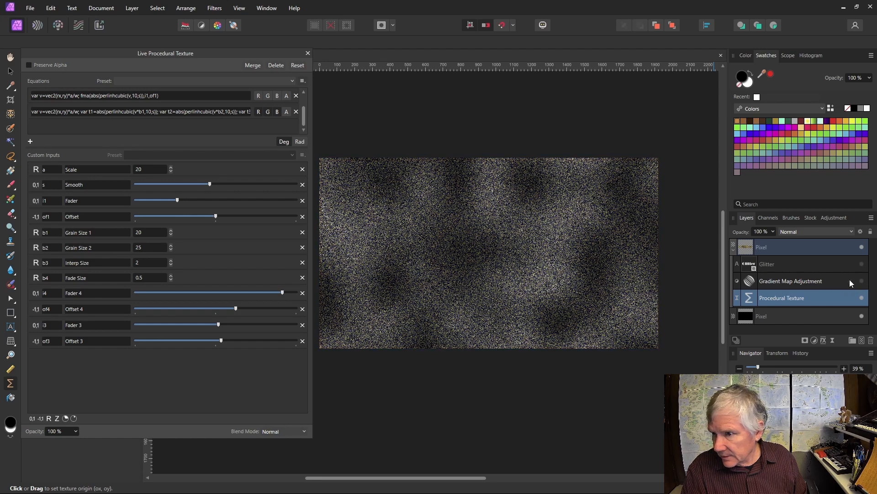
{"action": "left_click", "coordinate": [862, 281]}
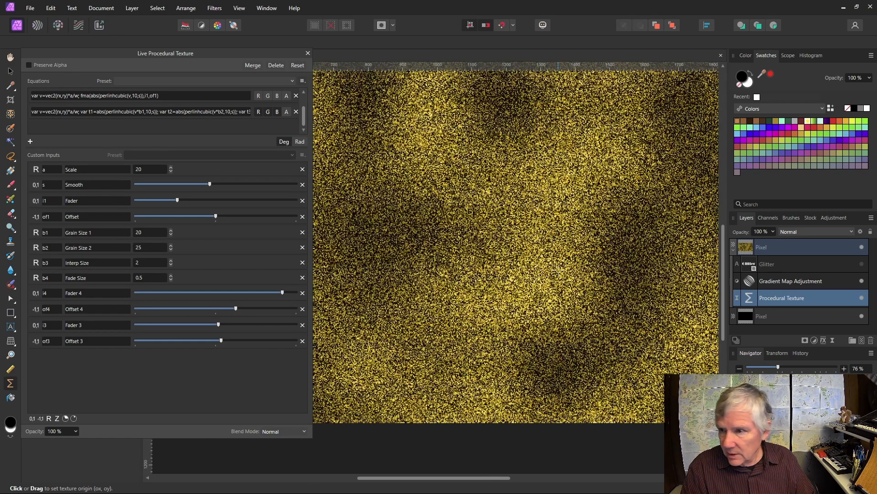
Step: Shift the texture origin across the canvas and open the Gradient Map settings
{"action": "scroll", "coordinate": [559, 268], "scroll_direction": "up", "scroll_amount": 3}
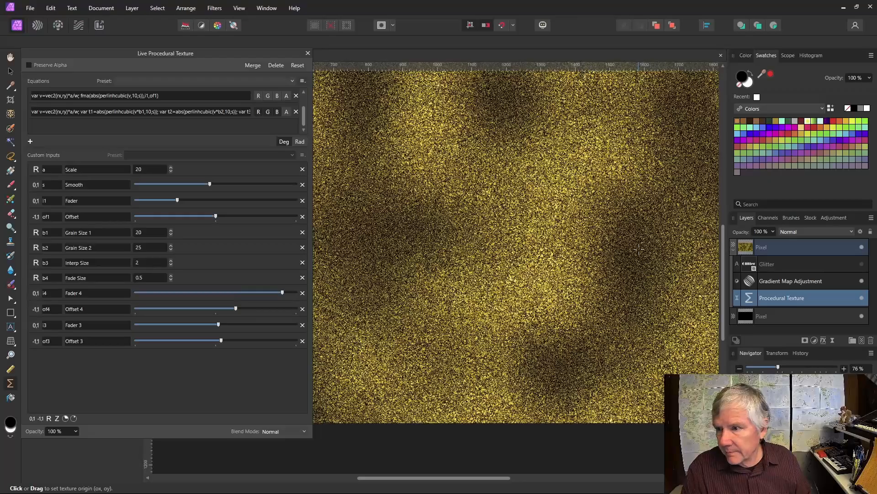
{"action": "scroll", "coordinate": [639, 248], "scroll_direction": "down", "scroll_amount": 3}
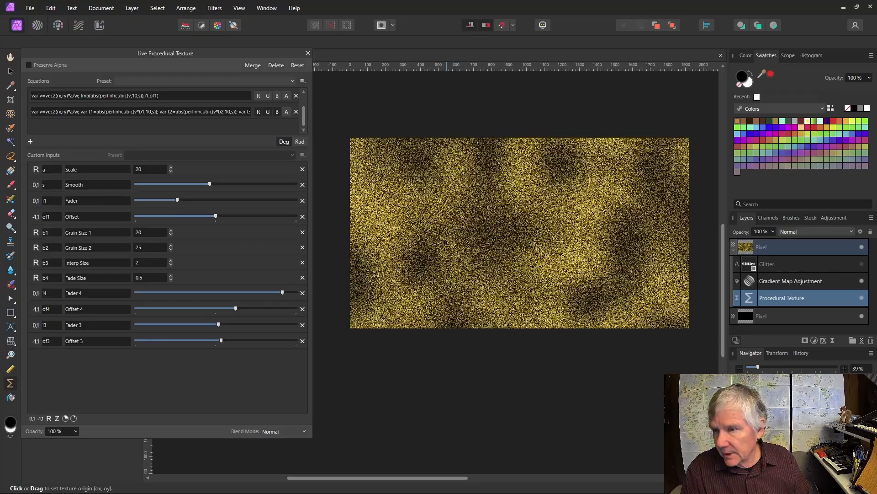
{"action": "left_click_drag", "start_coordinate": [573, 271], "coordinate": [486, 261]}
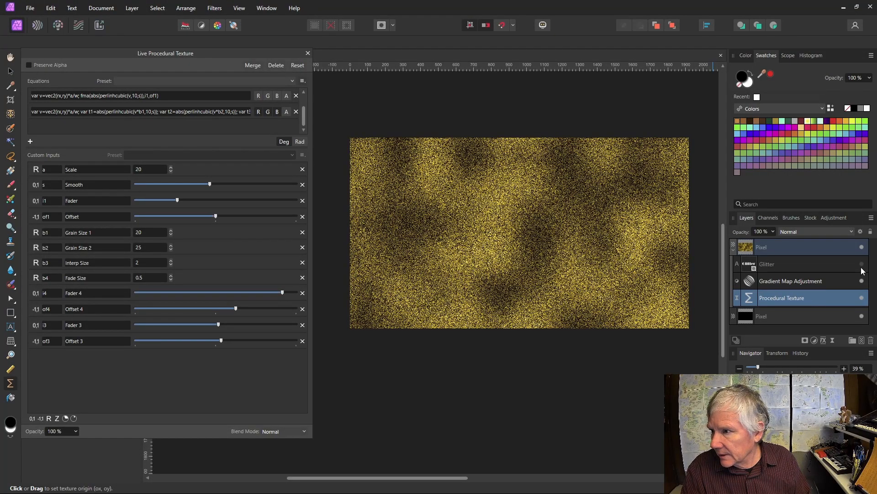
{"action": "double_click", "coordinate": [749, 282]}
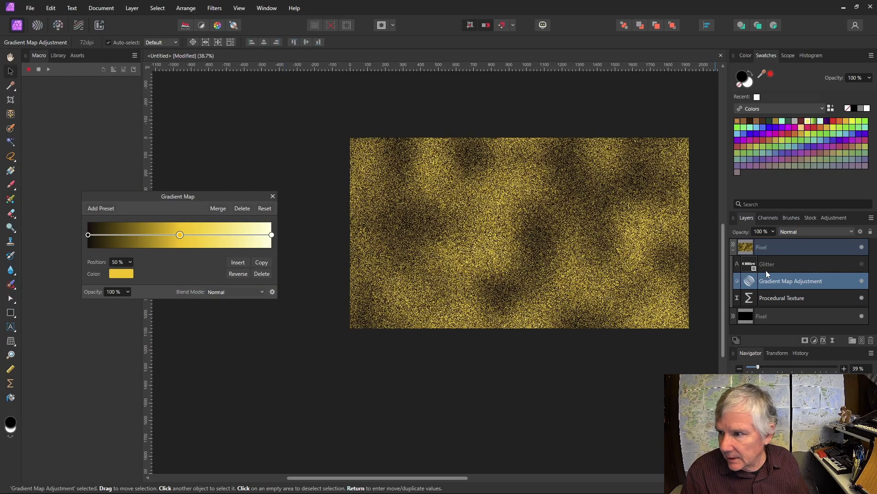
Step: Set the procedural texture Scale back to 10
{"action": "double_click", "coordinate": [749, 298]}
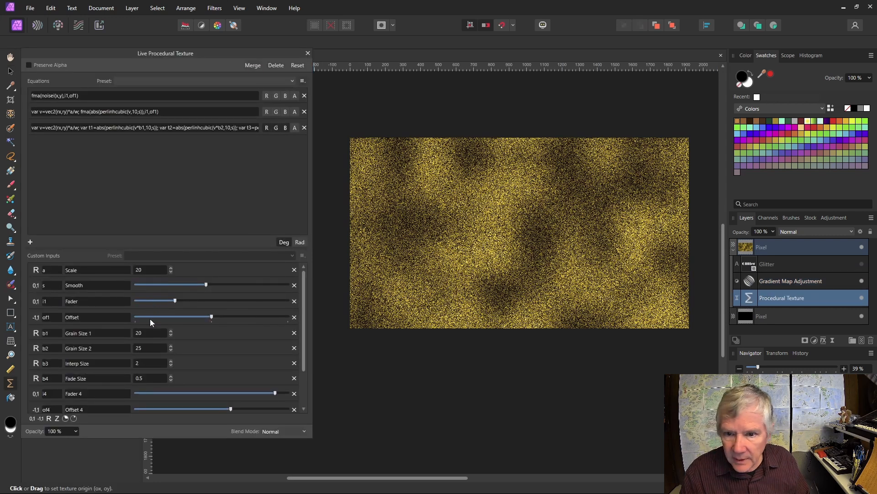
{"action": "type", "text": "10"}
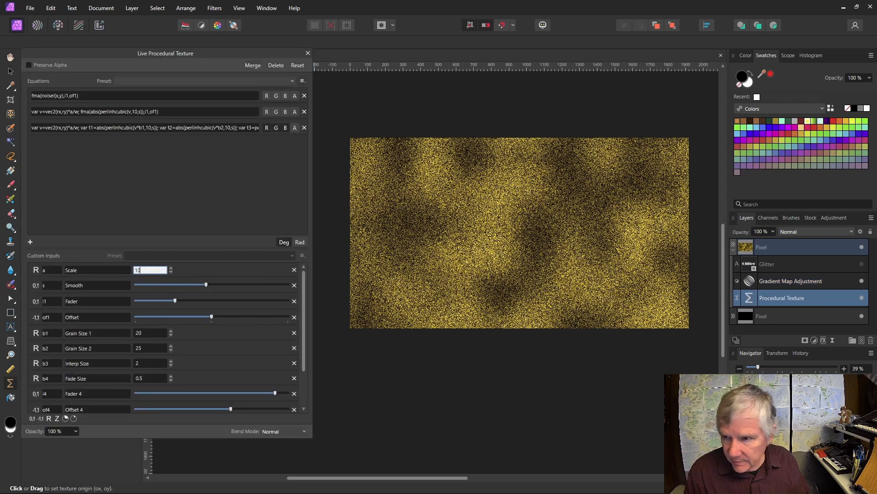
{"action": "key", "text": "Return"}
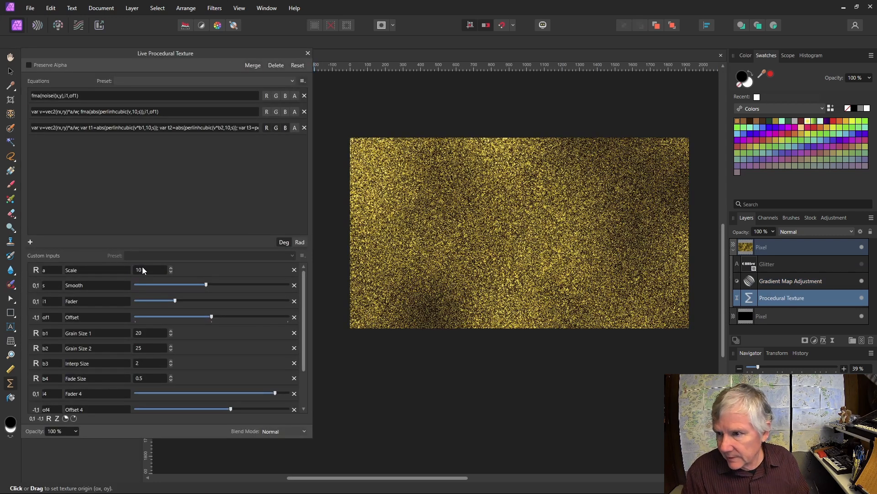
Step: Zoom in and lower the base-noise Fader for a coarser, darker gold grain
{"action": "left_click", "coordinate": [308, 54]}
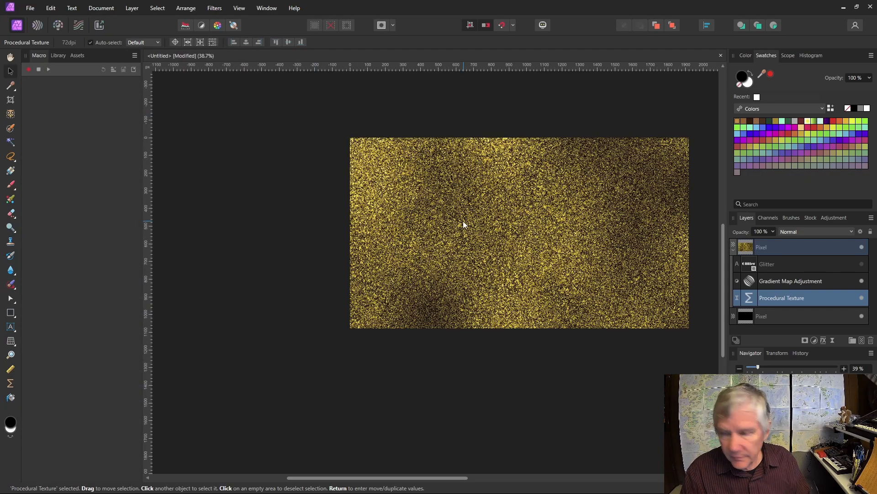
{"action": "scroll", "coordinate": [463, 222], "scroll_direction": "up", "scroll_amount": 4}
{"action": "scroll", "coordinate": [463, 220], "scroll_direction": "up", "scroll_amount": 2}
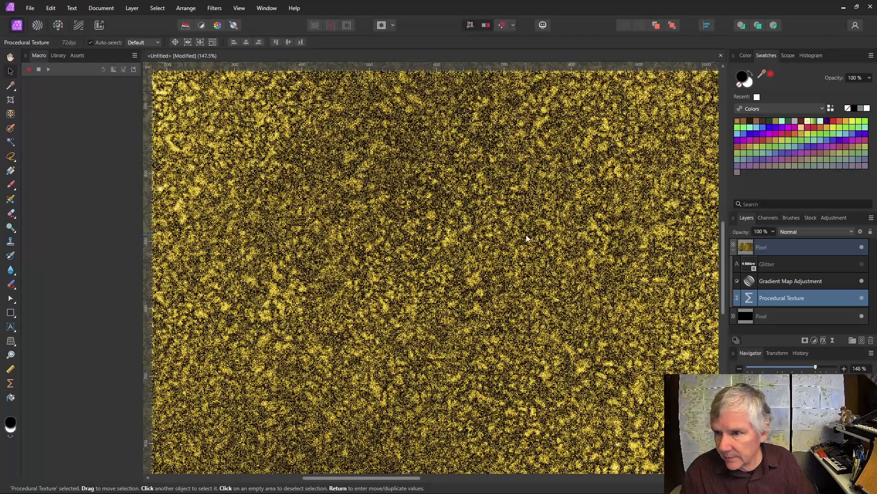
{"action": "double_click", "coordinate": [749, 298]}
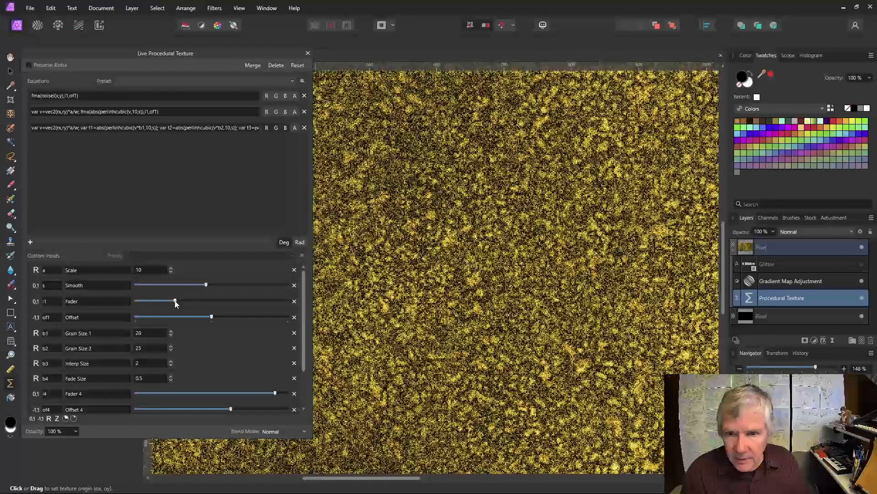
{"action": "left_click_drag", "start_coordinate": [175, 302], "coordinate": [153, 301]}
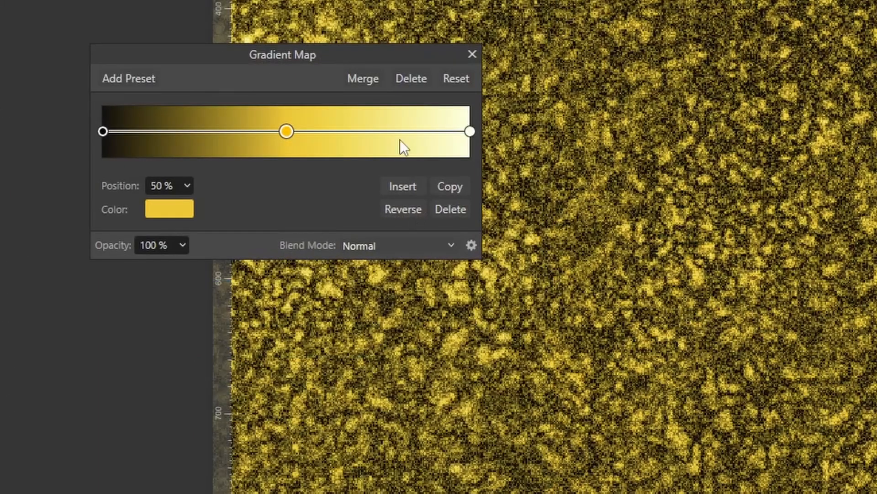
Step: Add gradient map stops at 23%, 26% and 28%
{"action": "left_click_drag", "start_coordinate": [374, 54], "coordinate": [325, 143]}
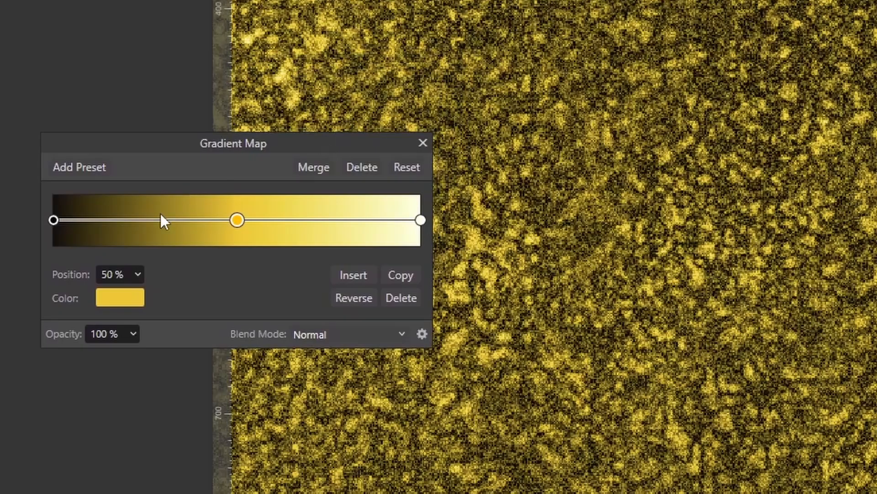
{"action": "left_click", "coordinate": [136, 220]}
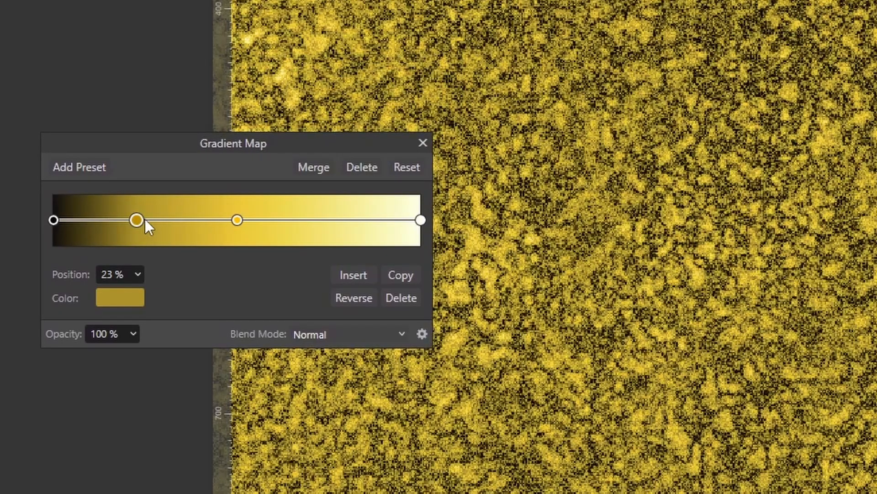
{"action": "left_click", "coordinate": [147, 219]}
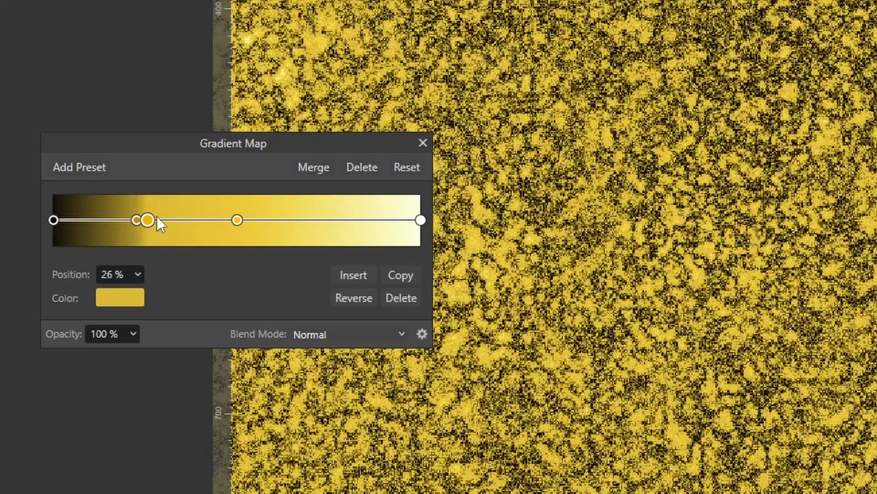
{"action": "left_click", "coordinate": [158, 220]}
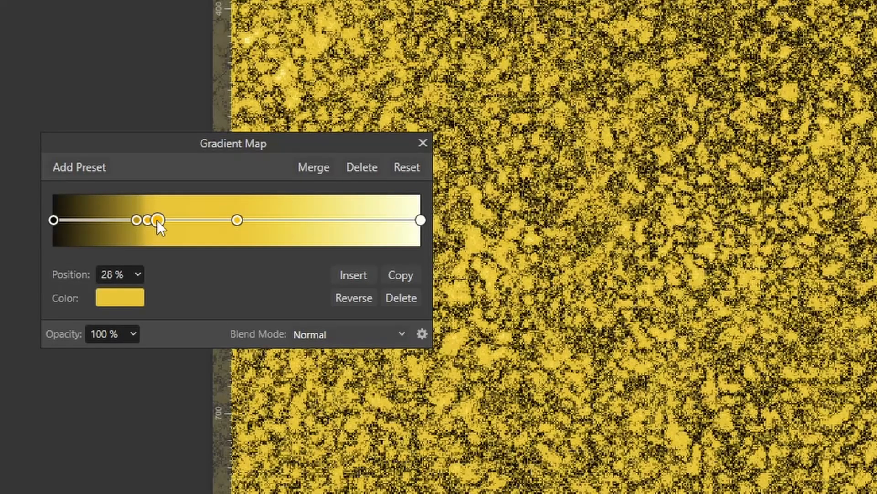
Step: Lighten the 26% stop to a pale highlight colour
{"action": "left_click", "coordinate": [147, 220]}
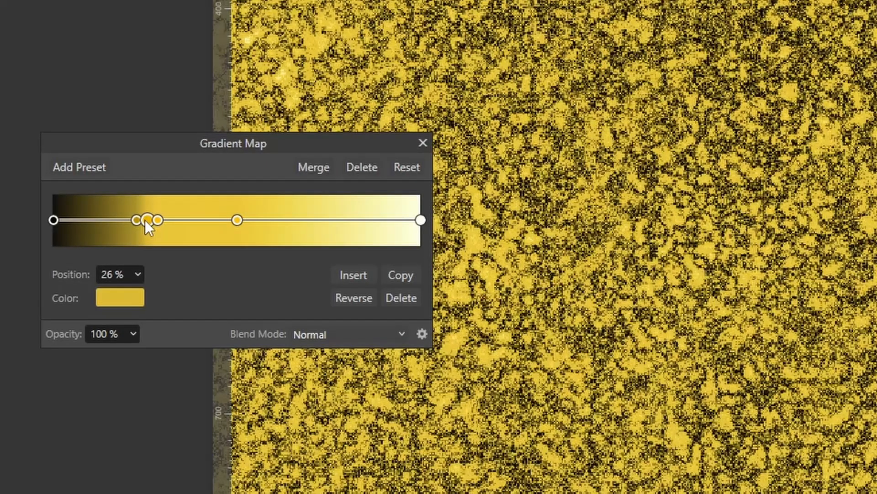
{"action": "left_click", "coordinate": [117, 297]}
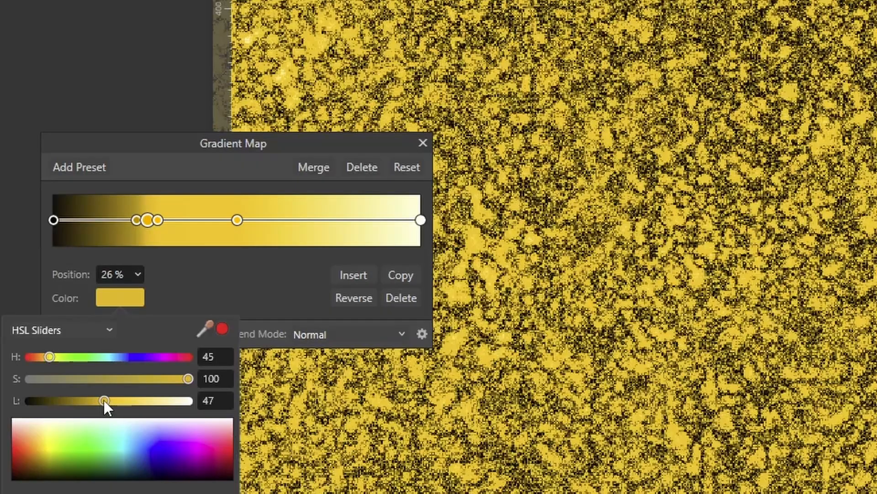
{"action": "left_click_drag", "start_coordinate": [104, 401], "coordinate": [155, 400]}
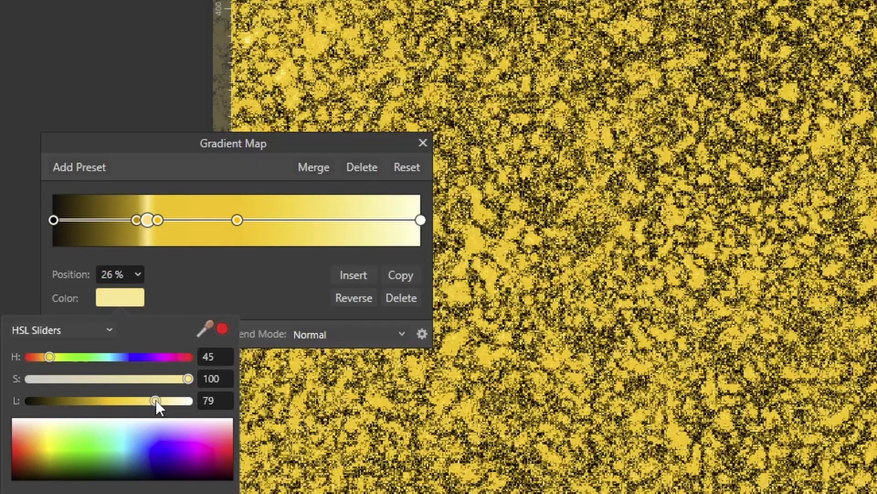
{"action": "left_click", "coordinate": [297, 218]}
Step: Add gradient map stops at 67%, 70% and about 73%
{"action": "left_click", "coordinate": [299, 220]}
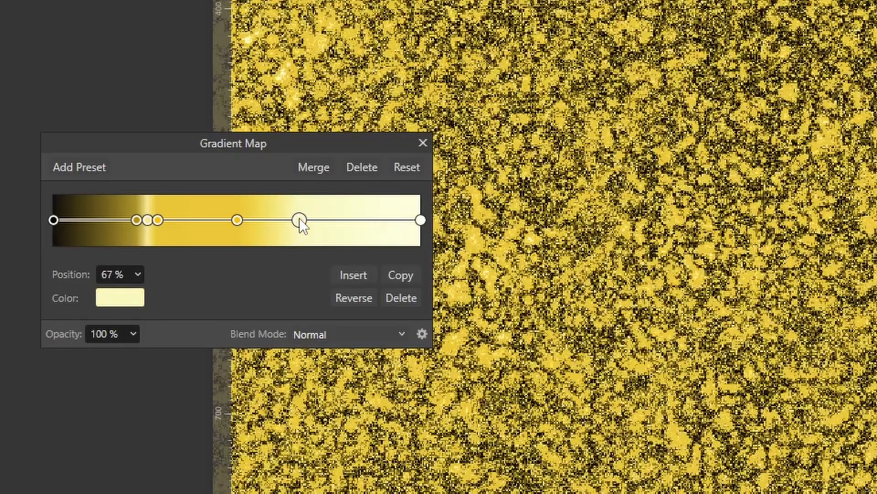
{"action": "left_click", "coordinate": [310, 220]}
{"action": "left_click", "coordinate": [322, 221]}
Step: Darken and desaturate the 70% stop to a muted olive, and nudge the 67% stop
{"action": "left_click", "coordinate": [311, 221]}
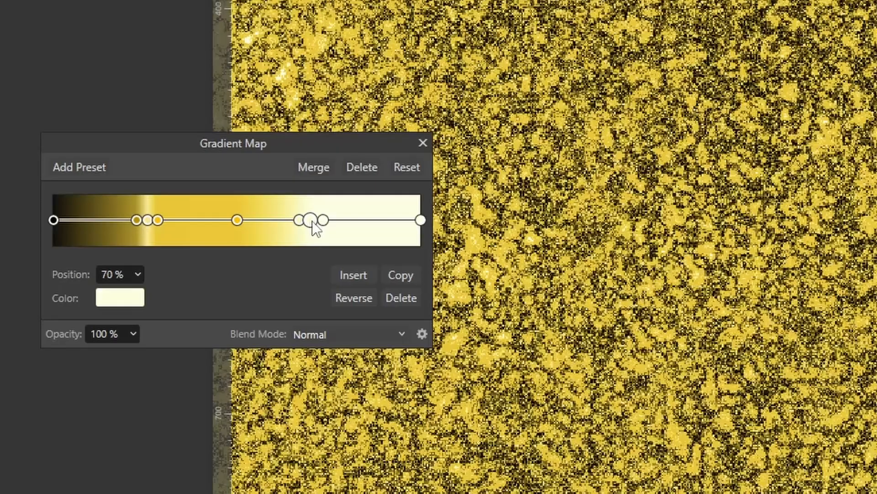
{"action": "left_click", "coordinate": [132, 302]}
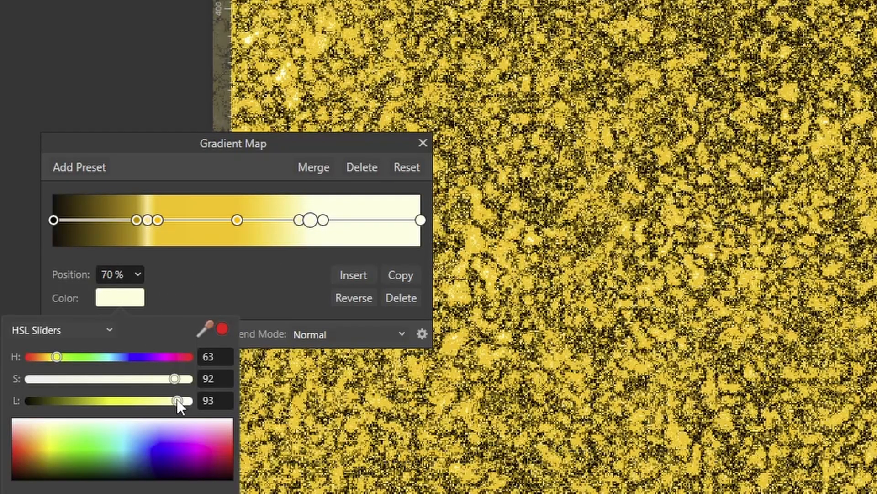
{"action": "left_click_drag", "start_coordinate": [177, 400], "coordinate": [97, 401]}
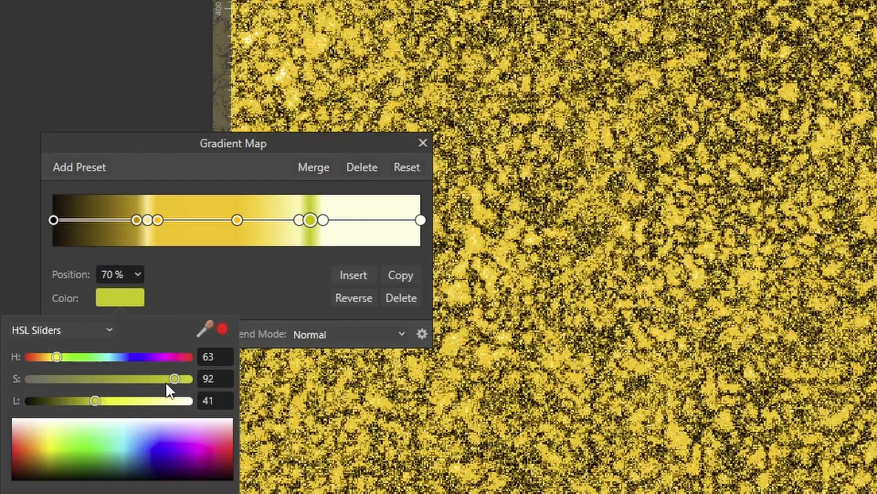
{"action": "left_click_drag", "start_coordinate": [171, 377], "coordinate": [82, 377]}
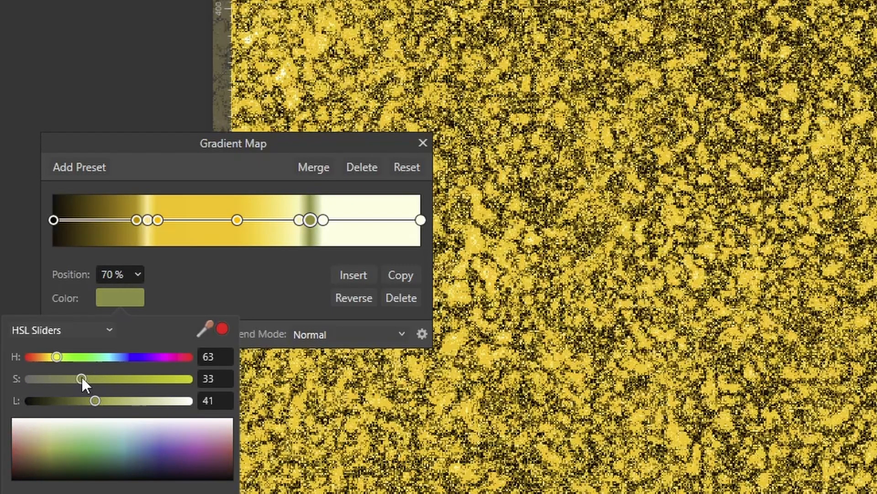
{"action": "left_click", "coordinate": [306, 221]}
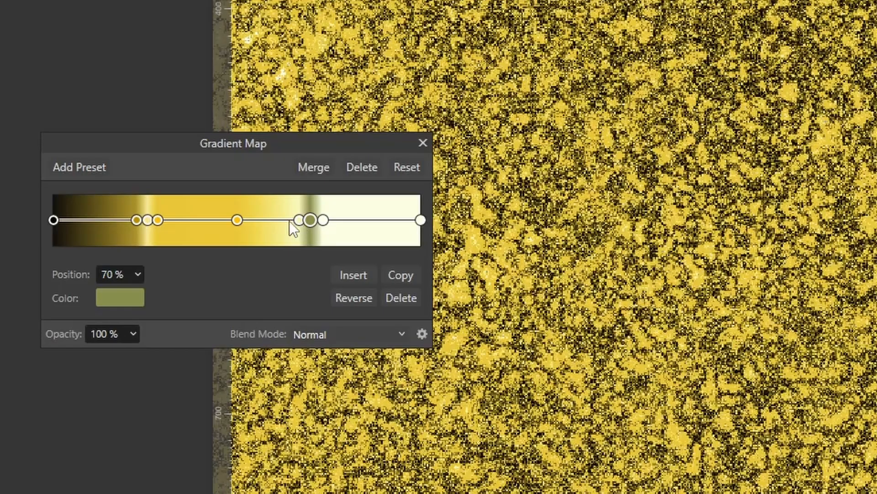
{"action": "left_click_drag", "start_coordinate": [296, 221], "coordinate": [300, 221]}
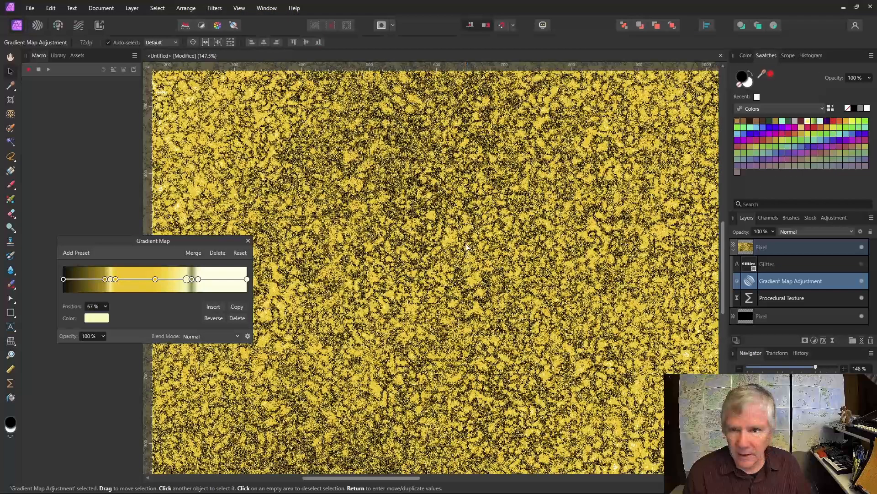
Step: Raise Fader 3, Offset 4 and Fader 4 (to maximum) for bolder, higher-contrast gold clumps
{"action": "double_click", "coordinate": [749, 297]}
{"action": "scroll", "coordinate": [231, 385], "scroll_direction": "down", "scroll_amount": 3}
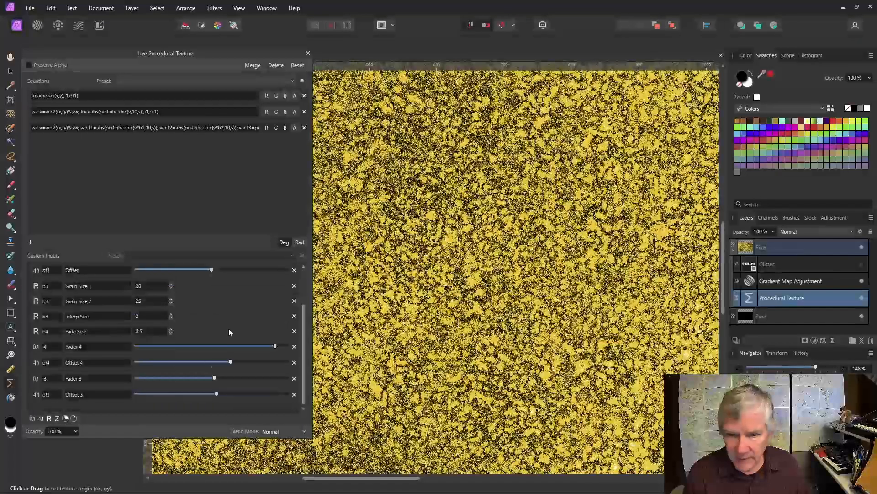
{"action": "left_click_drag", "start_coordinate": [215, 378], "coordinate": [200, 396]}
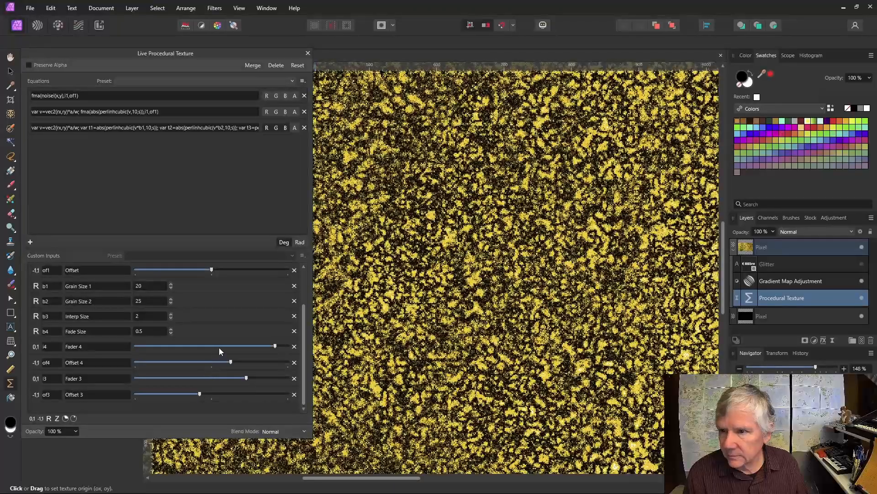
{"action": "left_click_drag", "start_coordinate": [232, 362], "coordinate": [257, 365]}
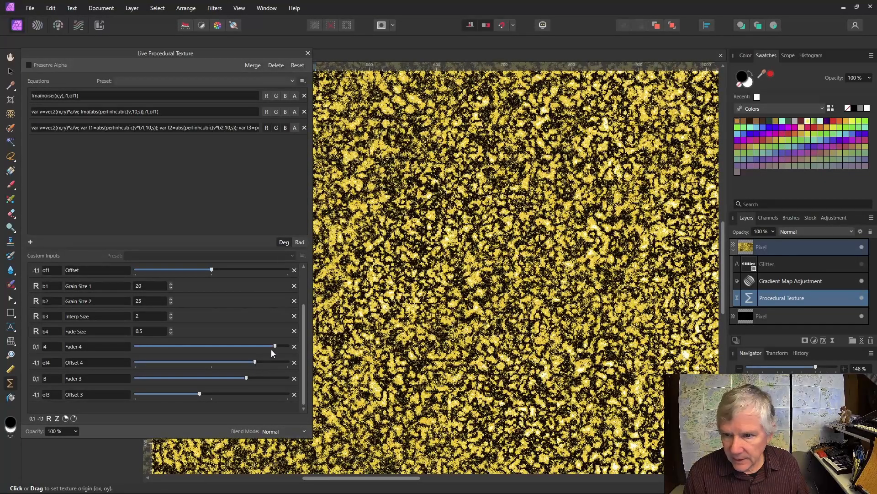
{"action": "left_click", "coordinate": [273, 347]}
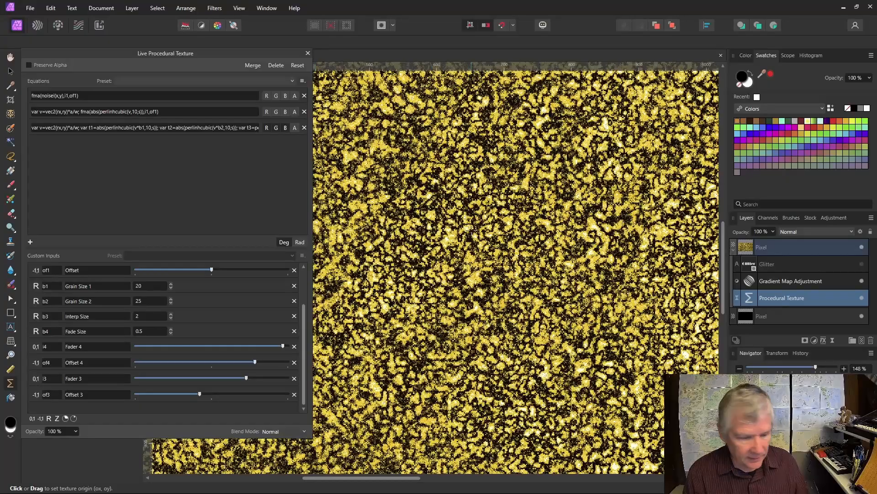
{"action": "key", "text": "ctrl+0"}
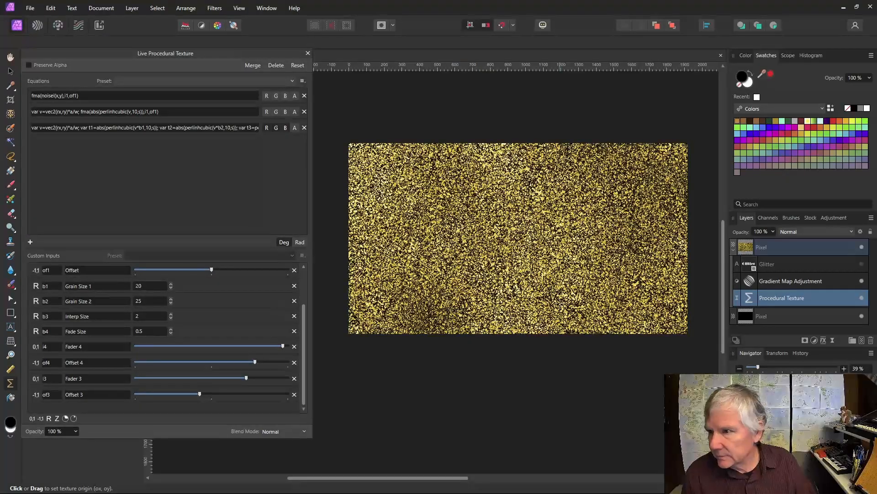
Step: Show the Glitter text layer, set texture Scale to 20, and list all three equations
{"action": "left_click", "coordinate": [862, 264]}
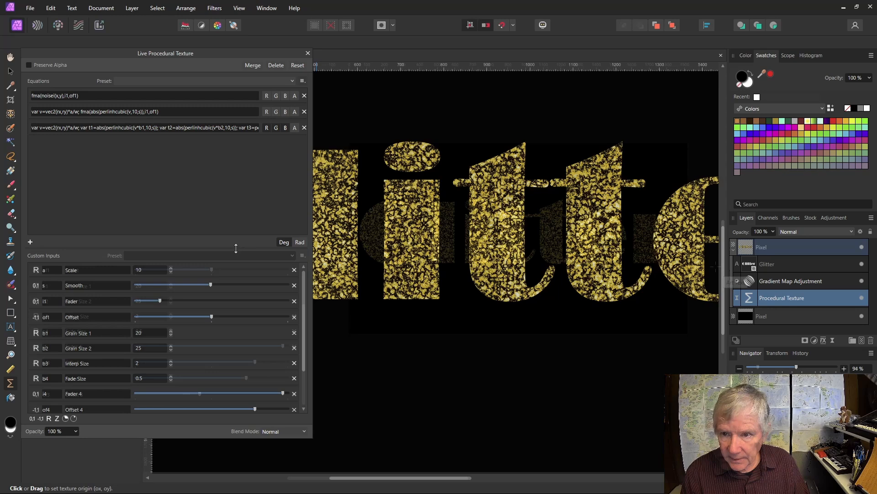
{"action": "left_click_drag", "start_coordinate": [236, 248], "coordinate": [185, 160]}
{"action": "type", "text": "20"}
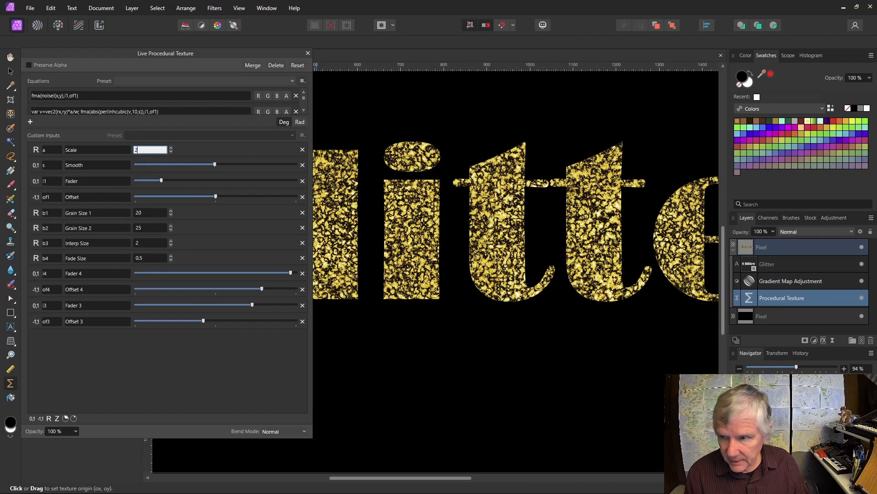
{"action": "key", "text": "Return"}
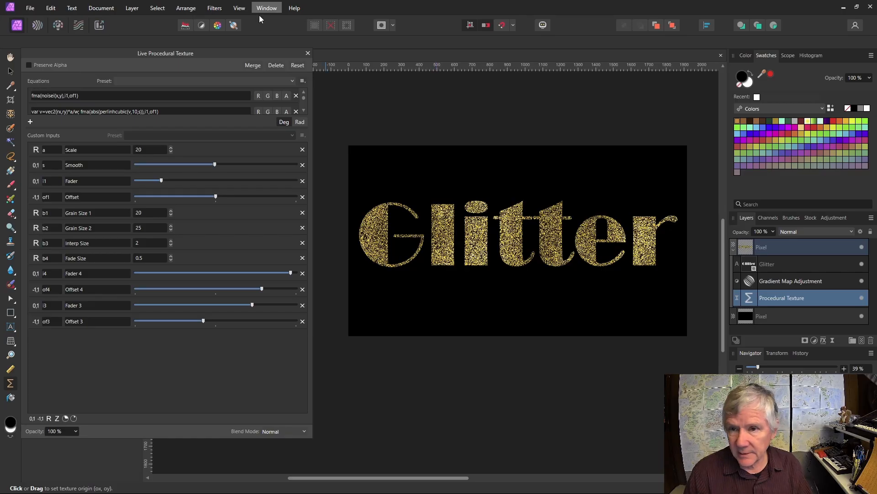
{"action": "left_click_drag", "start_coordinate": [222, 126], "coordinate": [220, 156]}
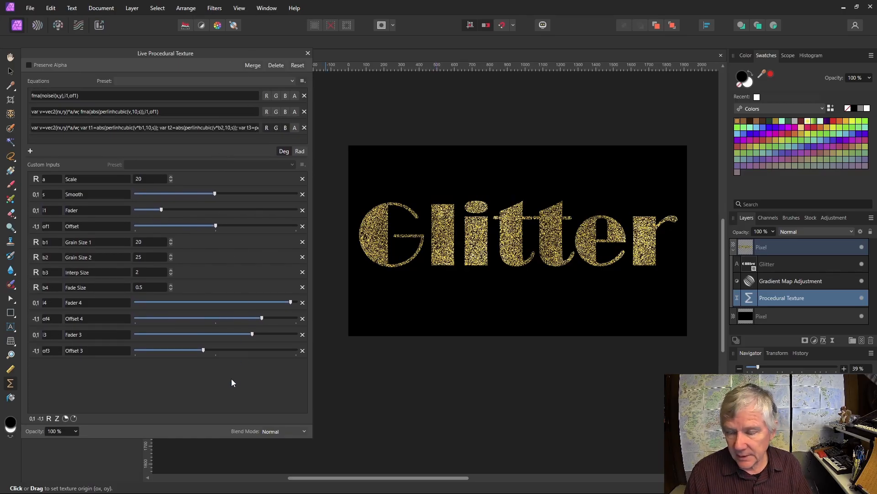